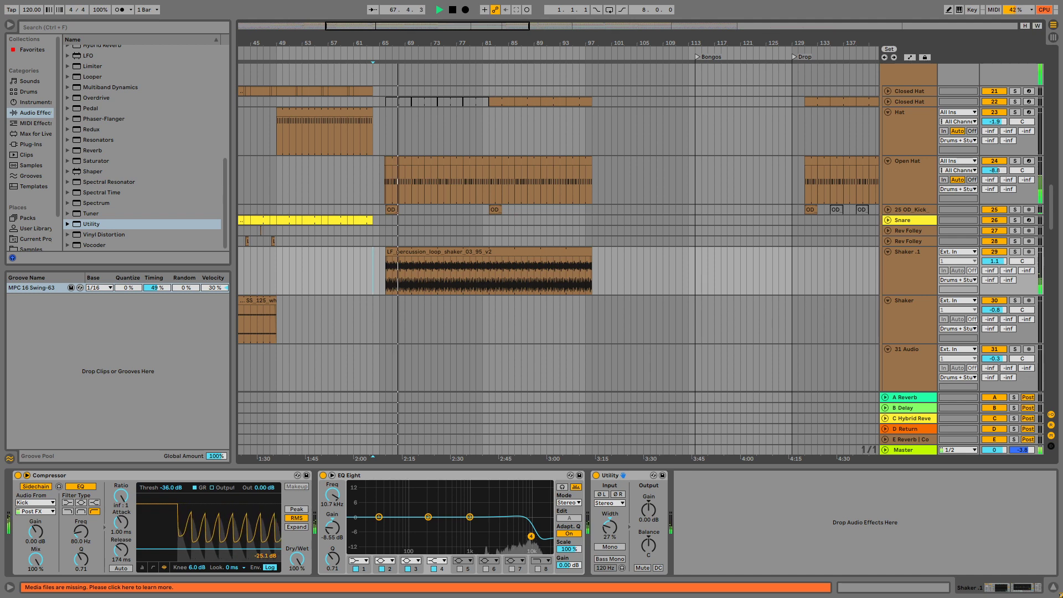
Delete the feedback note about the percussion and hi-hats at the 2.10 mark from the Notepad list, then return to Ableton Live.
key("alt+Tab")
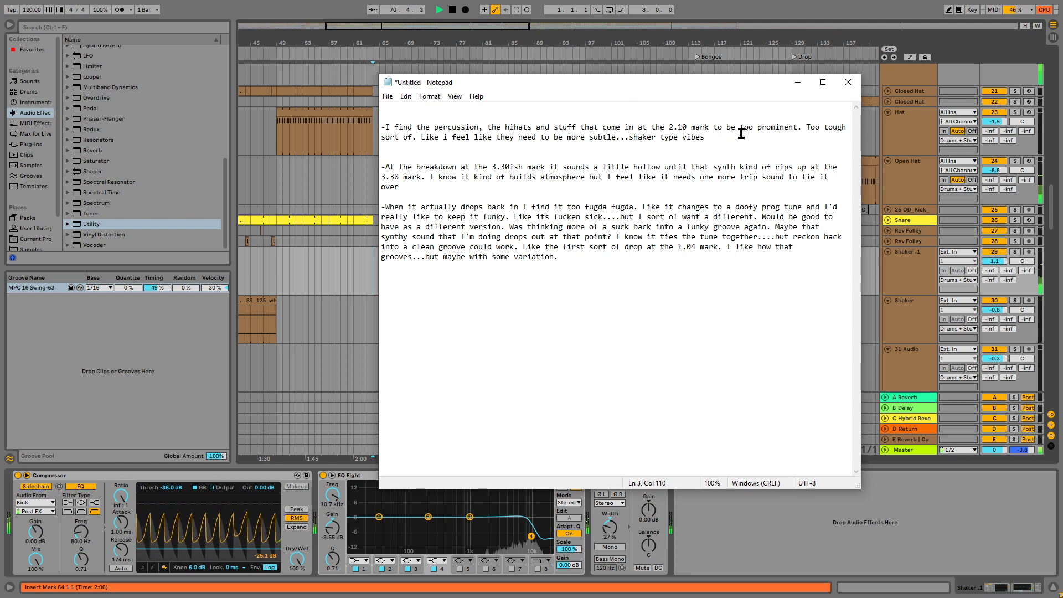
left_click_drag(739, 135, 367, 128)
key("BackSpace")
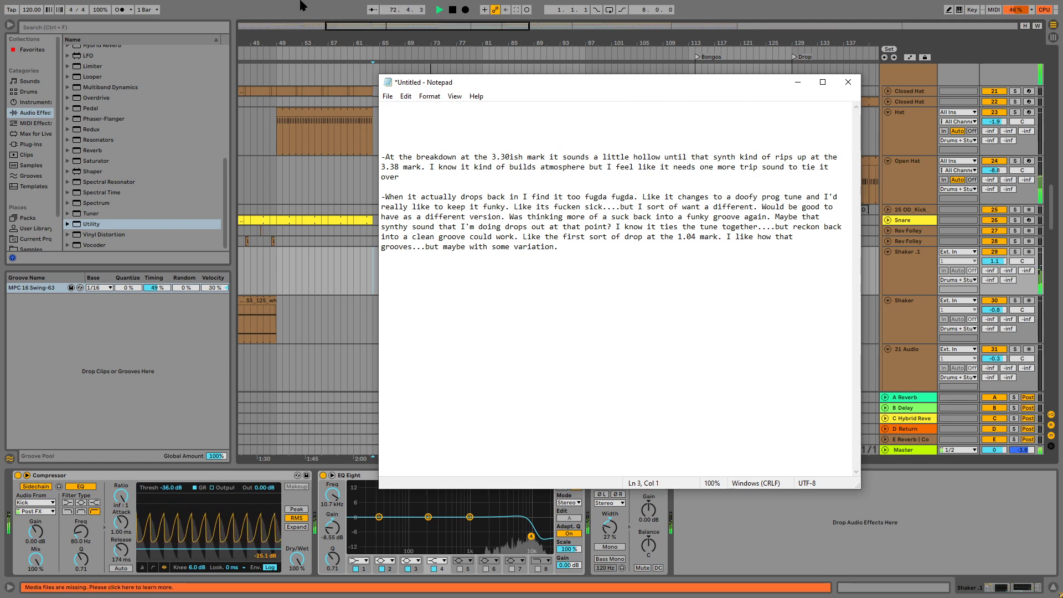
left_click(299, 3)
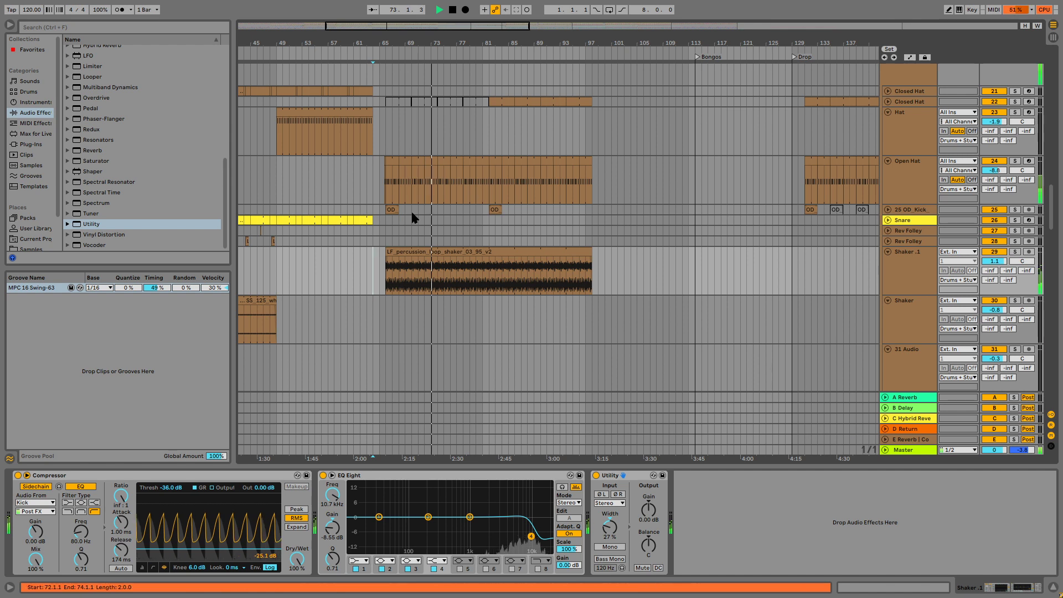
Briefly solo the Shaker .1 and Open Hat tracks to check their sound, and stop playback.
left_click(1014, 252)
left_click(1014, 161)
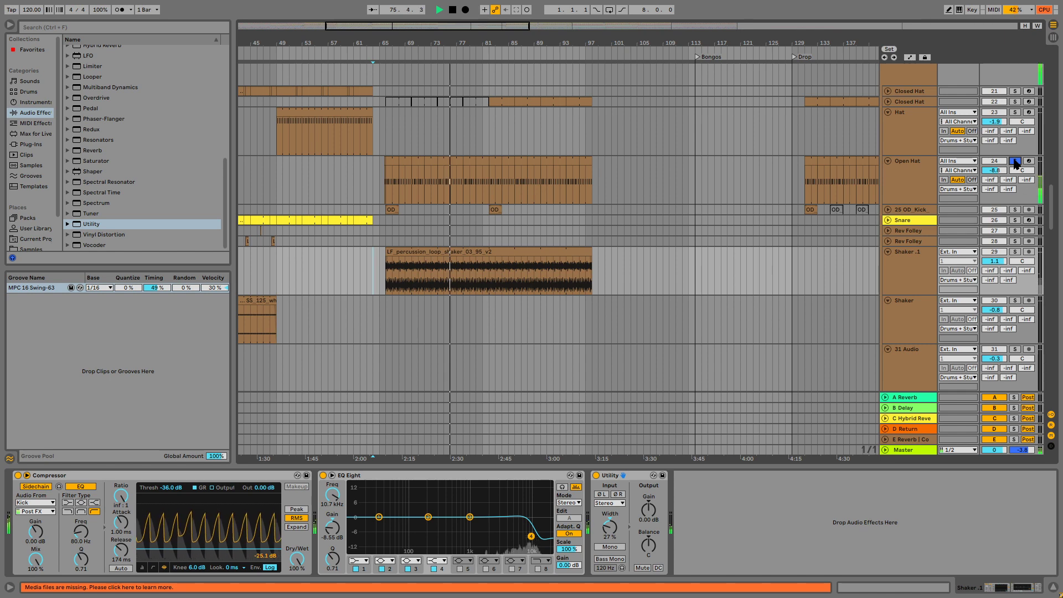
left_click(1014, 161)
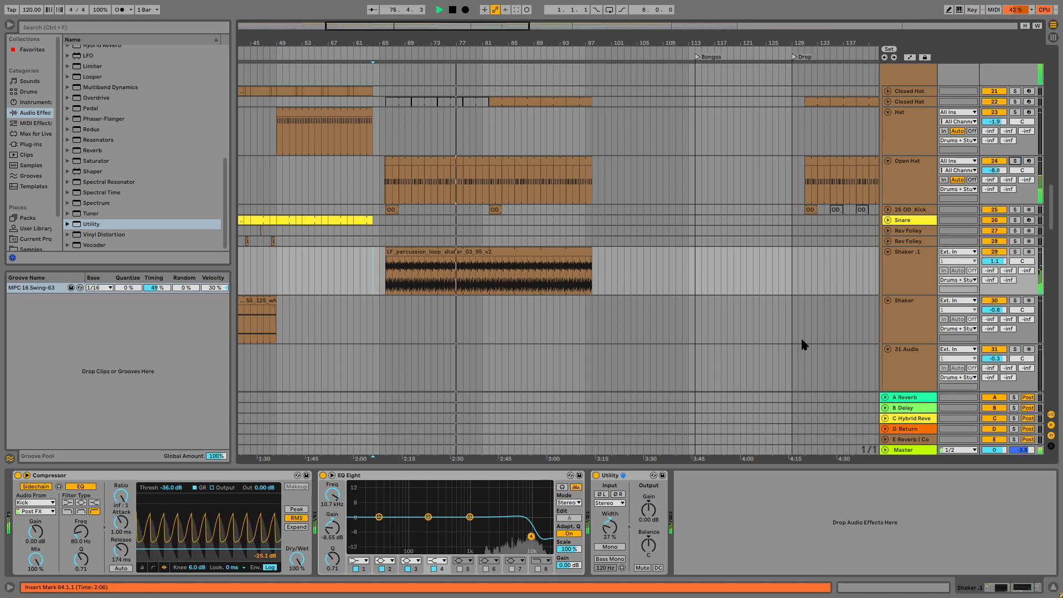
key("space")
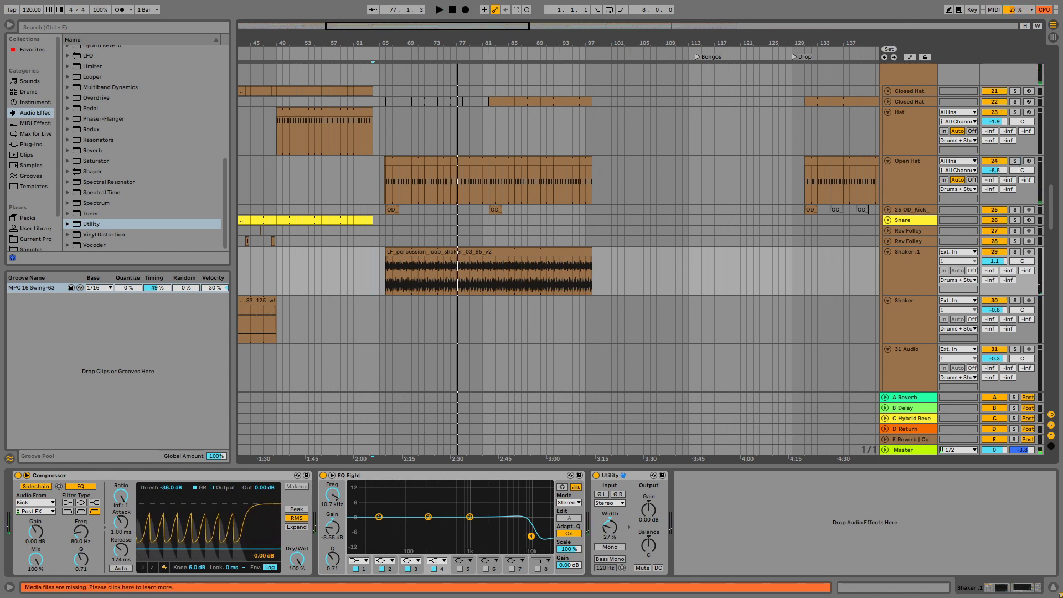
Switch to Notepad and read the remaining feedback on the breakdown and the drop, then return to Ableton Live.
key("alt+Tab")
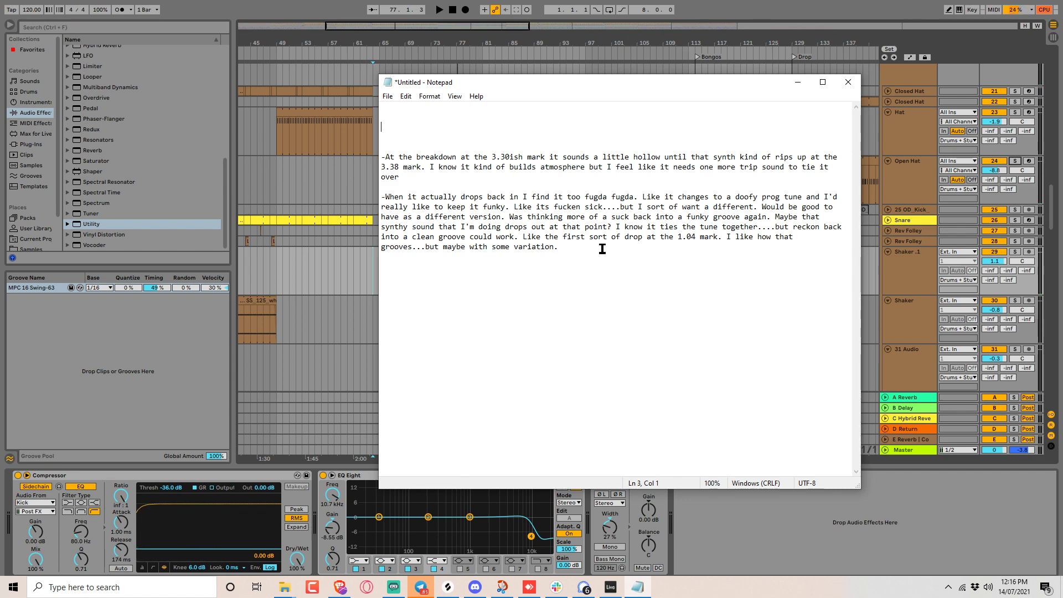
left_click_drag(601, 248, 335, 201)
left_click(404, 185)
left_click(452, 39)
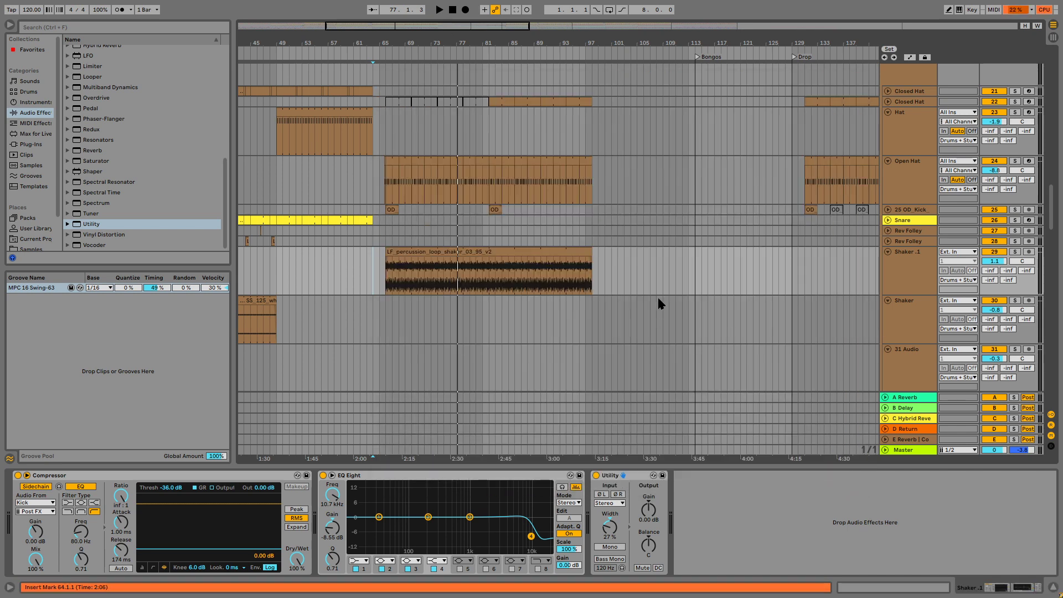
Play the arrangement from bar 97 to hear the start of the breakdown.
left_click(650, 281)
key("space")
left_click(588, 272)
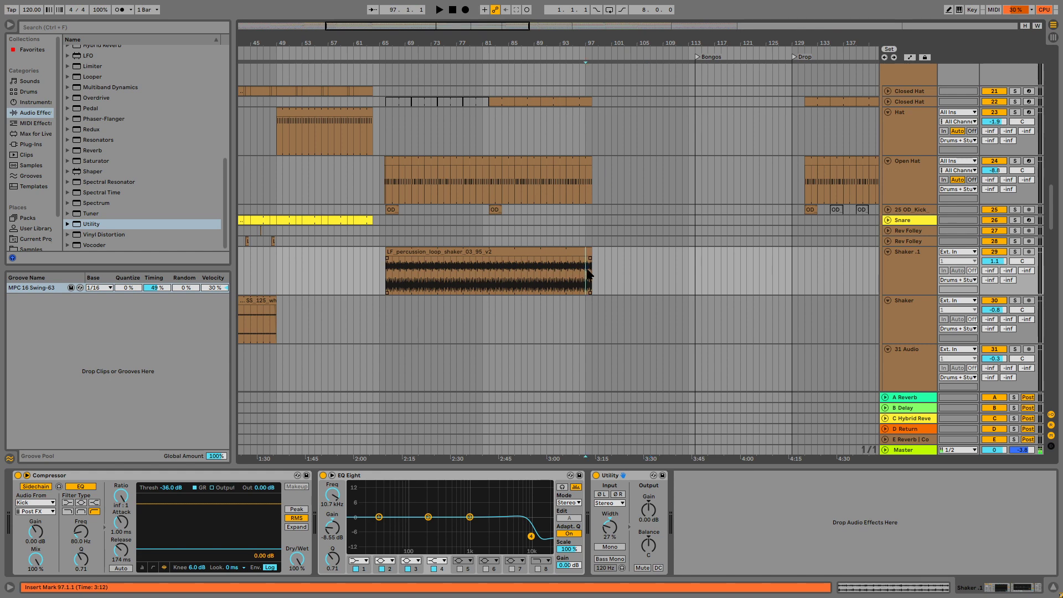
key("space")
left_click_drag(497, 26, 495, 137)
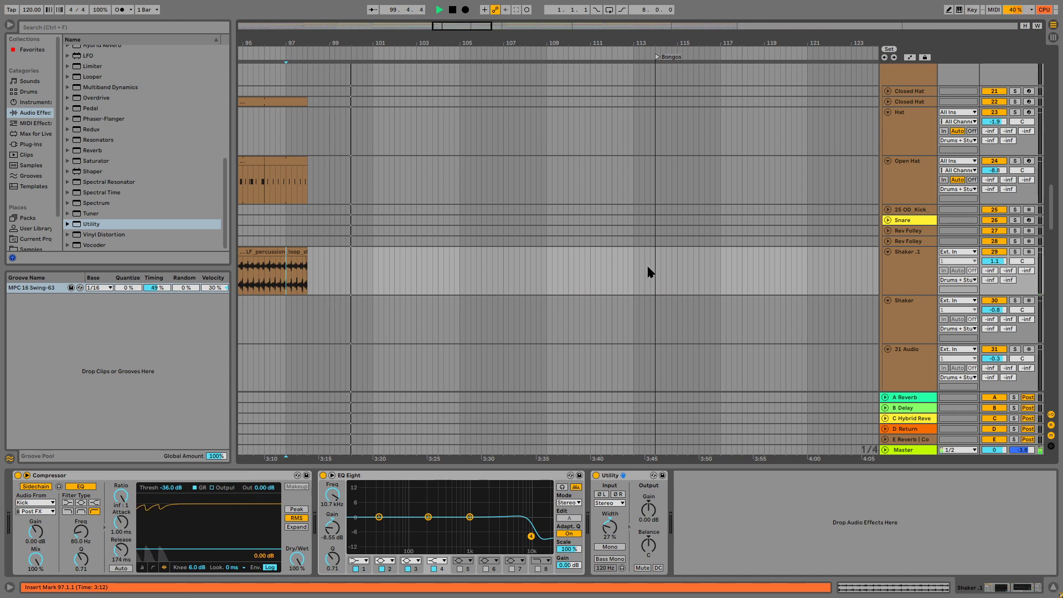
Reread the breakdown feedback in Notepad while the song plays, then return to Ableton Live and stop playback.
key("alt+Tab")
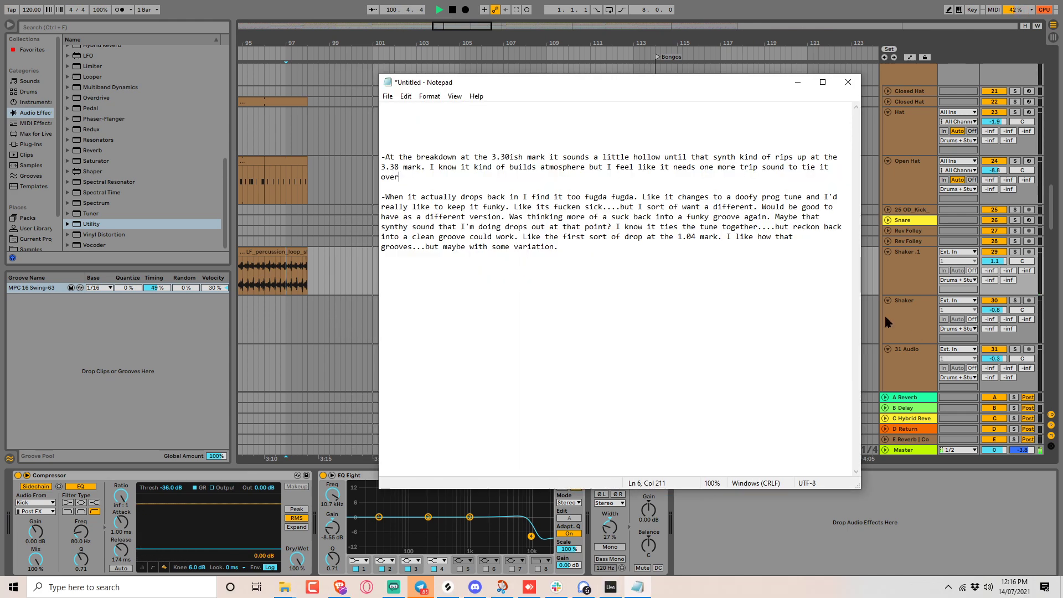
left_click_drag(574, 90, 772, 53)
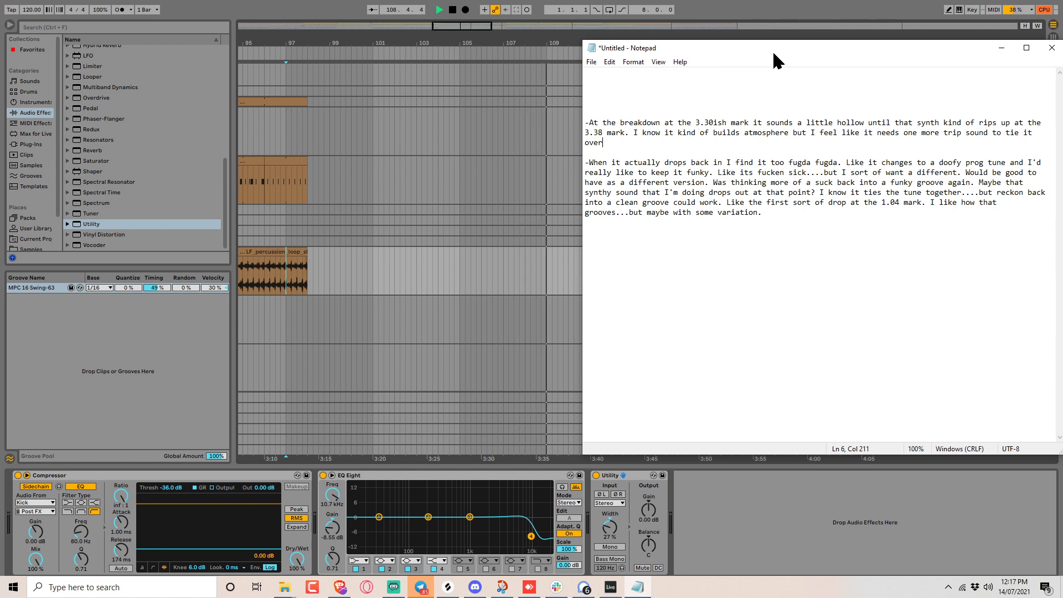
left_click_drag(772, 48, 768, 78)
left_click(767, 7)
key("space")
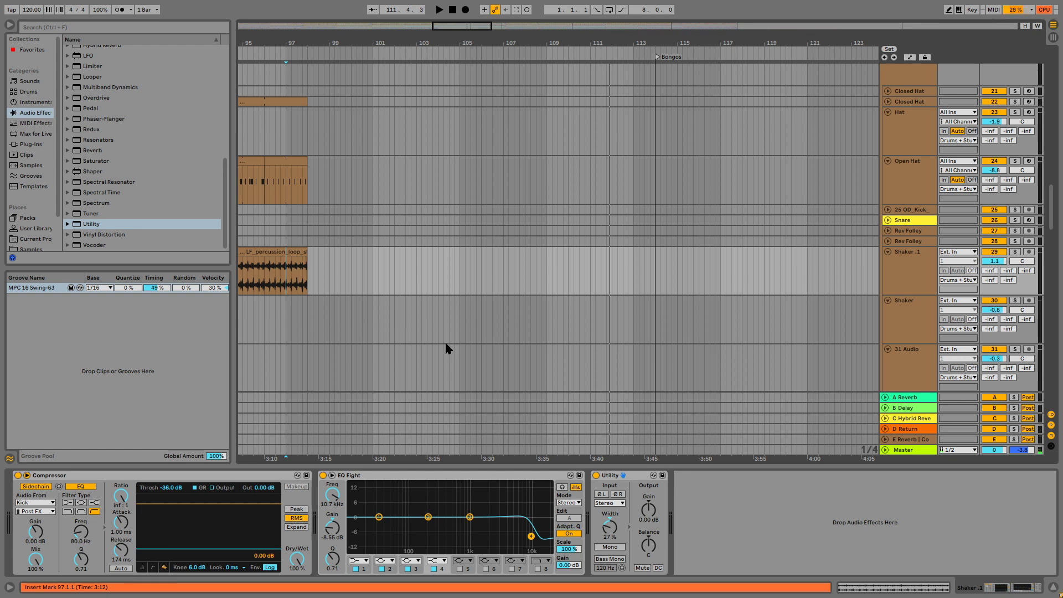
Audition the breakdown from about bar 101 and again from bar 95.
left_click(381, 272)
key("space")
key("space")
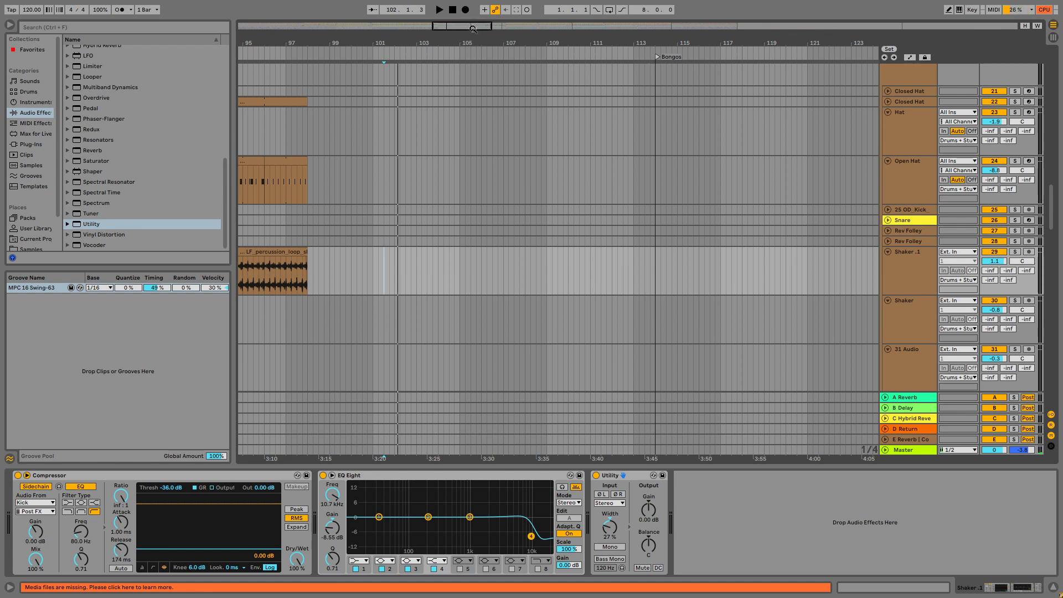
left_click_drag(472, 29, 470, 23)
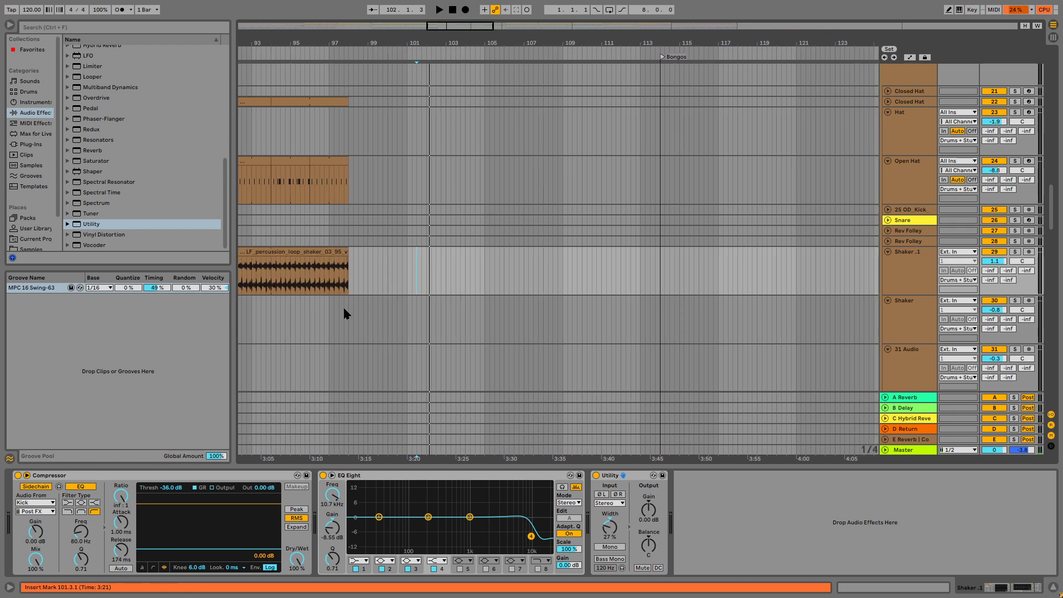
left_click(291, 131)
key("space")
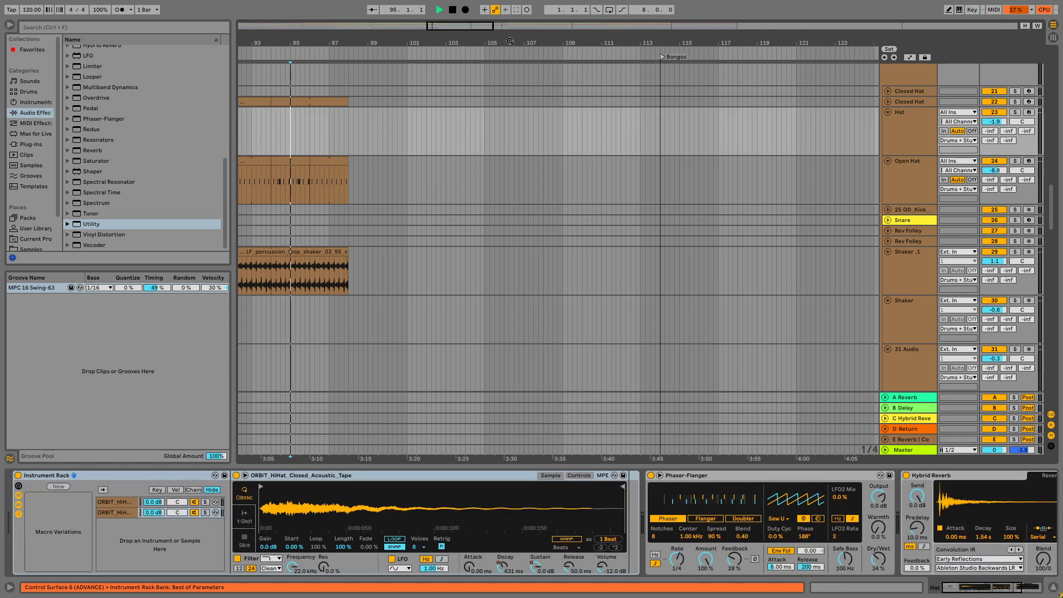
left_click_drag(466, 29, 467, 17)
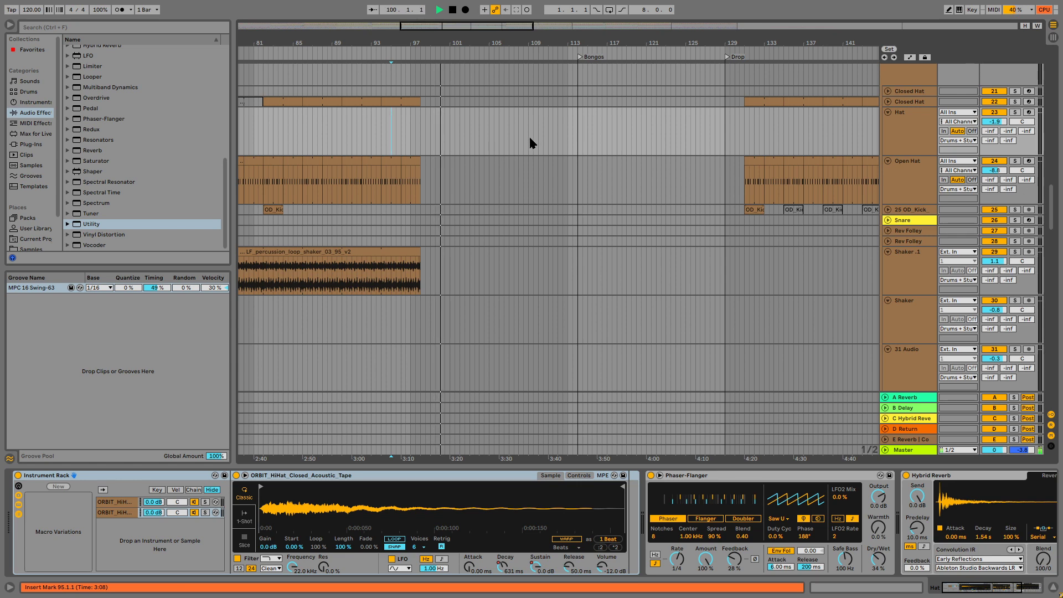
Unfold the Skonk track to show its MIDI clips and stop playback.
scroll(506, 188, "down", 10)
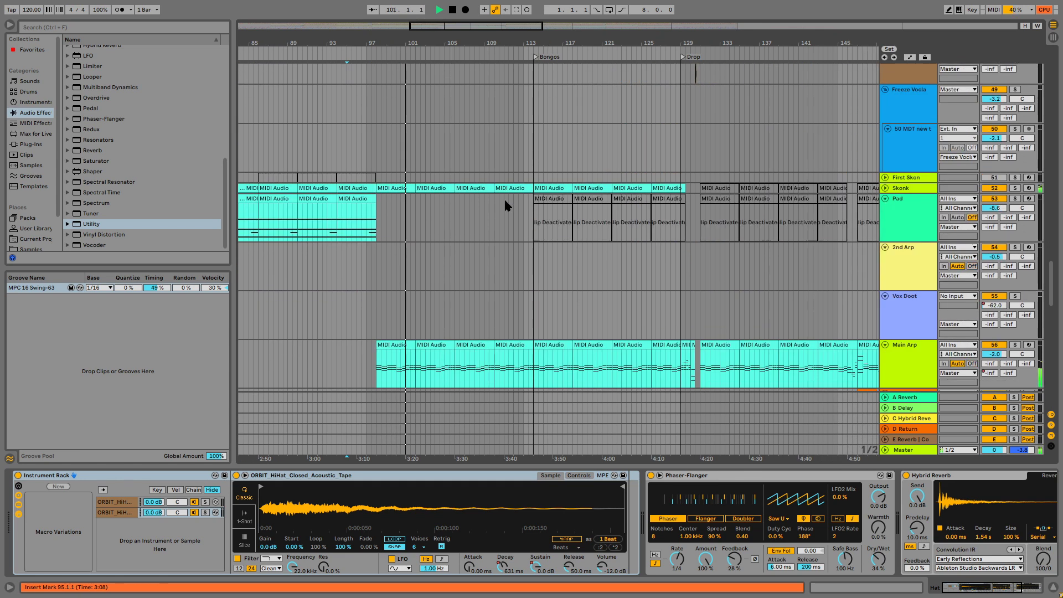
left_click(885, 189)
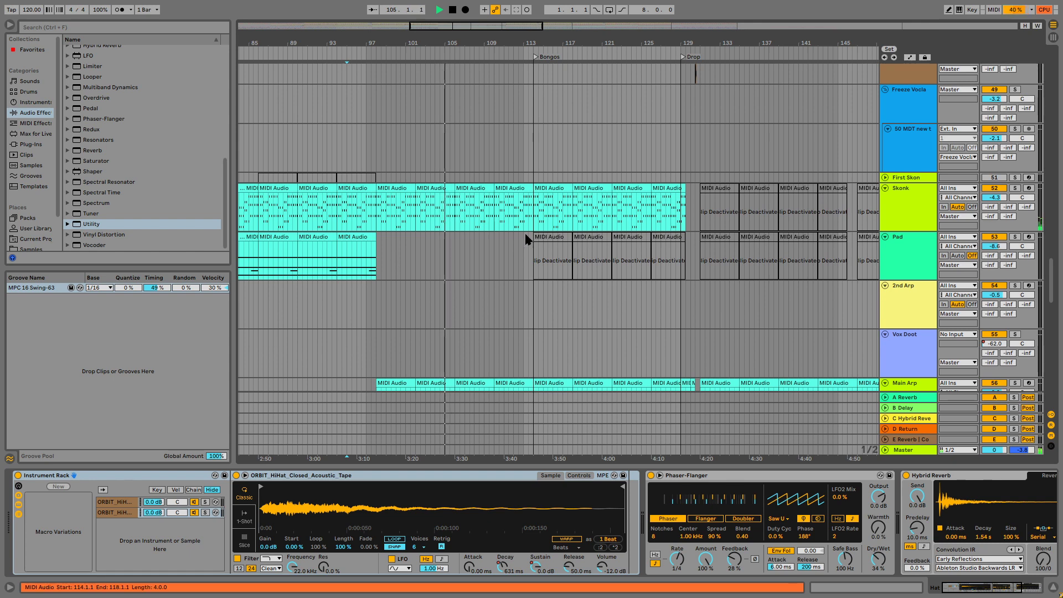
key("space")
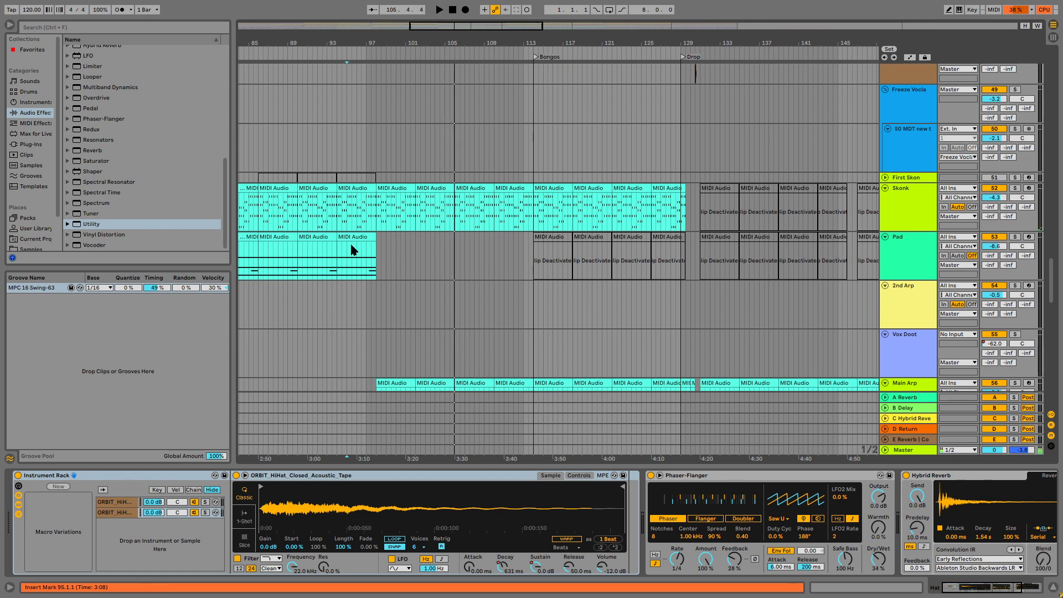
Duplicate the Pad track and rename the copy "Pad Breakdown".
left_click(349, 238)
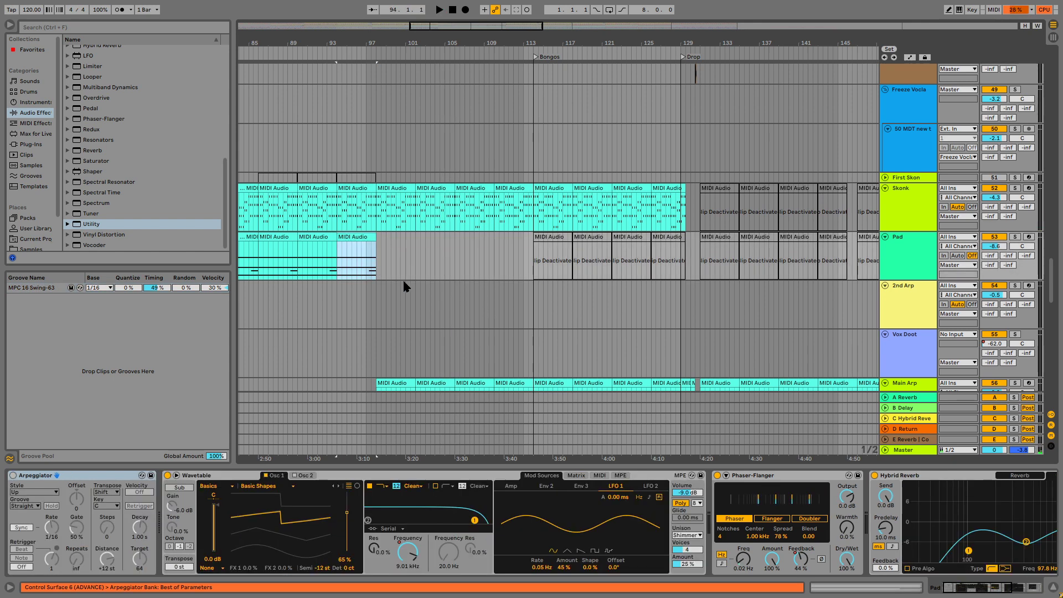
left_click_drag(374, 43, 374, 23)
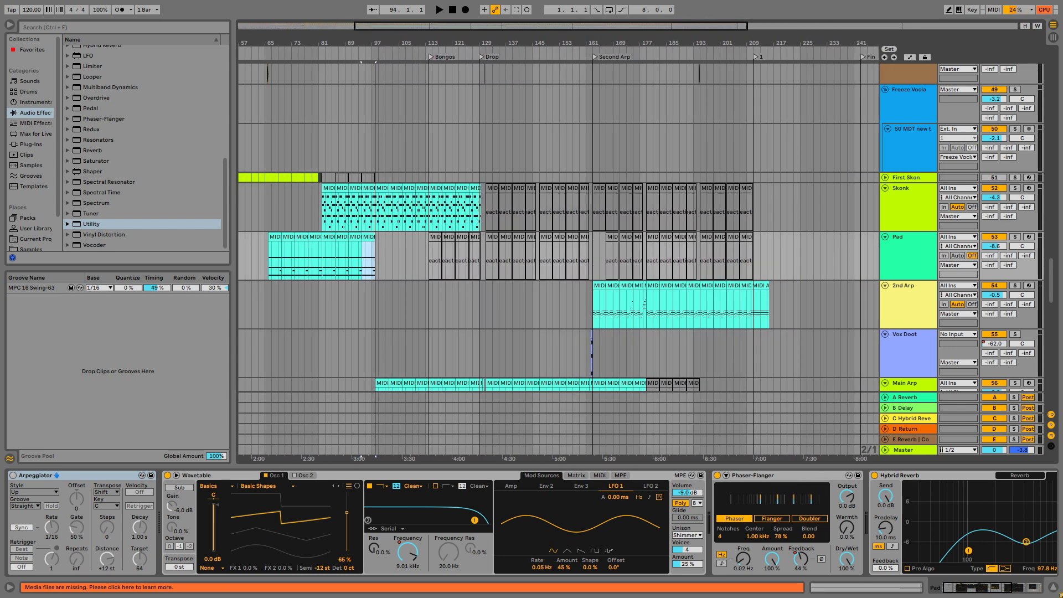
left_click(910, 240)
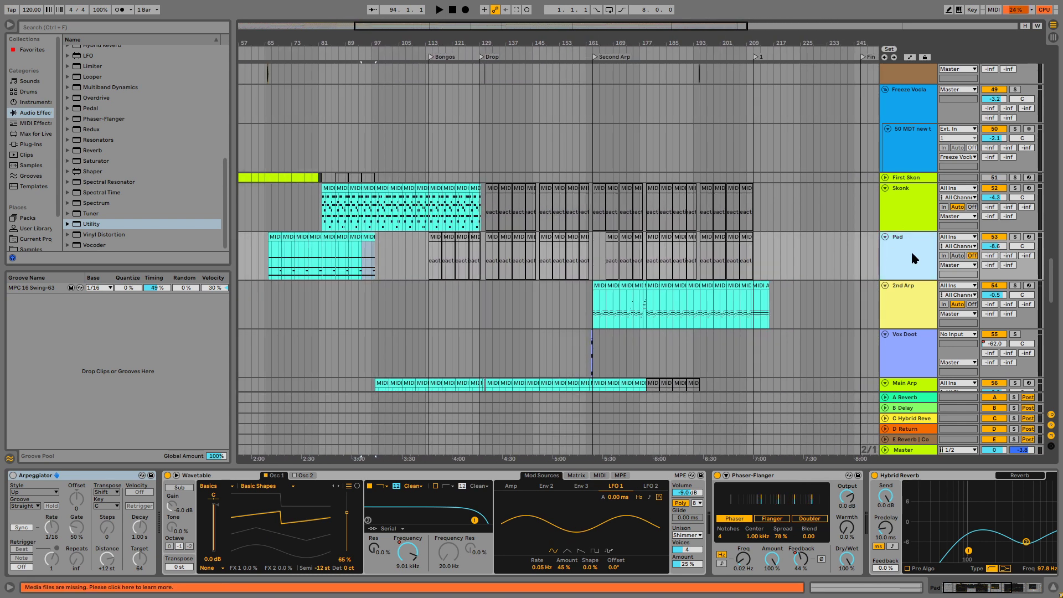
key("ctrl+d")
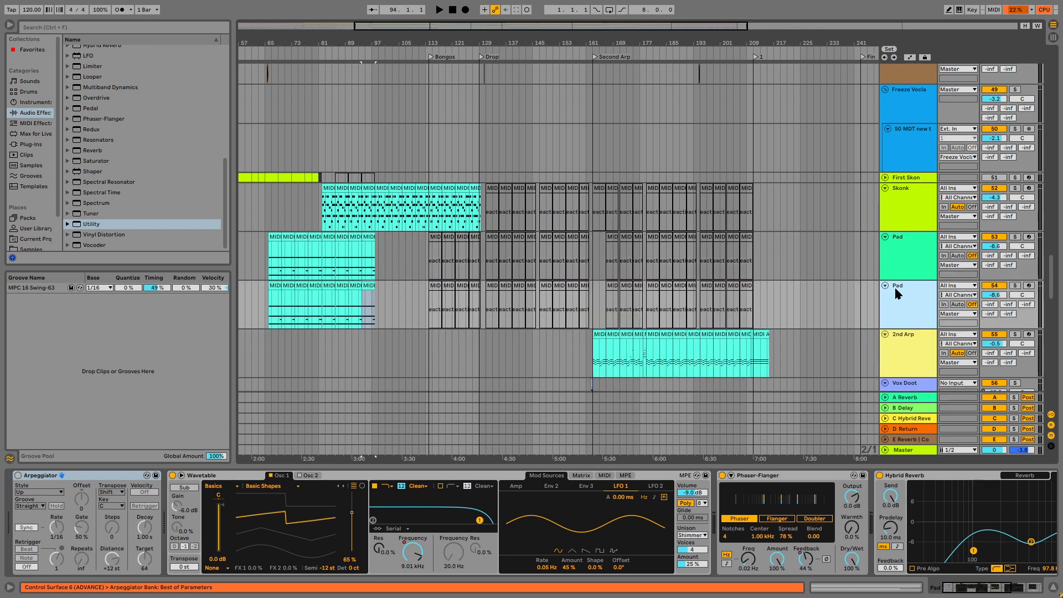
key("ctrl+r")
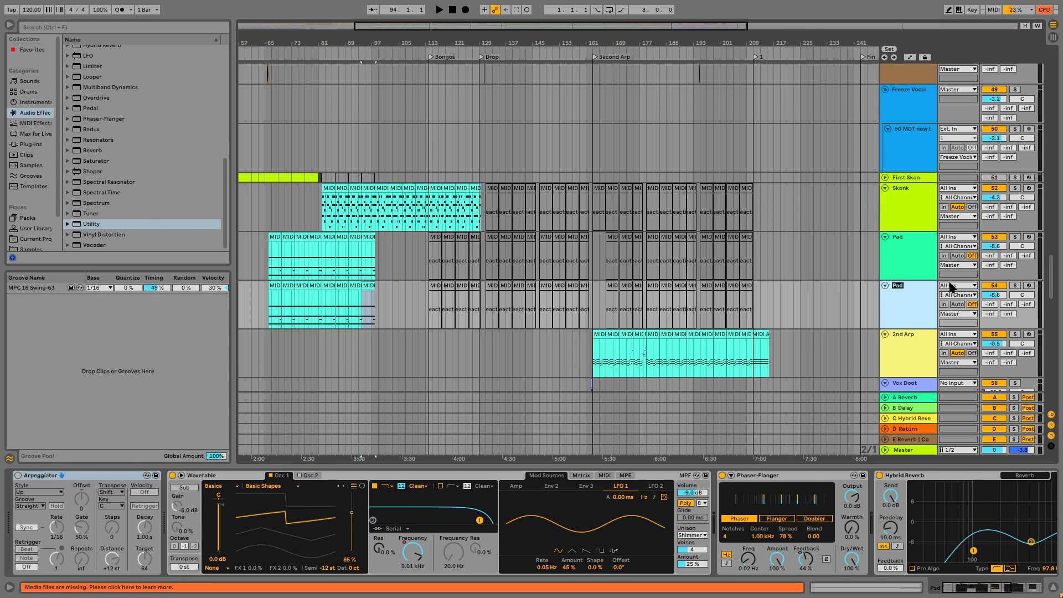
type("Pad Breakdown")
key("Return")
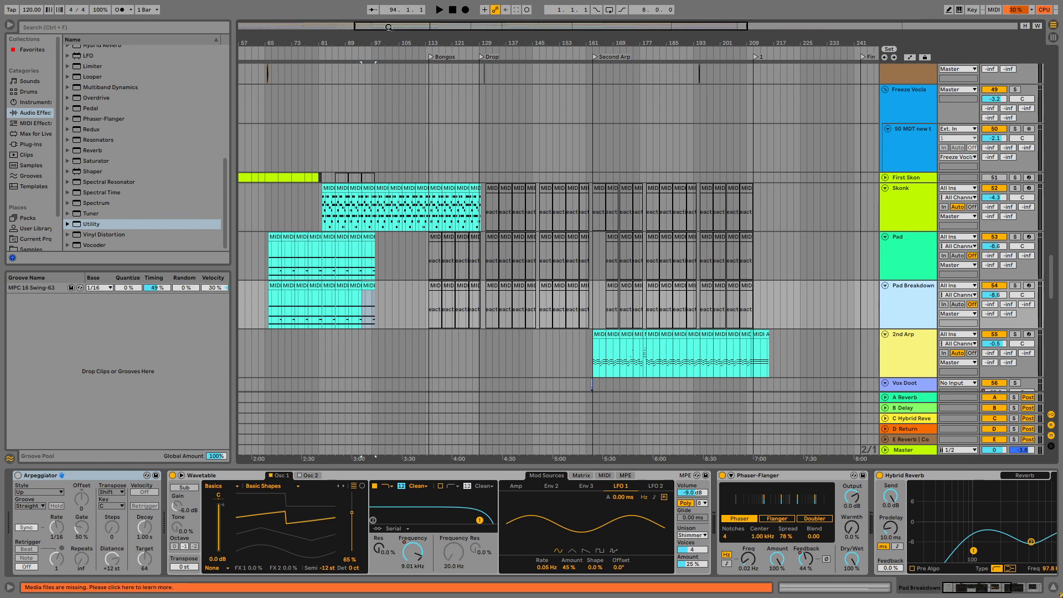
Move the eight active MIDI clips on the Pad Breakdown track to start at bar 98 and play them.
left_click_drag(389, 27, 390, 61)
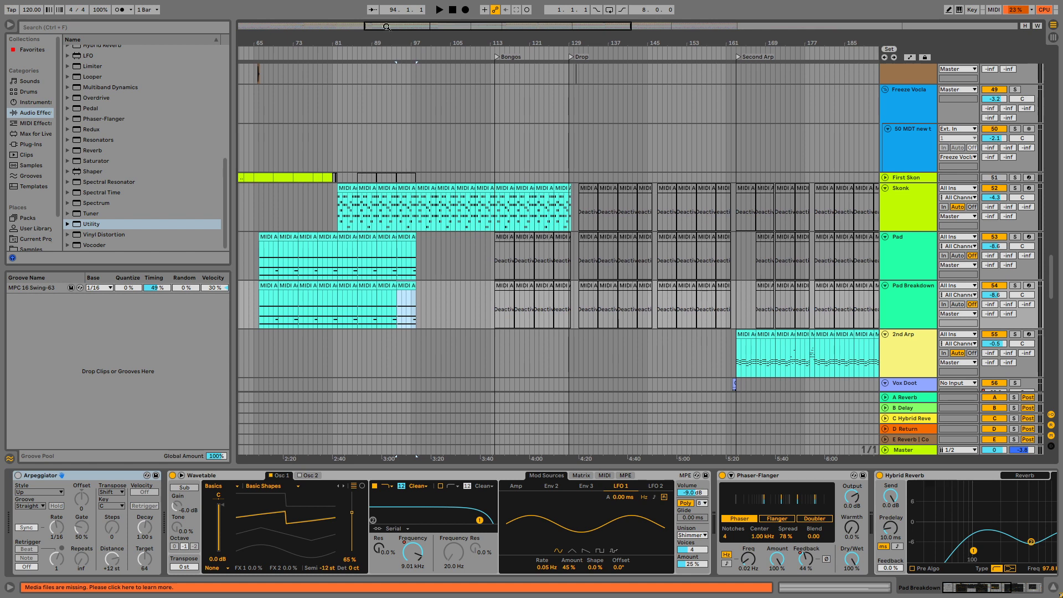
left_click(268, 297, "shift")
double_click(269, 289)
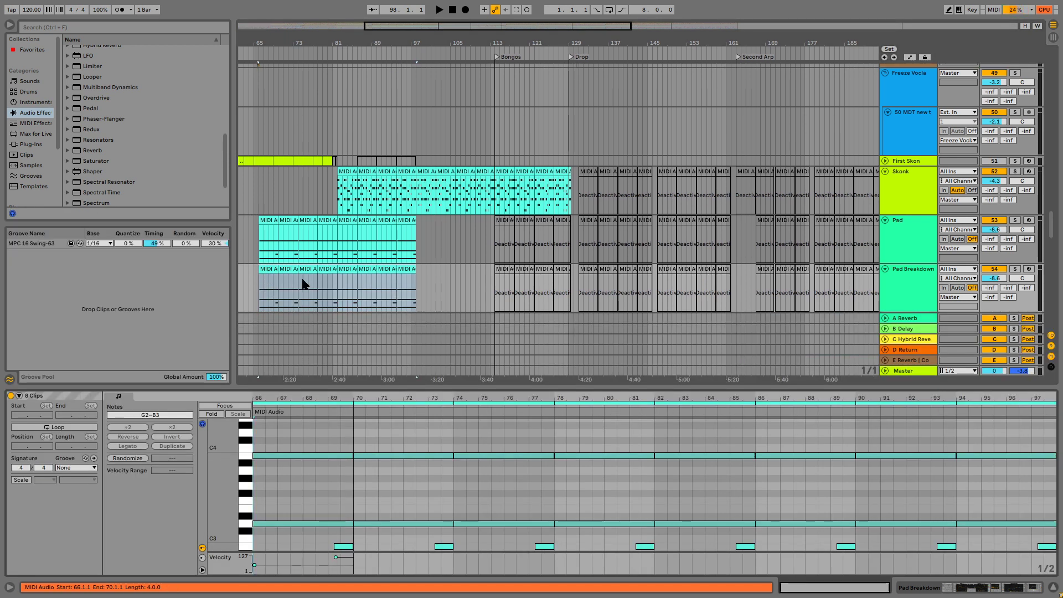
left_click_drag(303, 284, 426, 284)
key("space")
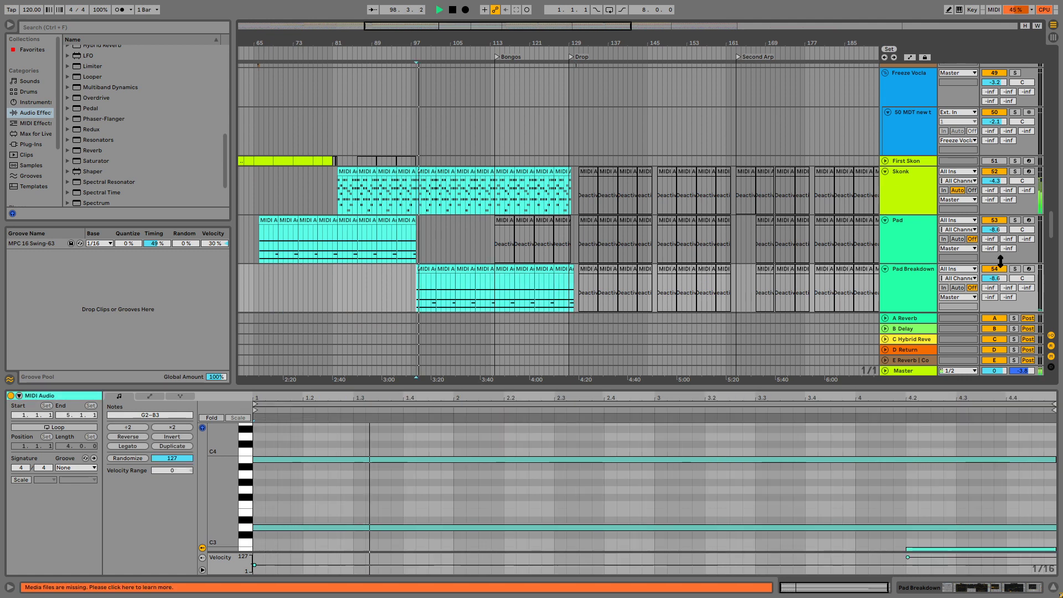
Delete the automation on the Pad Breakdown Wavetable's filter frequency, raise it to 19.4 kHz, and resume playback.
left_click(898, 307)
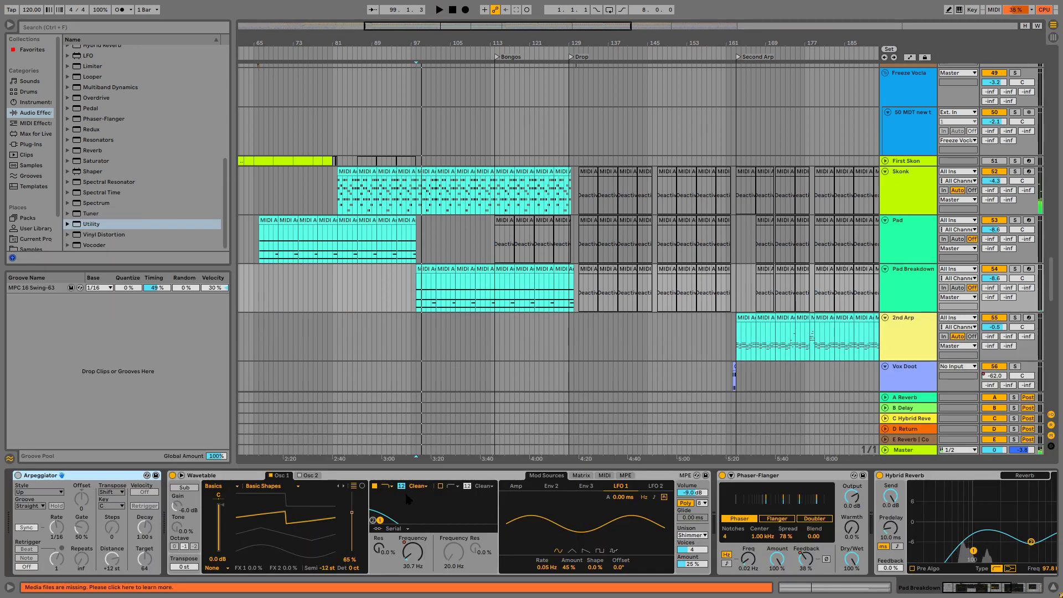
right_click(410, 555)
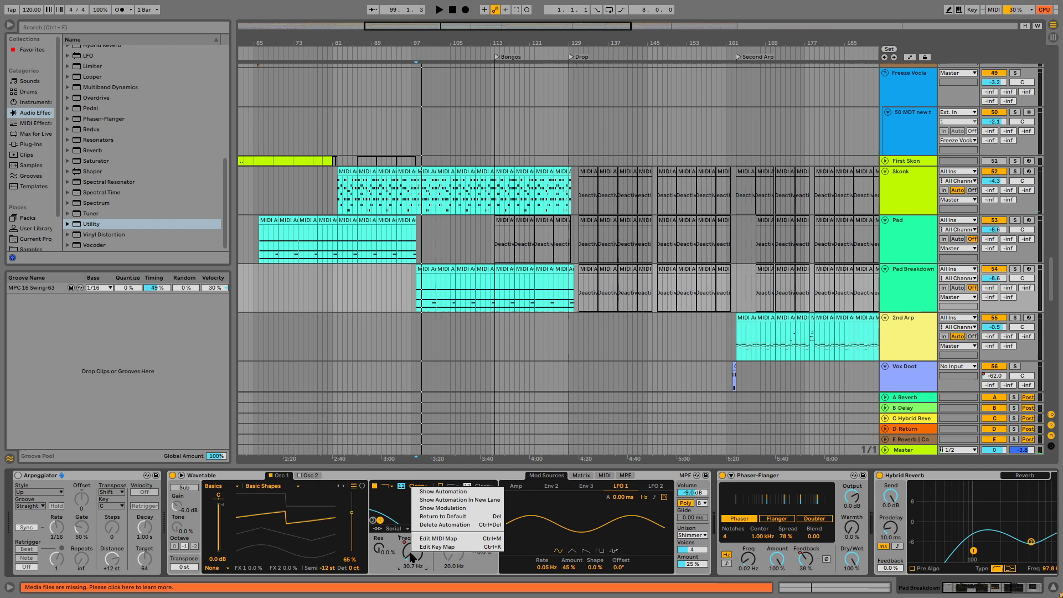
left_click(453, 524)
left_click_drag(410, 555, 413, 555)
key("space")
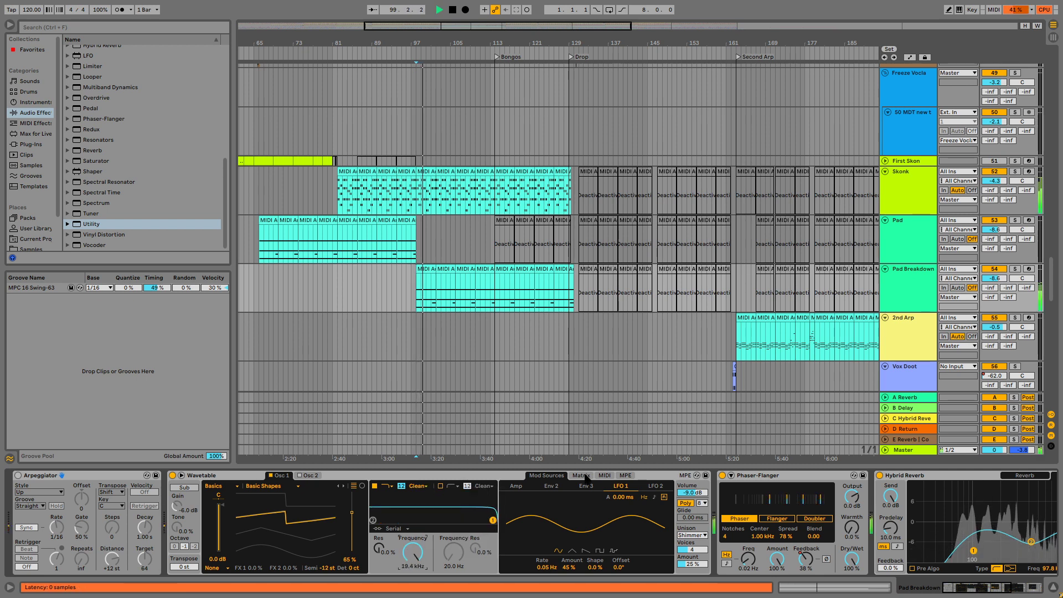
Turn off the Phaser-Flanger on the Pad Breakdown track and replay the breakdown from bar 98.
left_click(722, 475)
key("space")
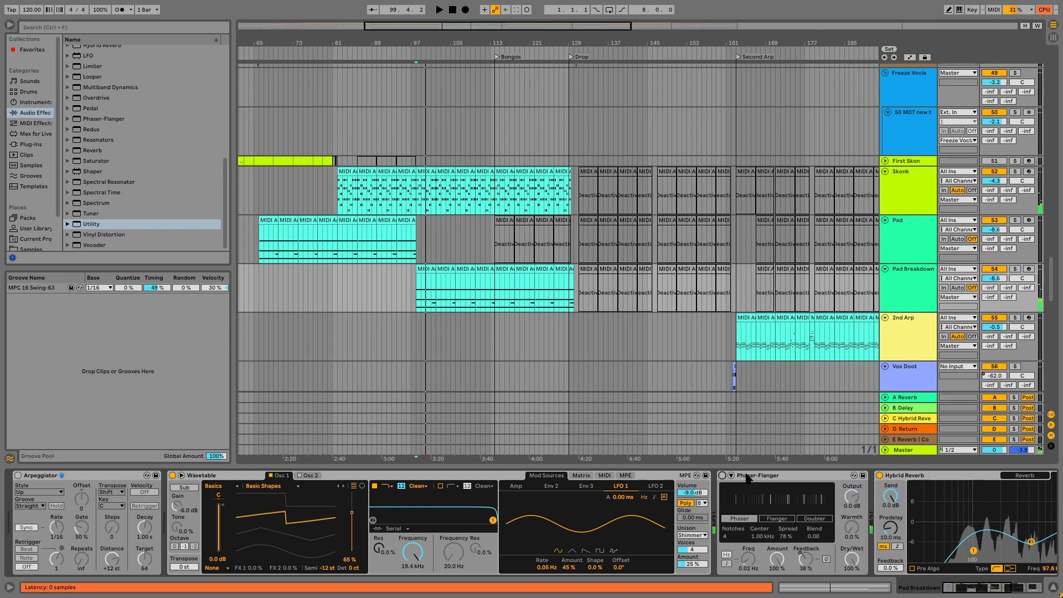
key("space")
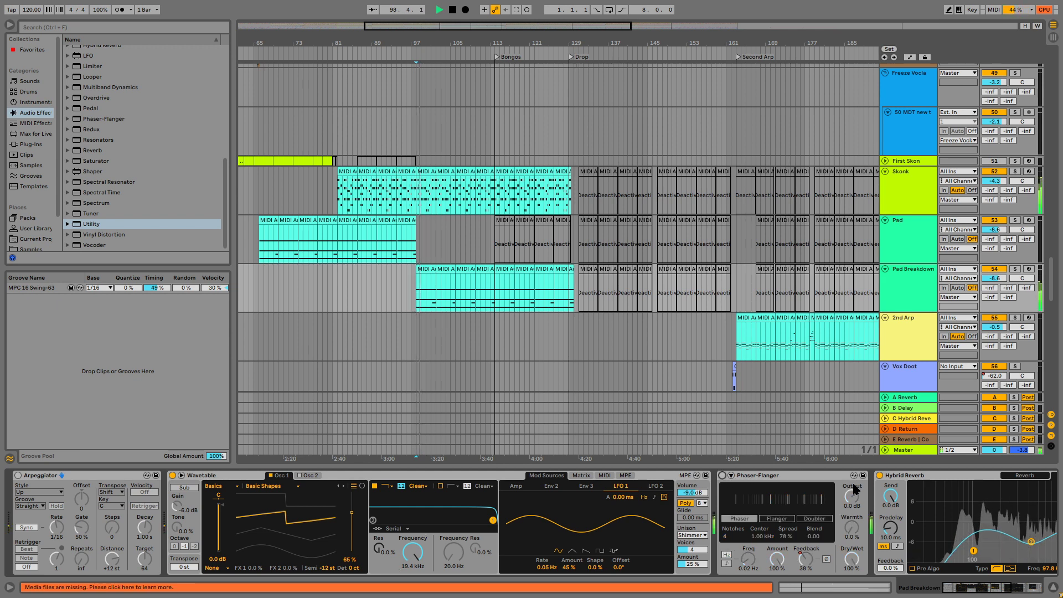
Stop playback and replace the Wavetable instrument on the Pad Breakdown track with the u-he Diva plug-in.
scroll(720, 285, "down", 1)
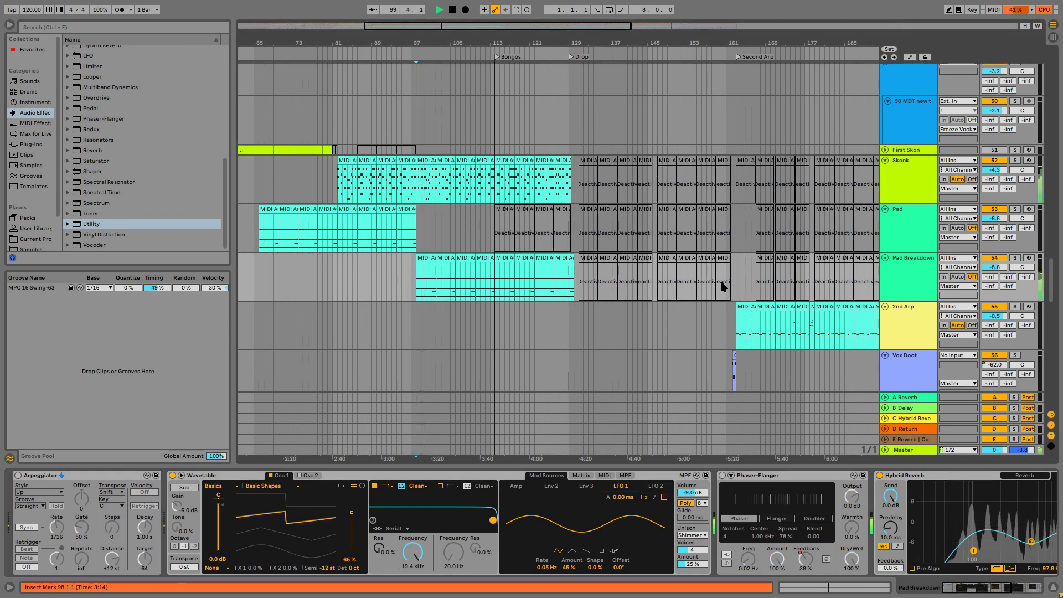
left_click_drag(363, 43, 259, 81)
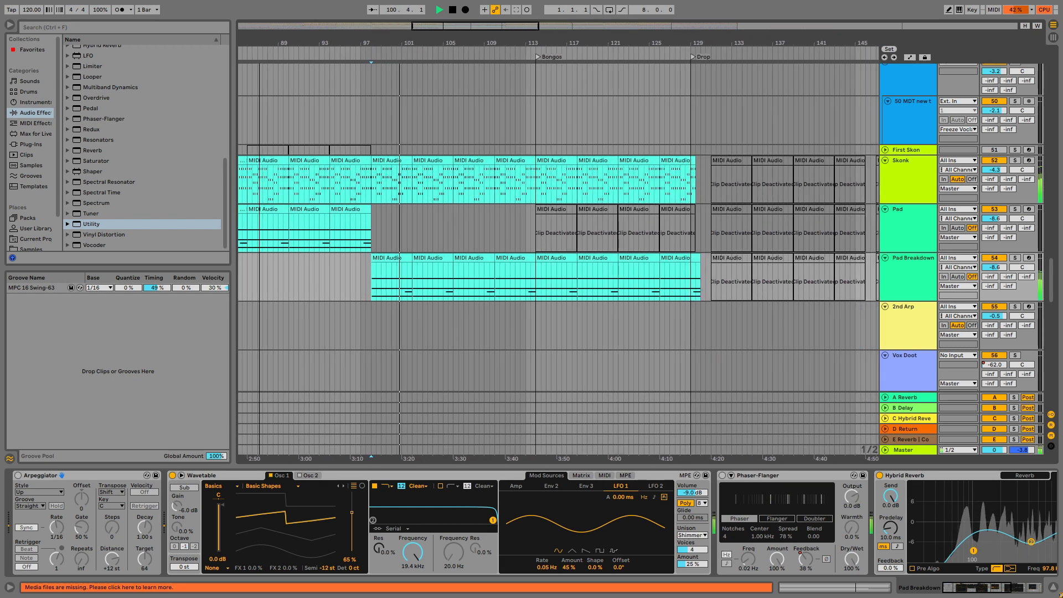
left_click_drag(558, 50, 458, 48)
key("space")
left_click(920, 259)
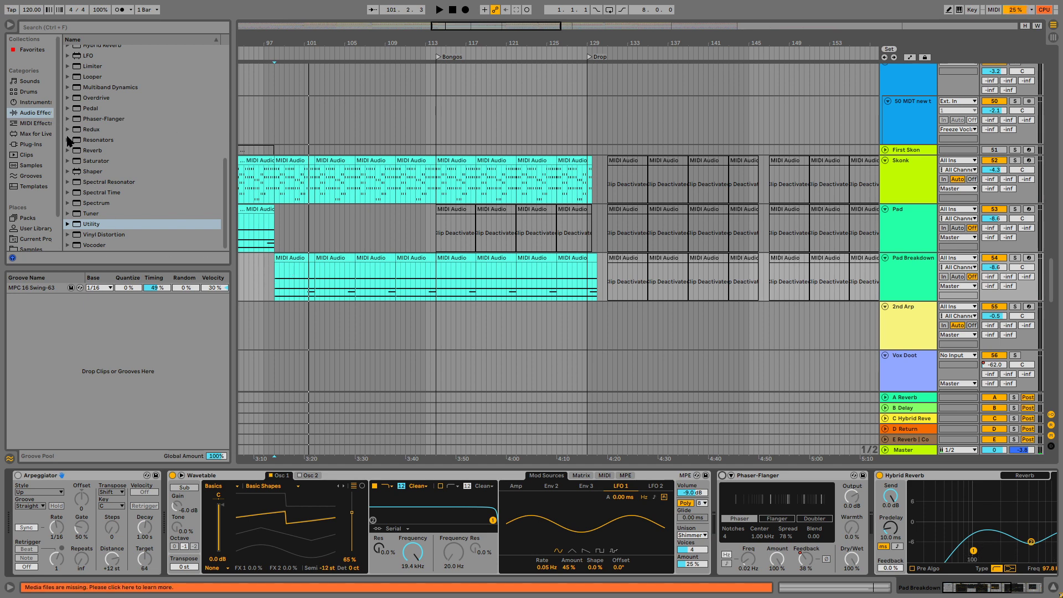
left_click(31, 144)
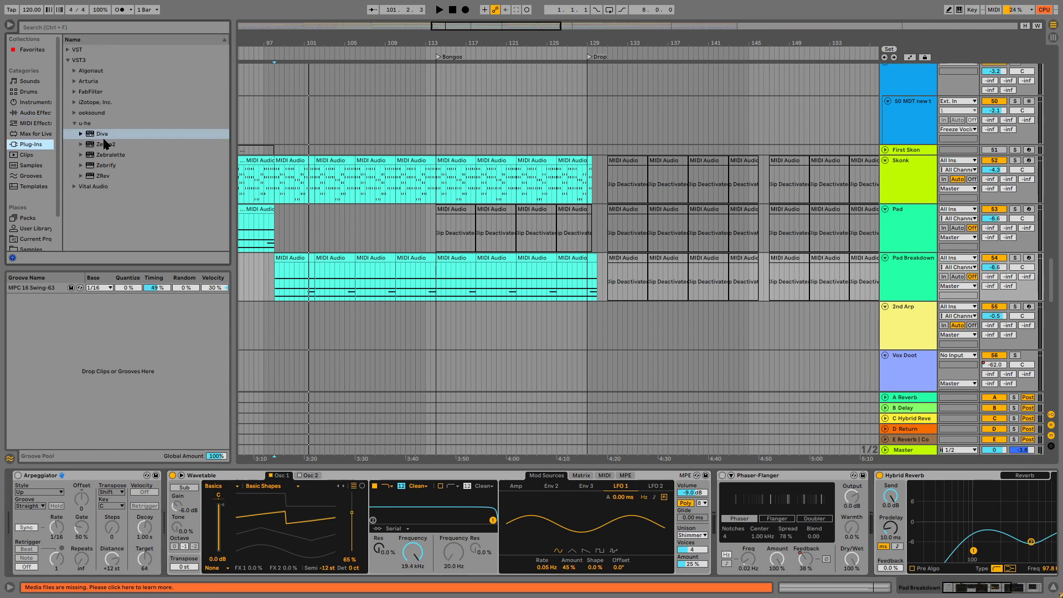
left_click(102, 134)
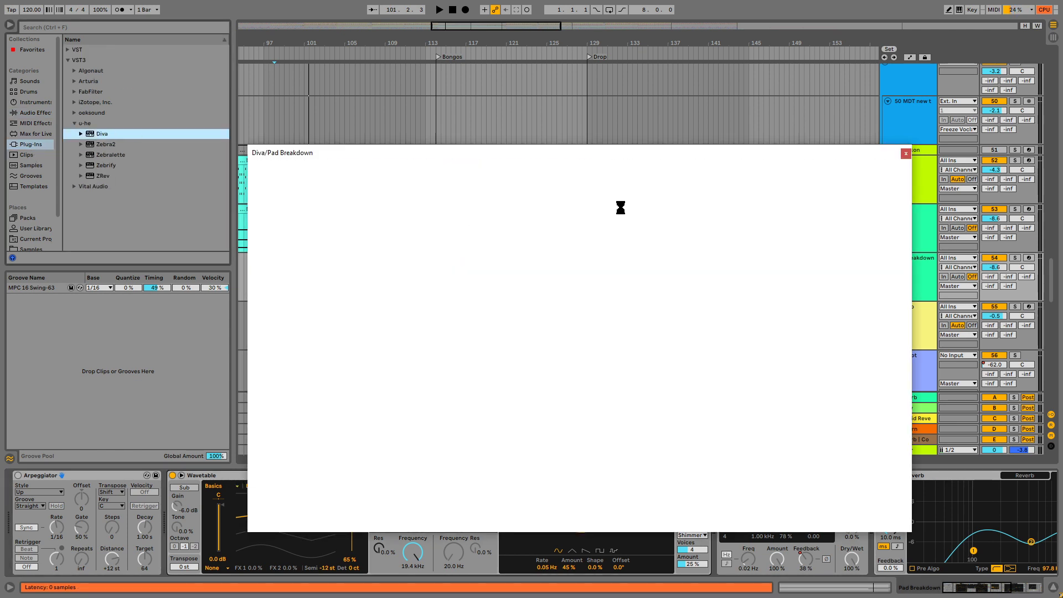
Play the breakdown from bar 98 and solo the Pad Breakdown track, moving the Diva window aside.
key("space")
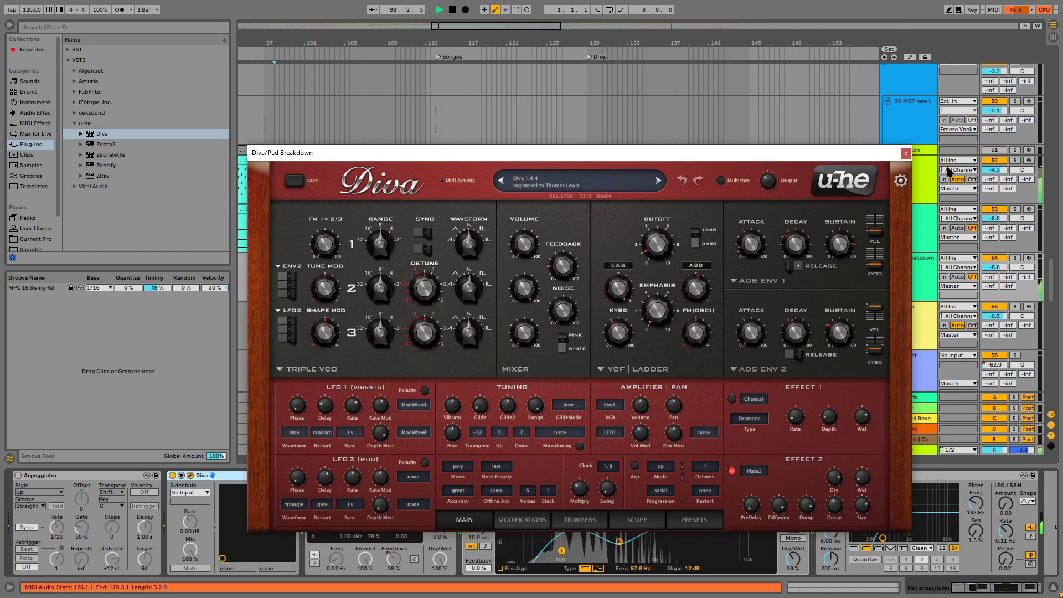
left_click(1016, 258)
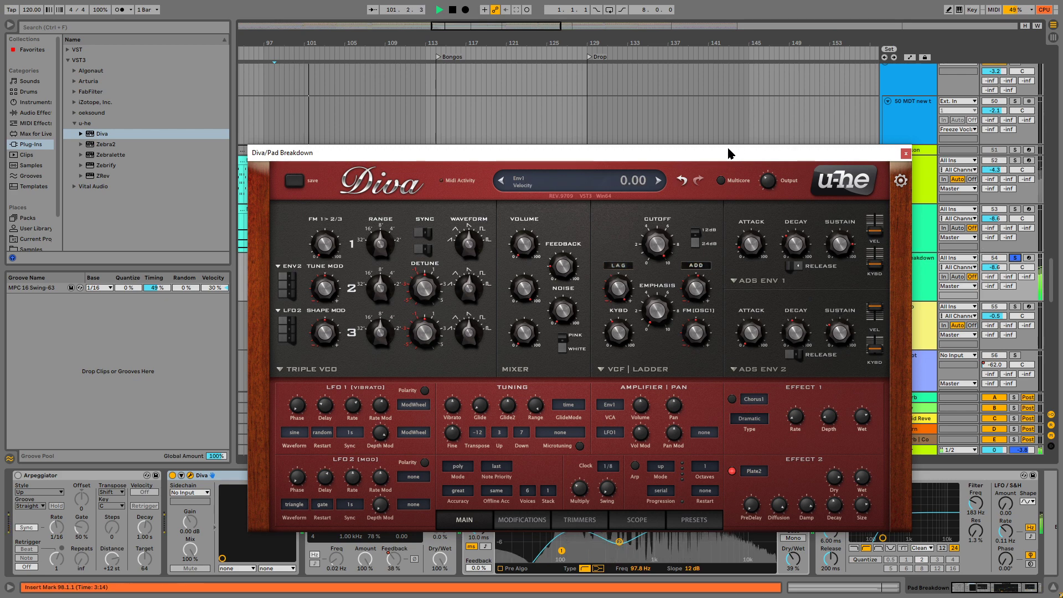
left_click_drag(726, 152, 803, 126)
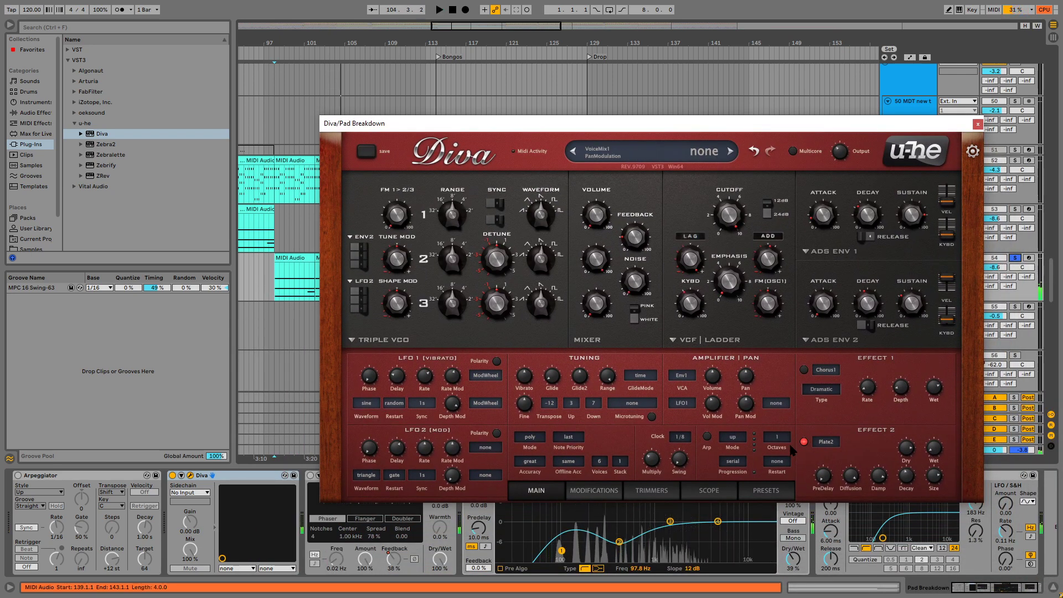
Load Diva's "3EE_All Aboard" preset from the 3 POLY SYNTH folder, audition it from bar 98, and close the plug-in window.
left_click(767, 490)
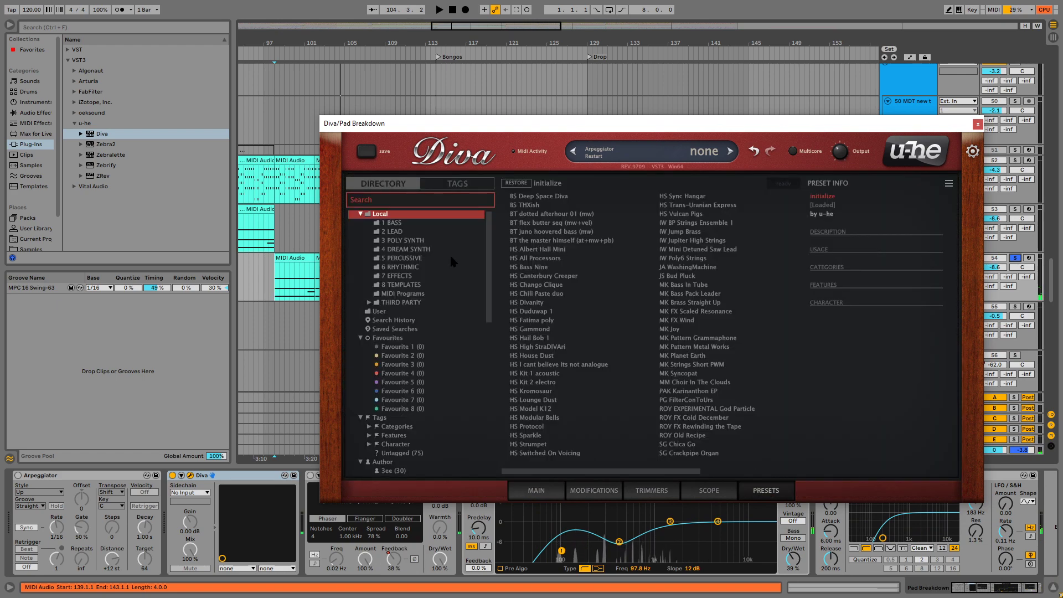
left_click(425, 233)
left_click(412, 241)
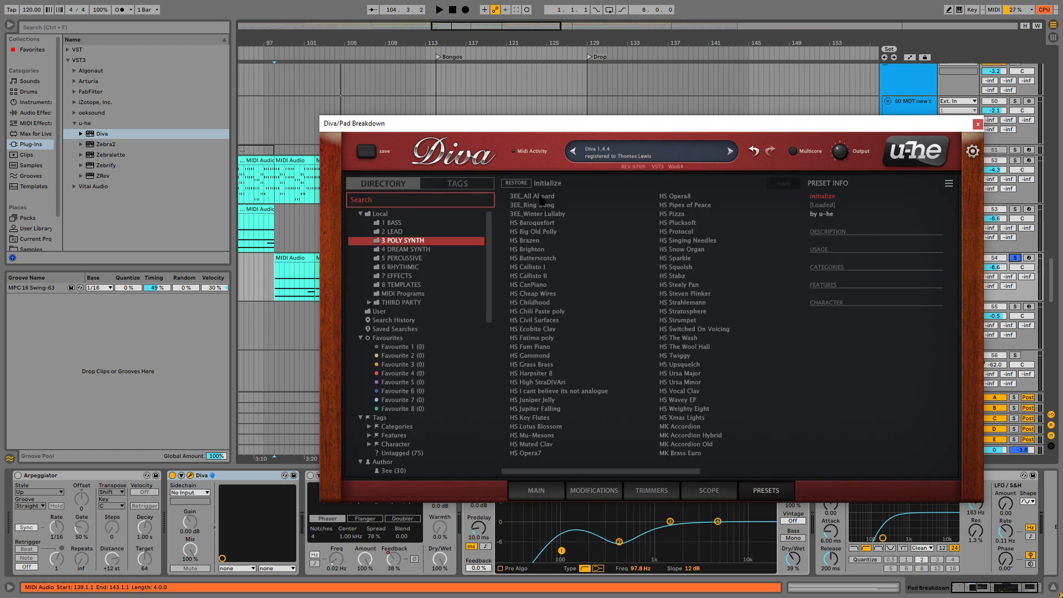
left_click(540, 198)
key("space")
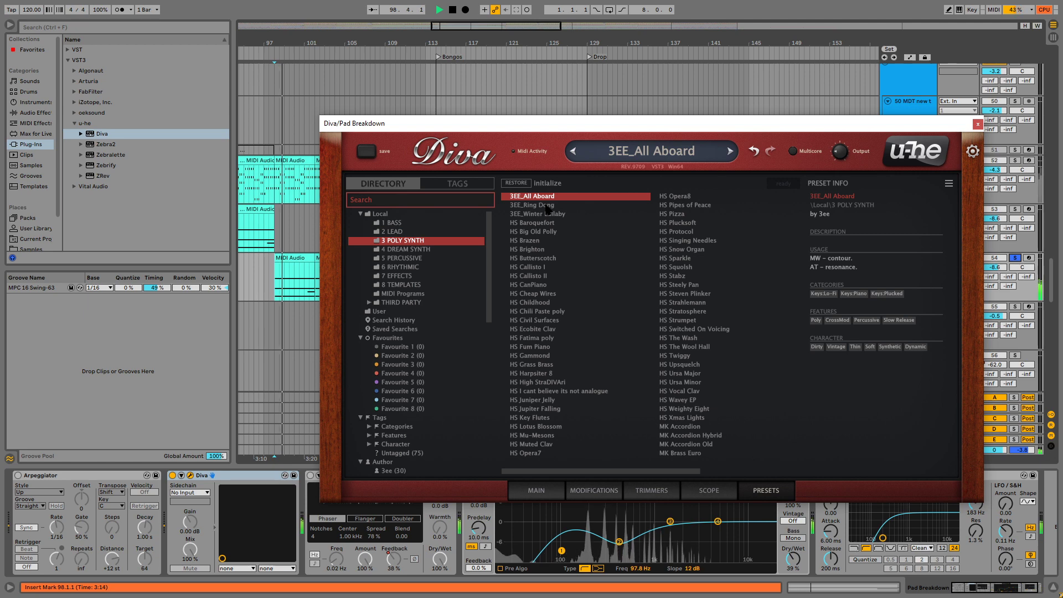
key("space")
left_click(977, 124)
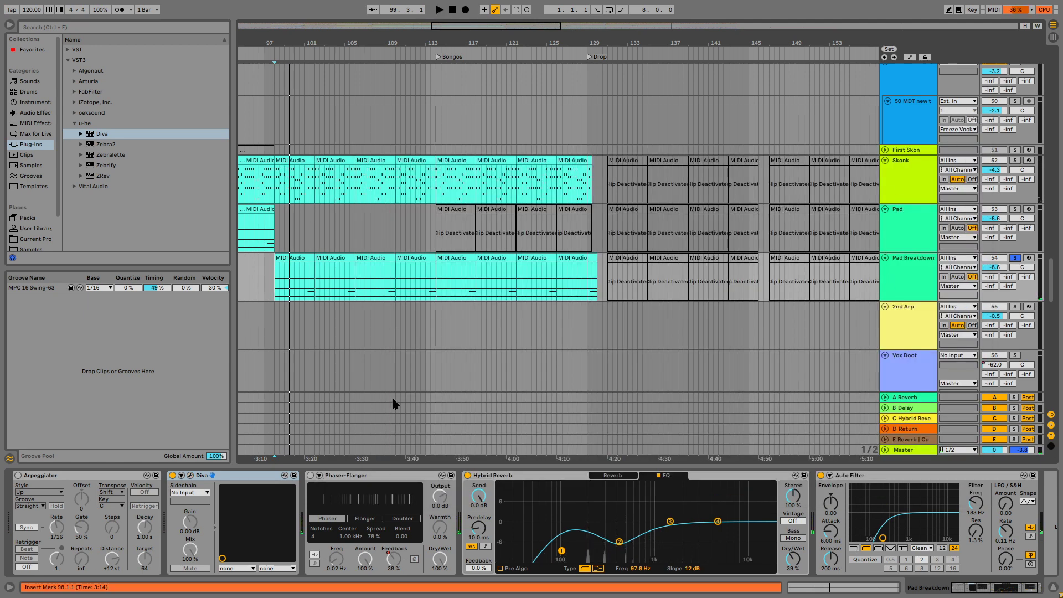
Examine the MPE note expression in the first MIDI clip on the Pad Breakdown track.
left_click(295, 257)
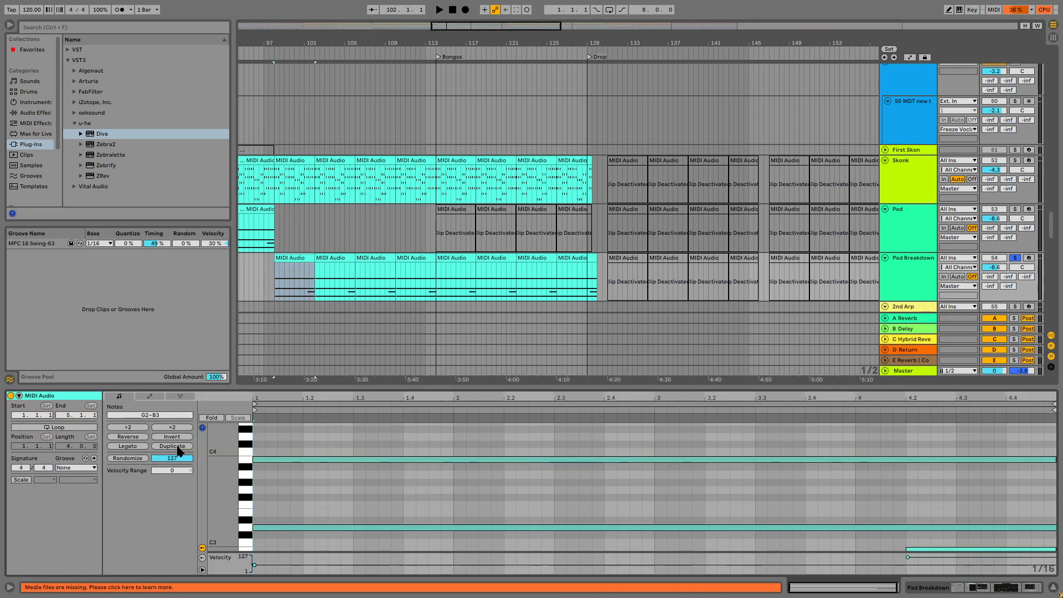
left_click(180, 396)
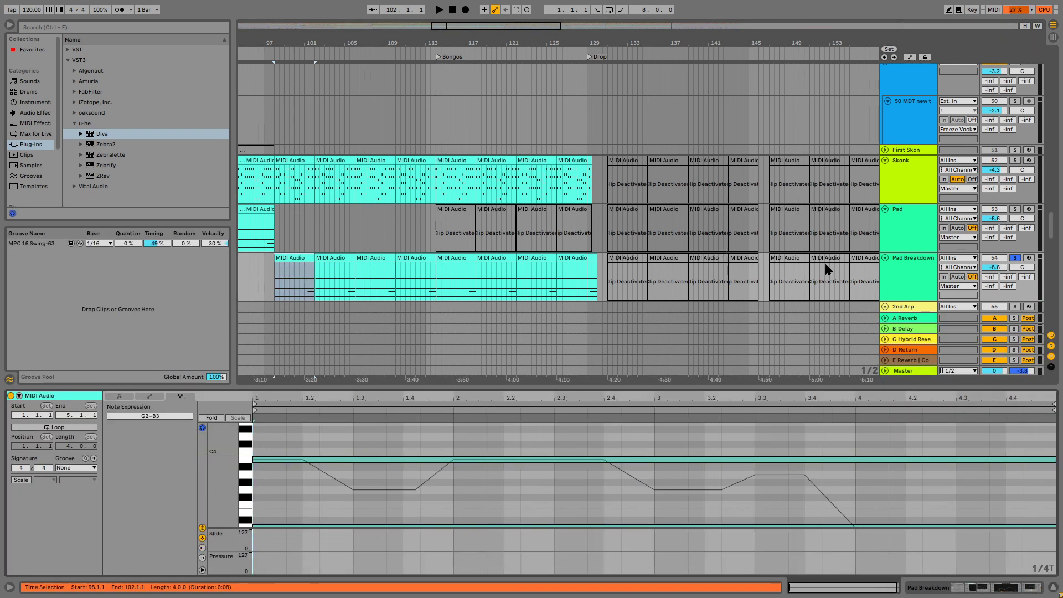
Try to replace Diva on the Pad Breakdown track with the Wavetable instrument.
left_click(898, 262)
left_click(35, 102)
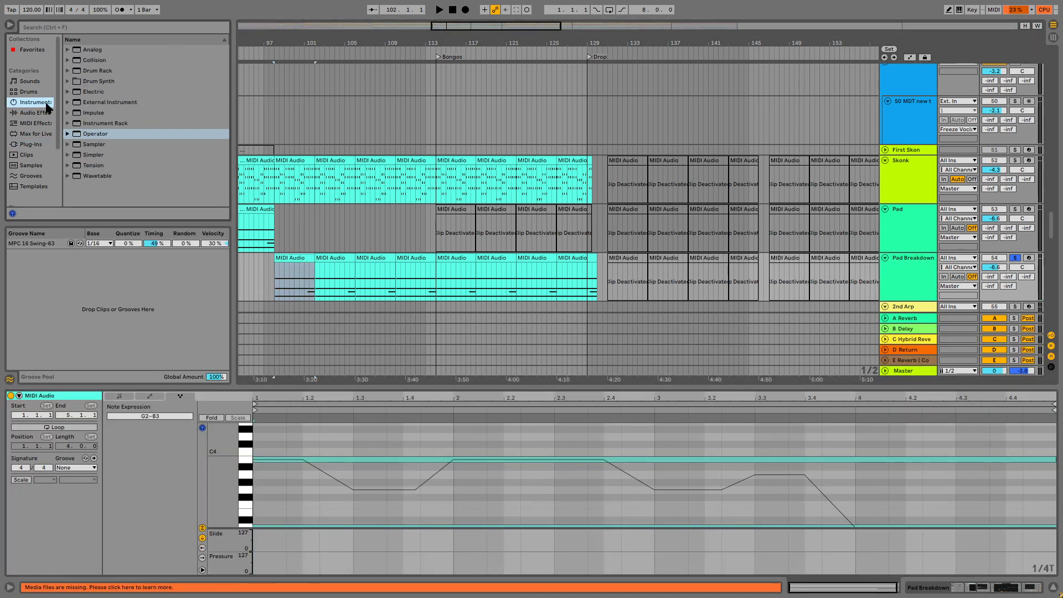
left_click(96, 178)
double_click(907, 266)
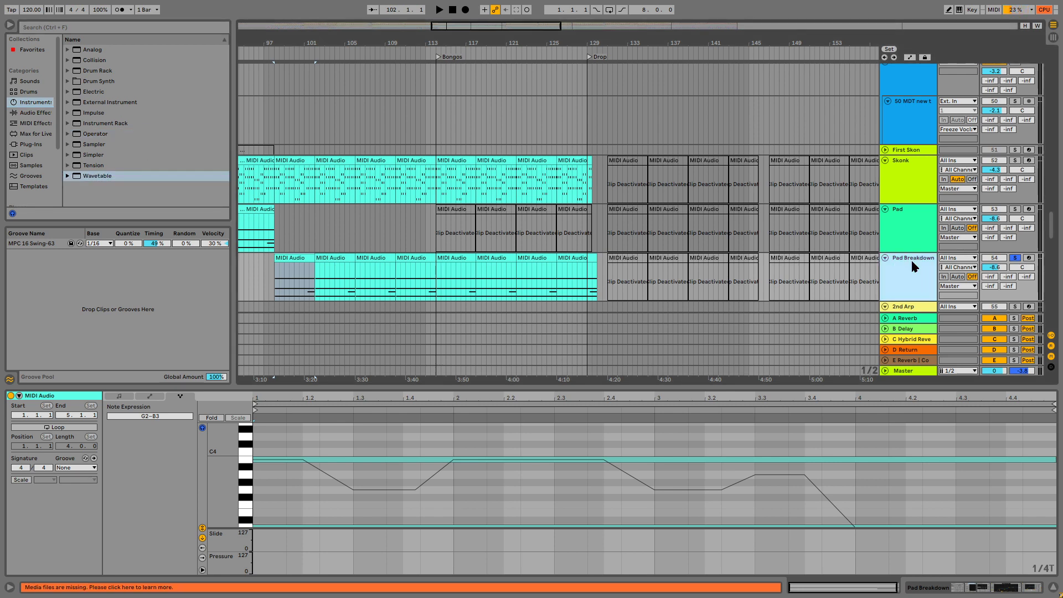
left_click_drag(103, 179, 197, 170)
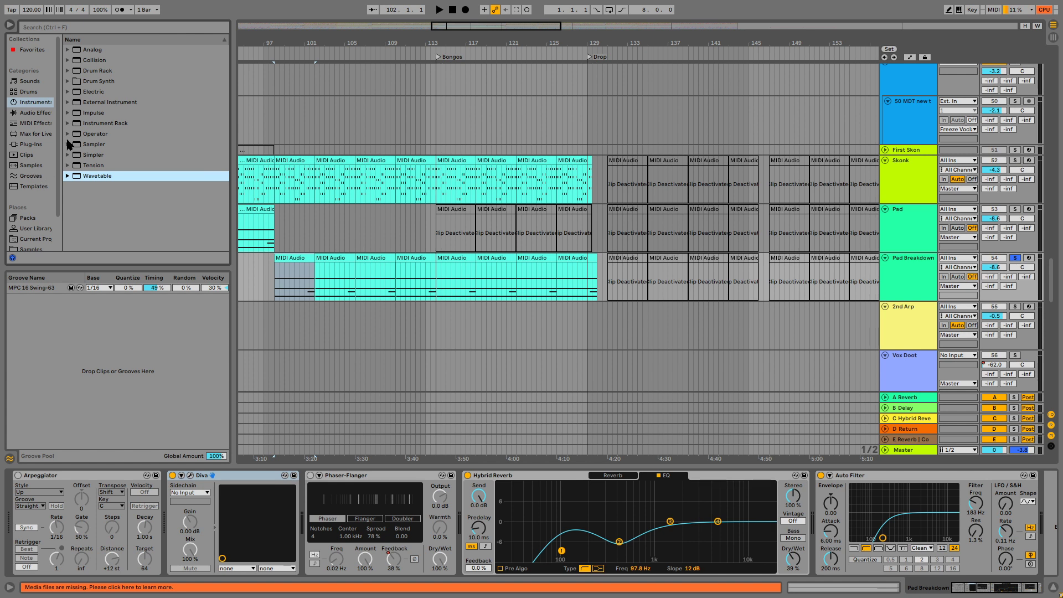
Replace Diva on the Pad Breakdown track with the Vital plug-in, audition its Init Preset, and close its window.
left_click(29, 144)
left_click(74, 186)
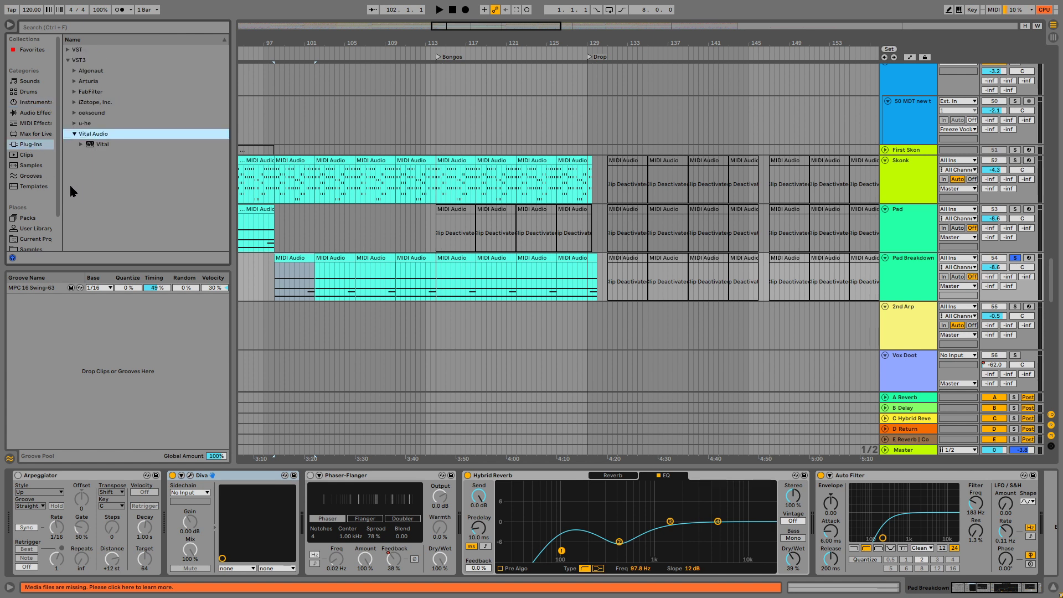
left_click(99, 145)
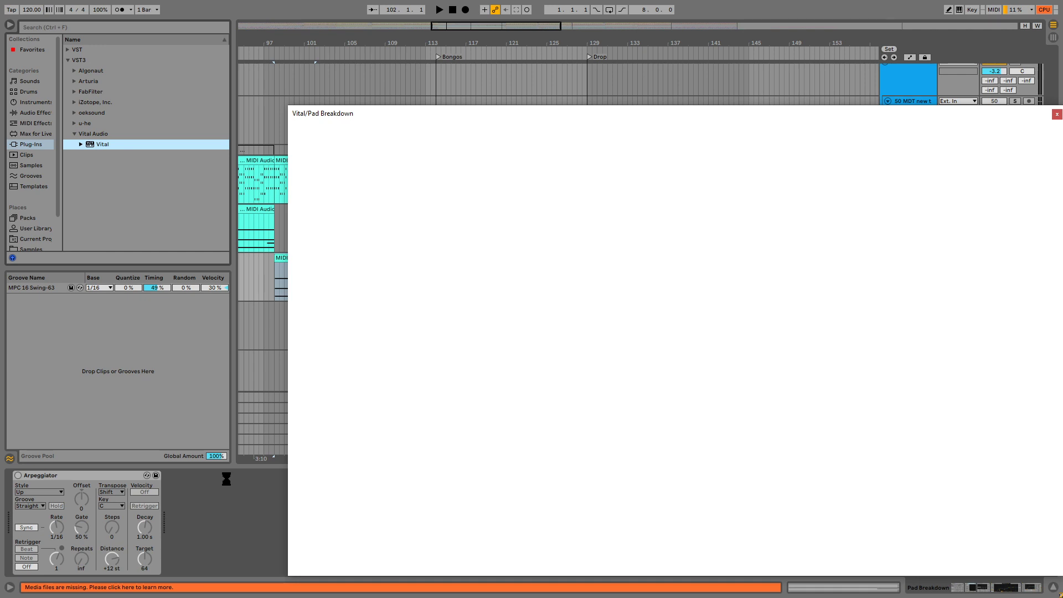
key("space")
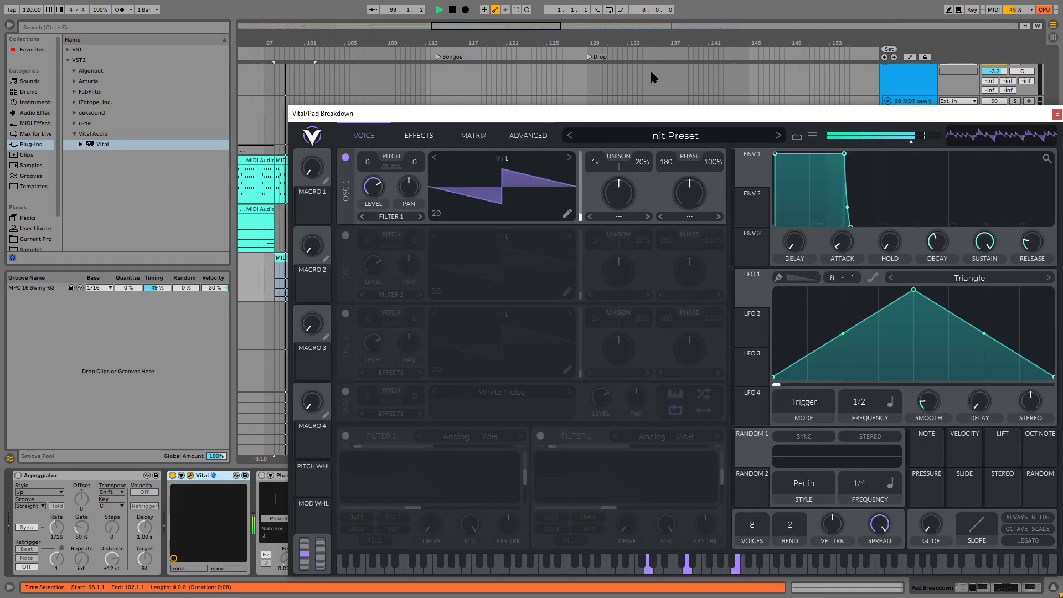
key("space")
left_click_drag(807, 111, 526, 151)
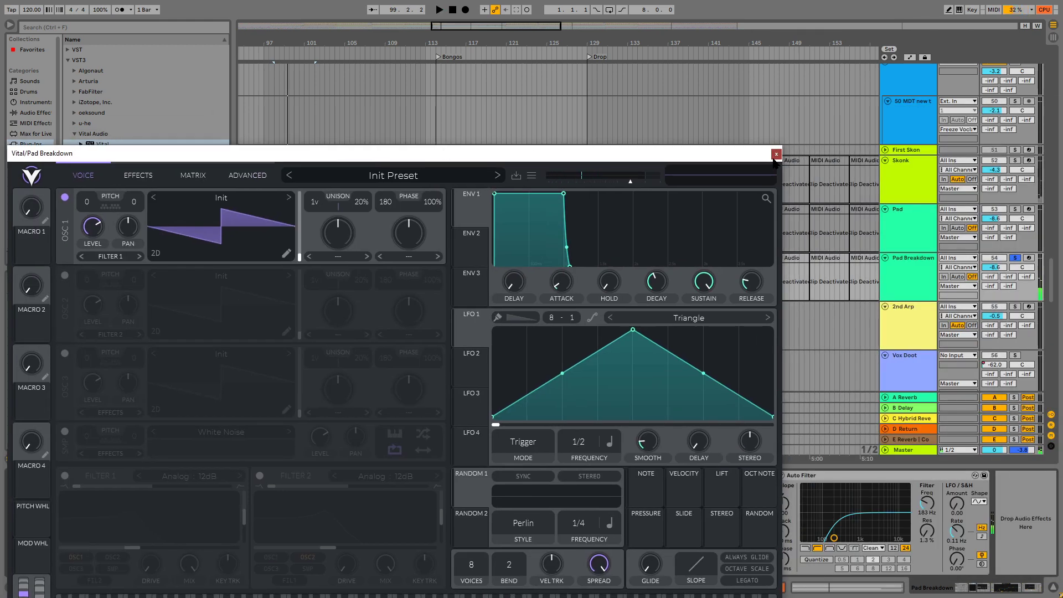
left_click(775, 155)
Replace Vital on the Pad Breakdown track with a fresh Wavetable instrument and audition it.
left_click(43, 103)
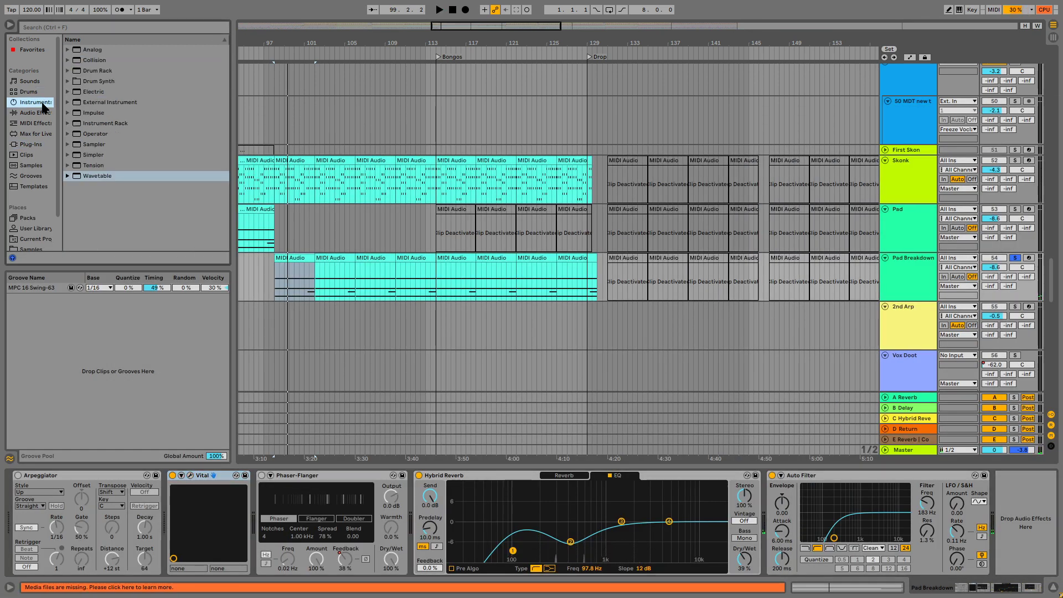
left_click(87, 177)
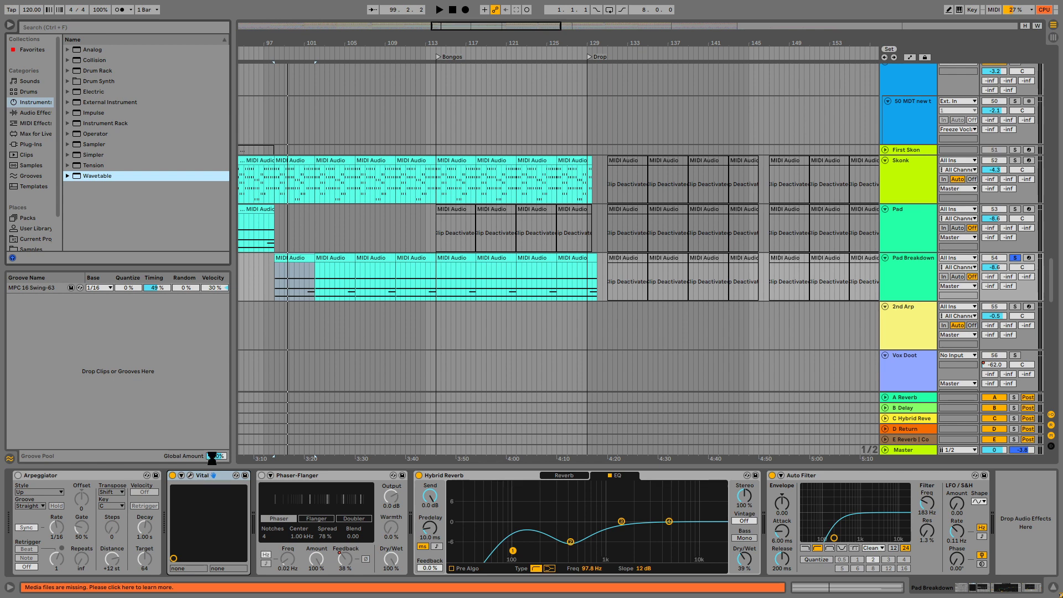
left_click_drag(212, 459, 213, 470)
key("space")
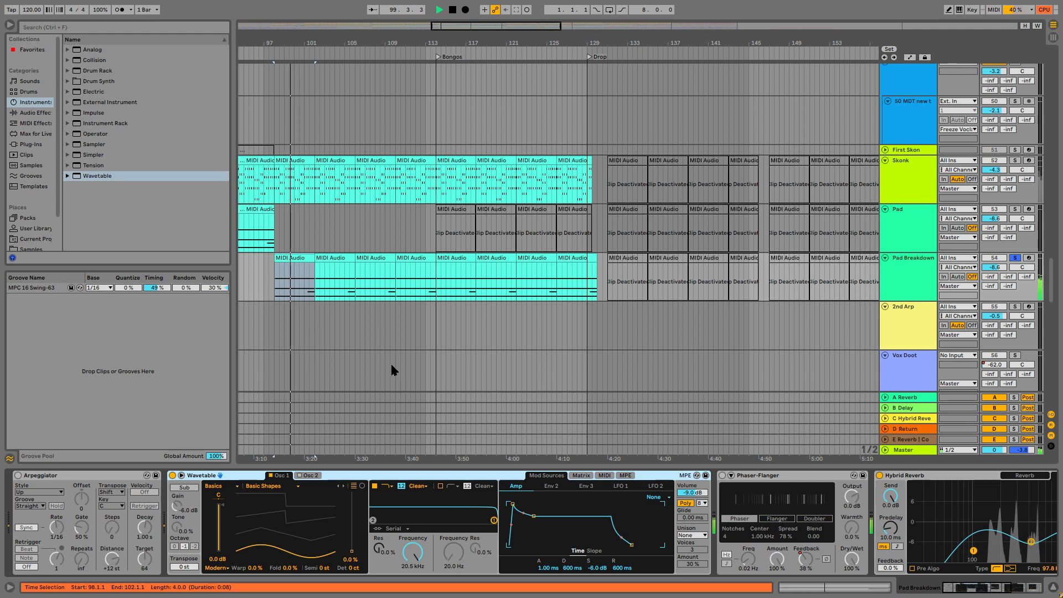
key("space")
Play from bar 98 and set the Wavetable's Osc 1 wavetable position to 50%.
left_click(328, 289)
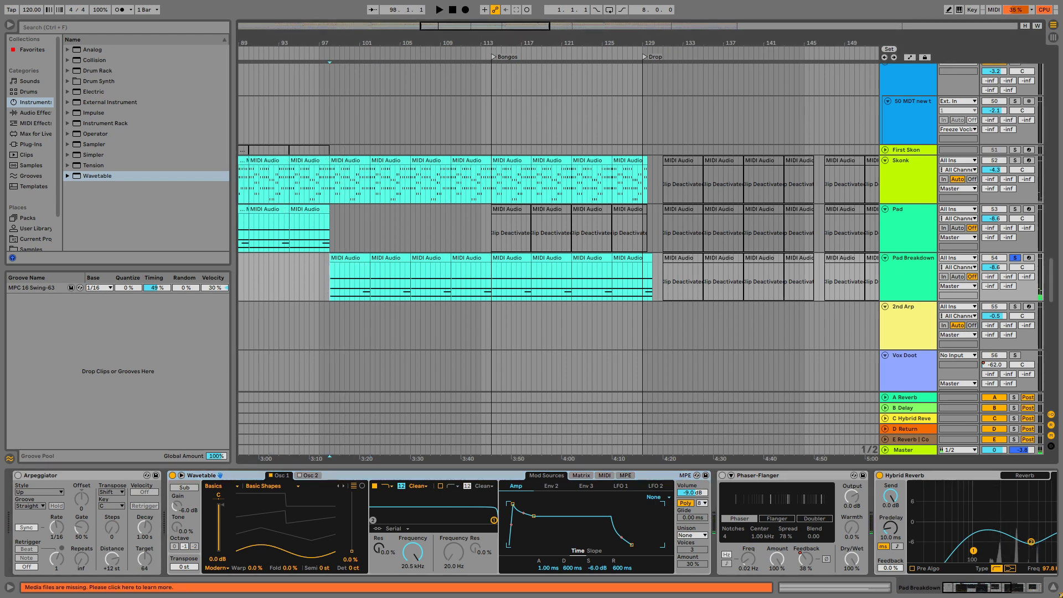
key("space")
scroll(996, 88, "up", 1)
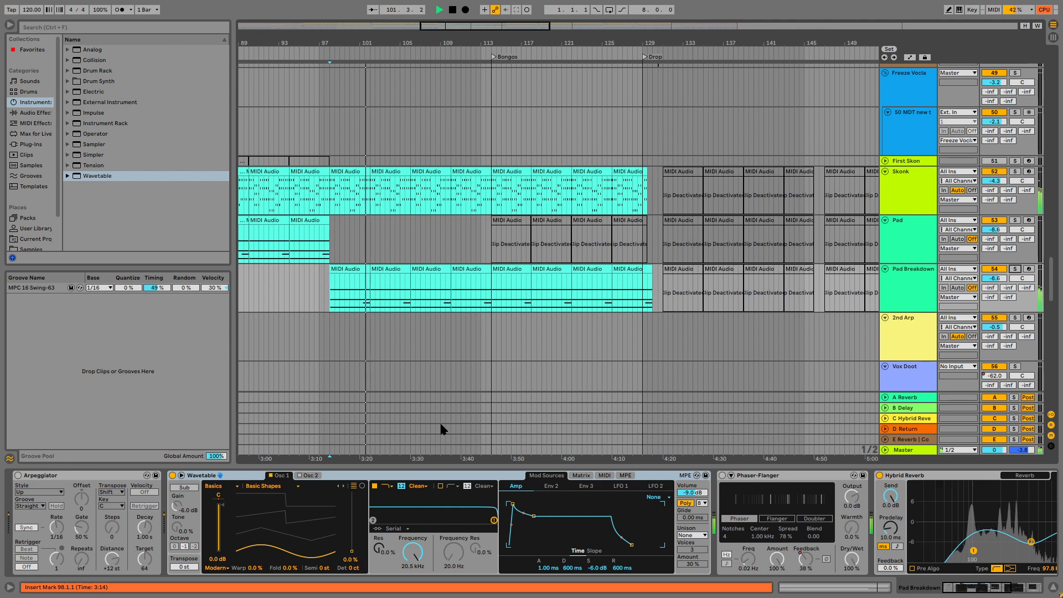
left_click_drag(357, 561, 351, 521)
Route LFO 1 to Osc 1 position with an amount of 20 and set the LFO 1 rate to 1.40 Hz.
left_click(581, 476)
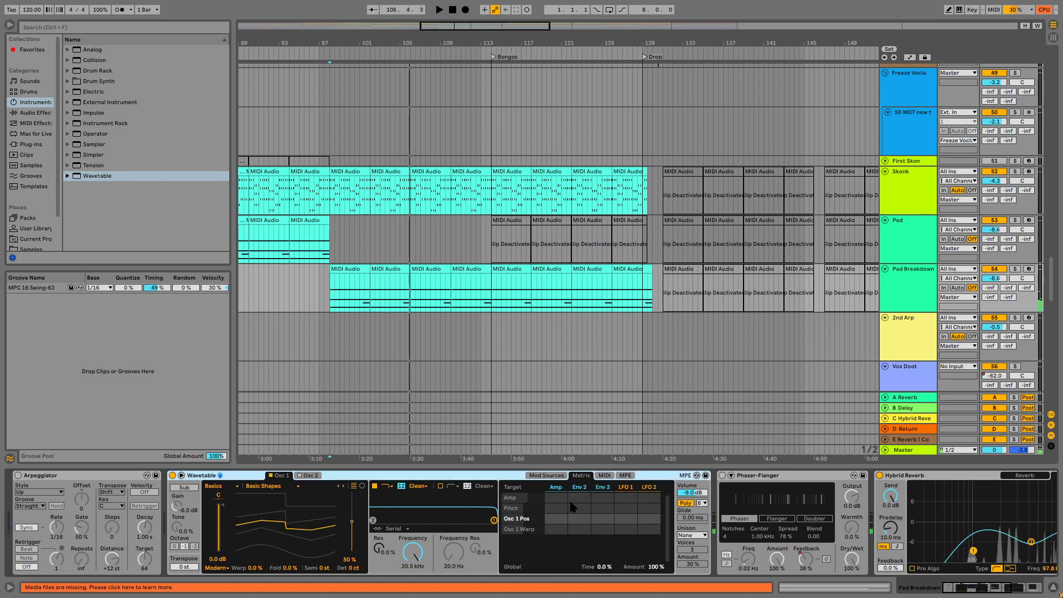
key("space")
left_click_drag(624, 517, 625, 504)
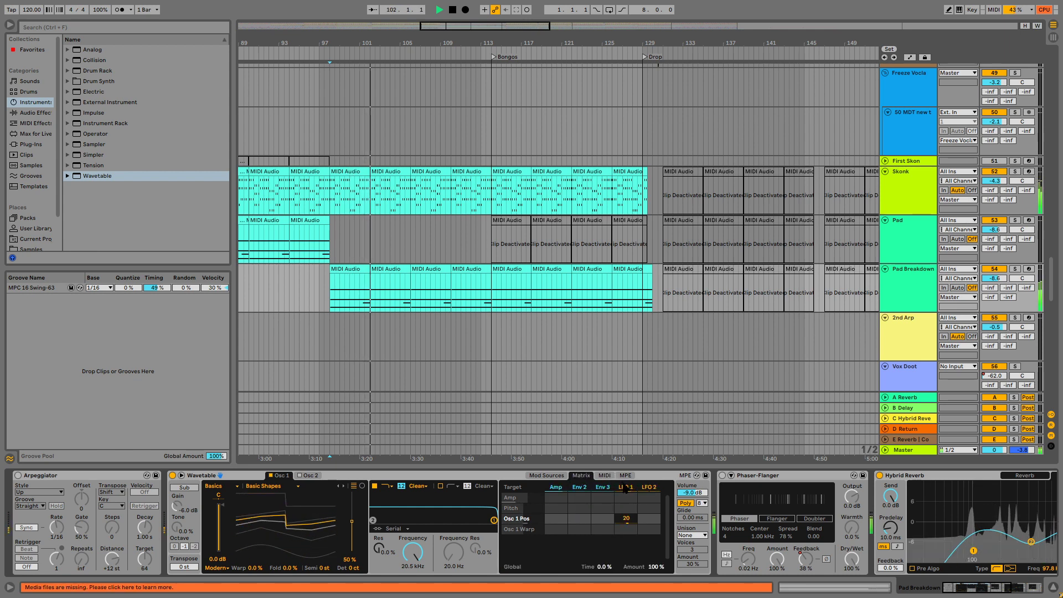
left_click(626, 487)
mouse_move(546, 569)
left_mouse_down()
mouse_move(546, 527)
mouse_move(547, 570)
left_mouse_up()
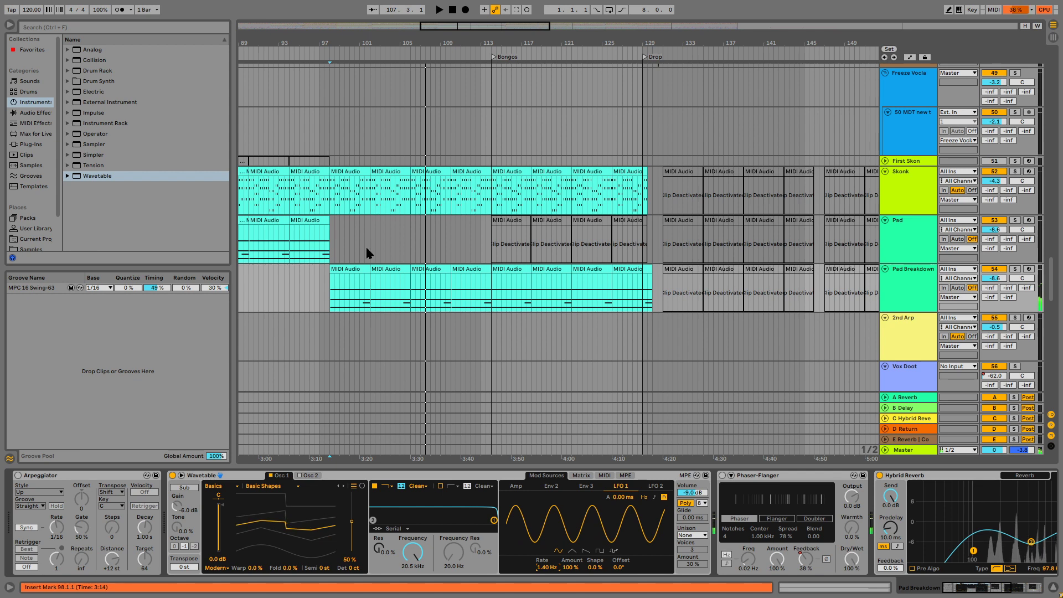
Automate the Pad Breakdown's LFO 1 rate to fall from 14.92 Hz at bar 98 to 0.15 Hz at bar 102, and play it.
key("a")
key("space")
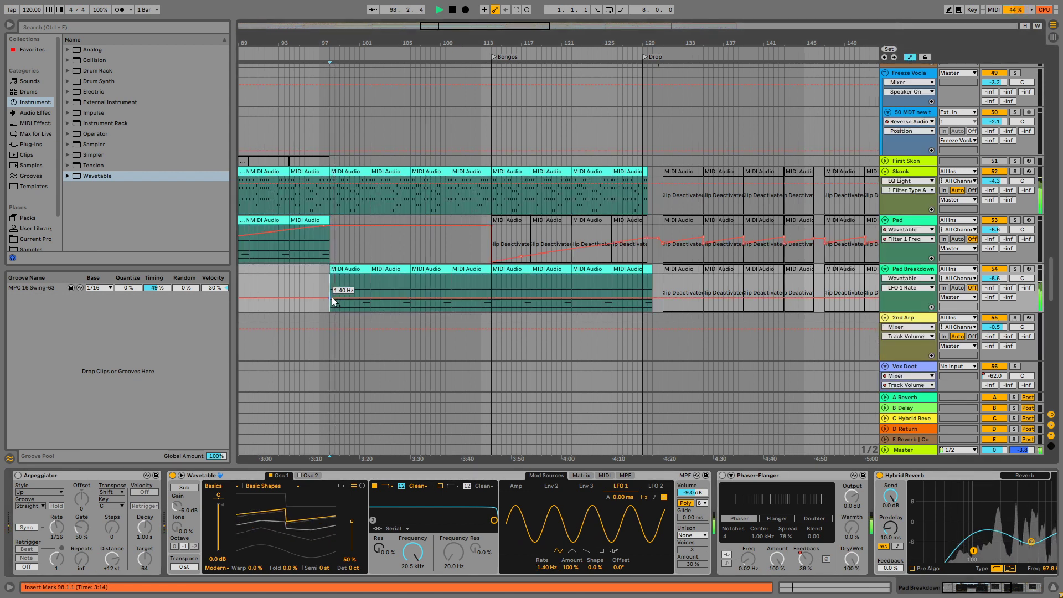
mouse_move(334, 300)
left_mouse_down()
mouse_move(334, 281)
mouse_move(345, 282)
left_mouse_up()
left_click(359, 282)
key("space")
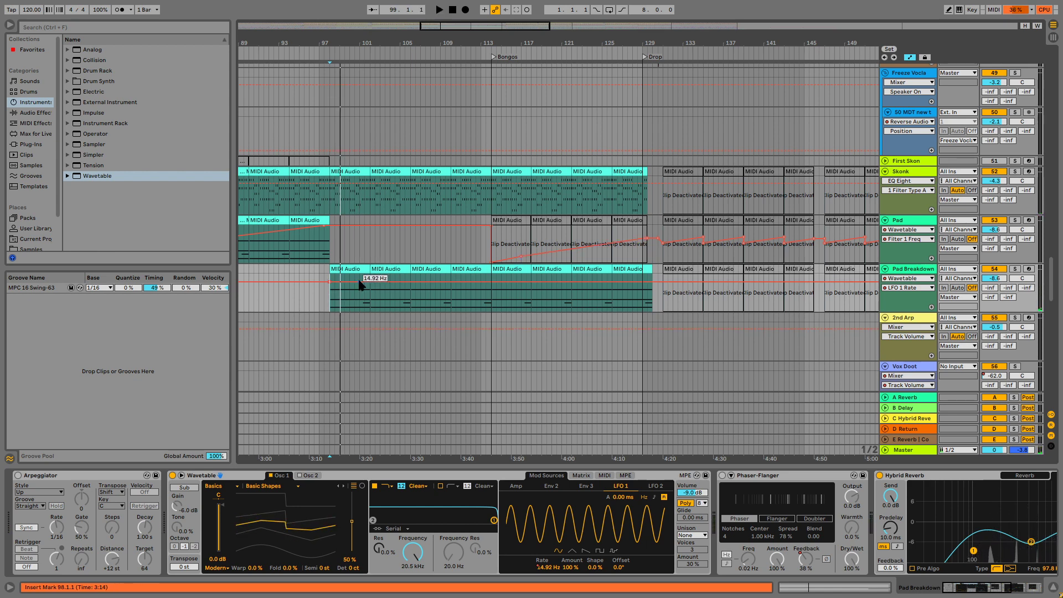
left_click_drag(359, 281, 369, 305)
key("space")
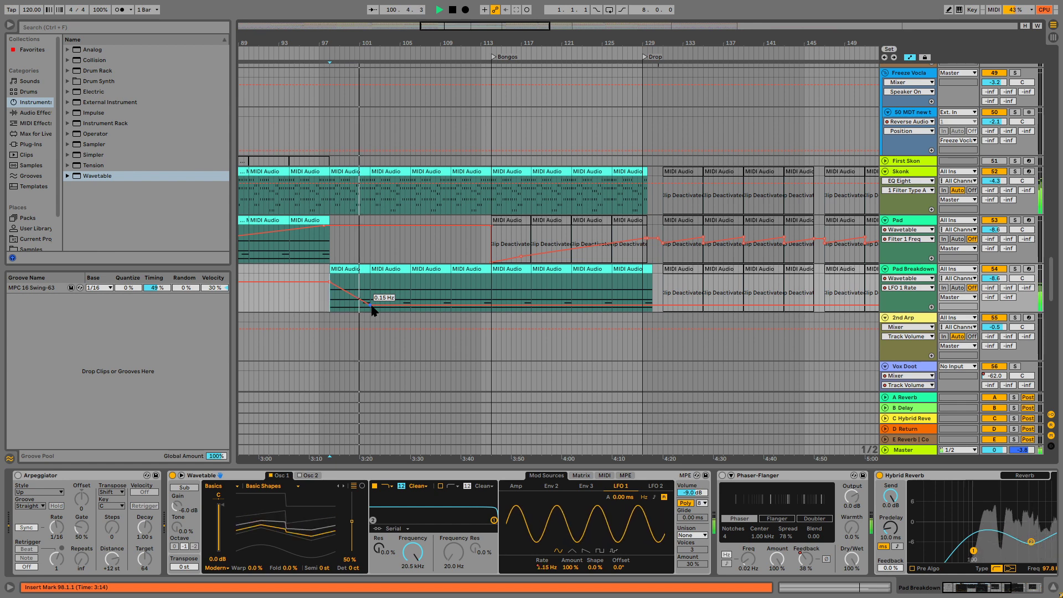
Extend the LFO 1 rate automation in alternating peaks and dips to about bar 114, audition it, and select the first Pad Breakdown clip.
left_click_drag(380, 304, 491, 302)
left_click(411, 270)
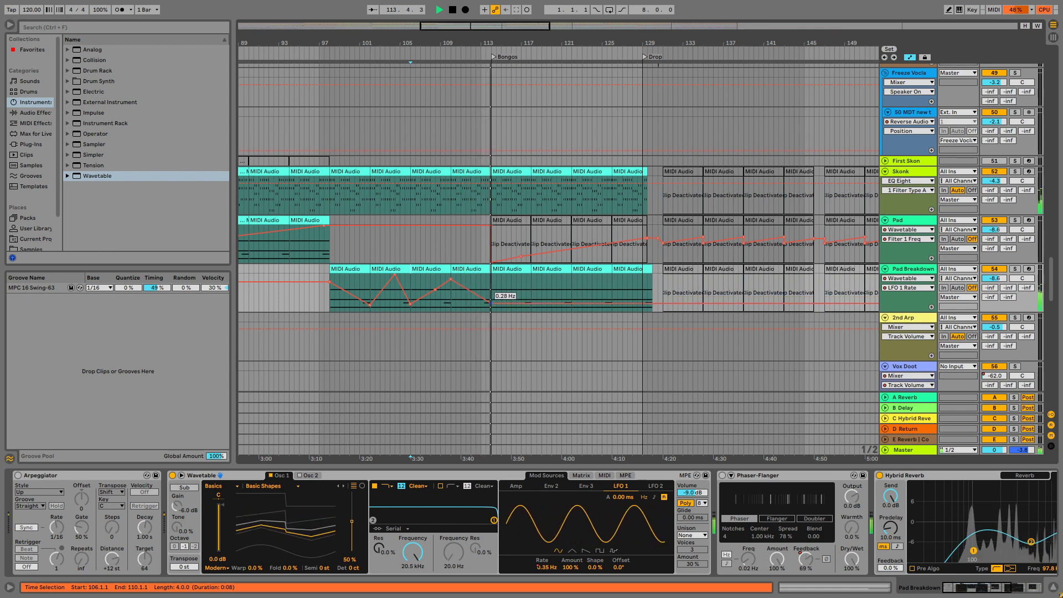
left_click_drag(491, 303, 486, 305)
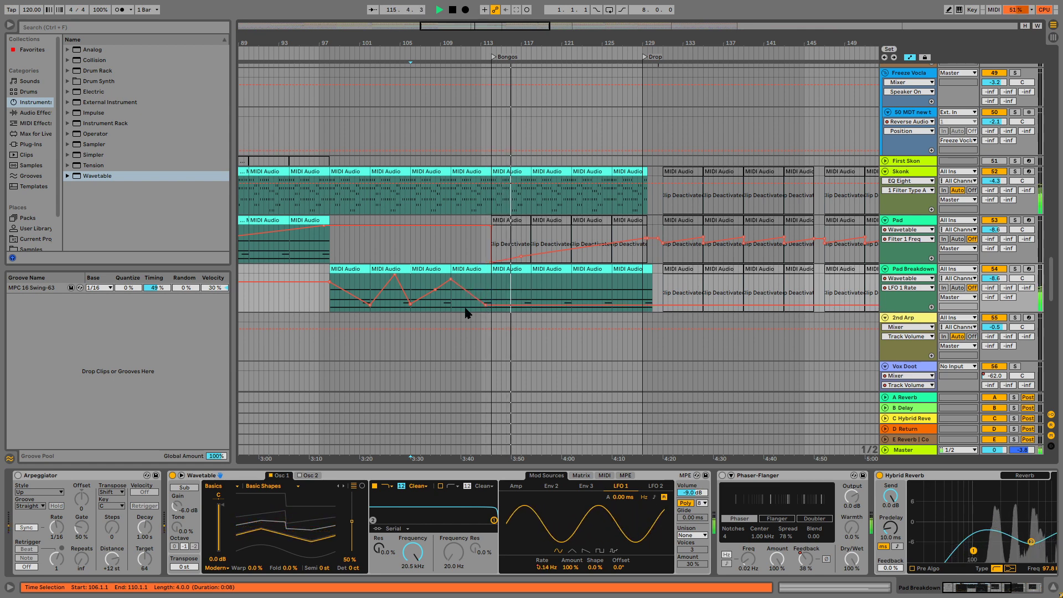
key("space")
left_click(349, 269)
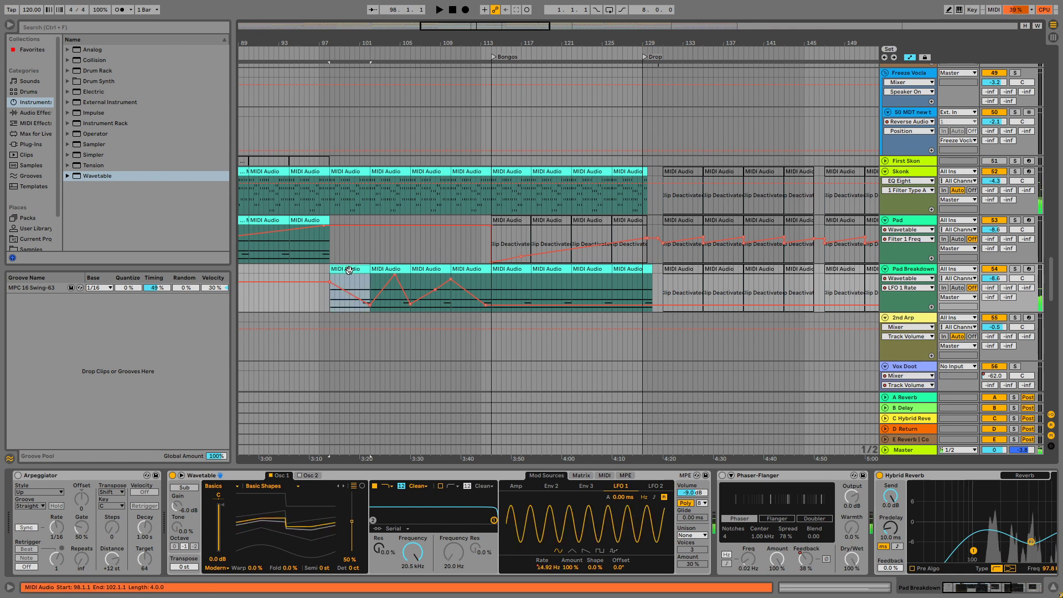
Transpose the Wavetable's Osc 1 to -12 semitones, solo the Pad Breakdown track and play it from bar 98.
left_click(325, 568)
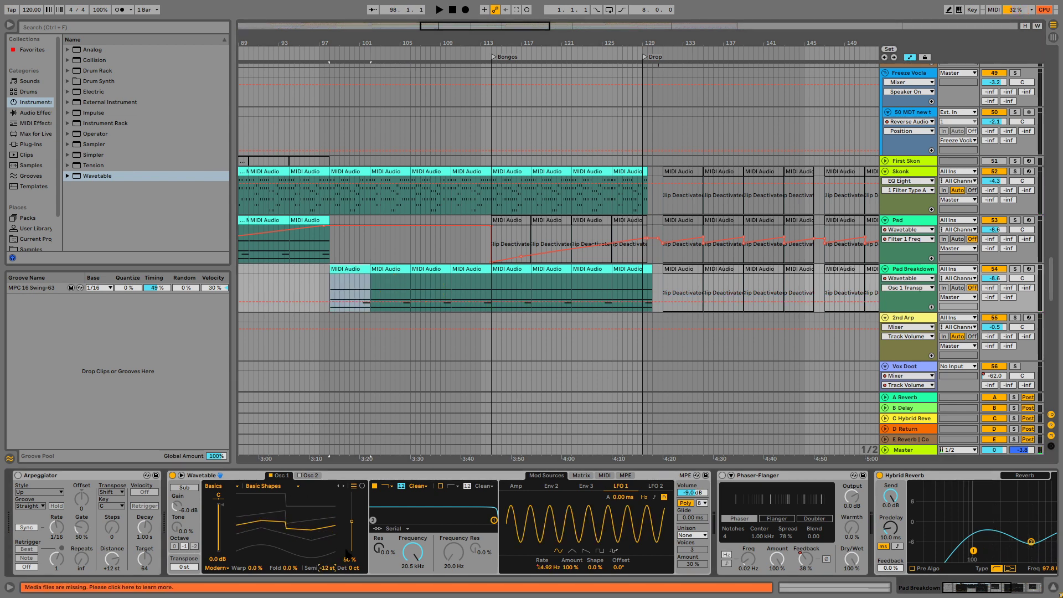
key("space")
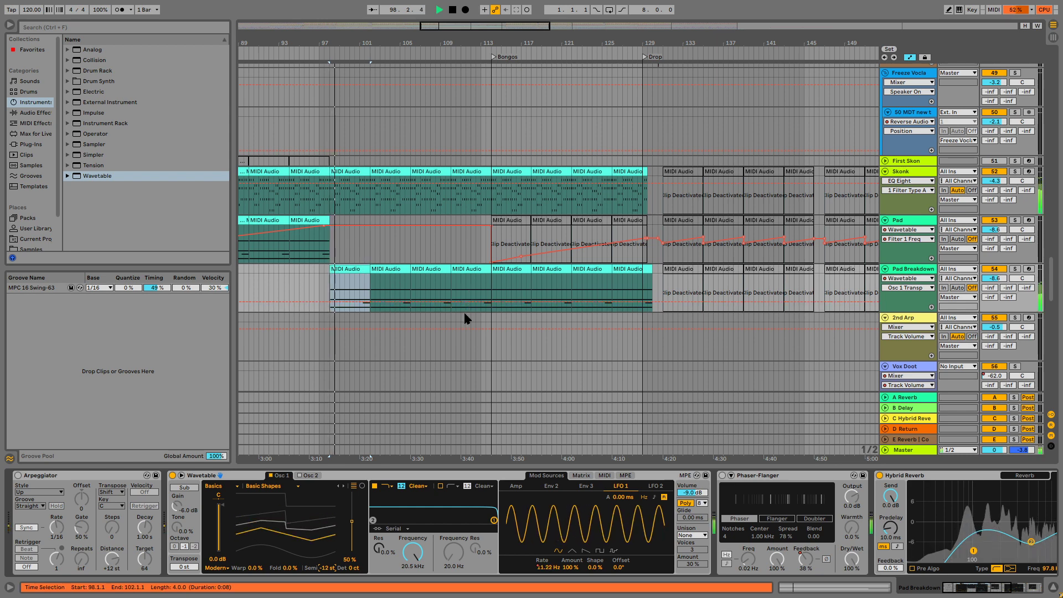
scroll(745, 281, "up", 1)
left_click(1014, 280)
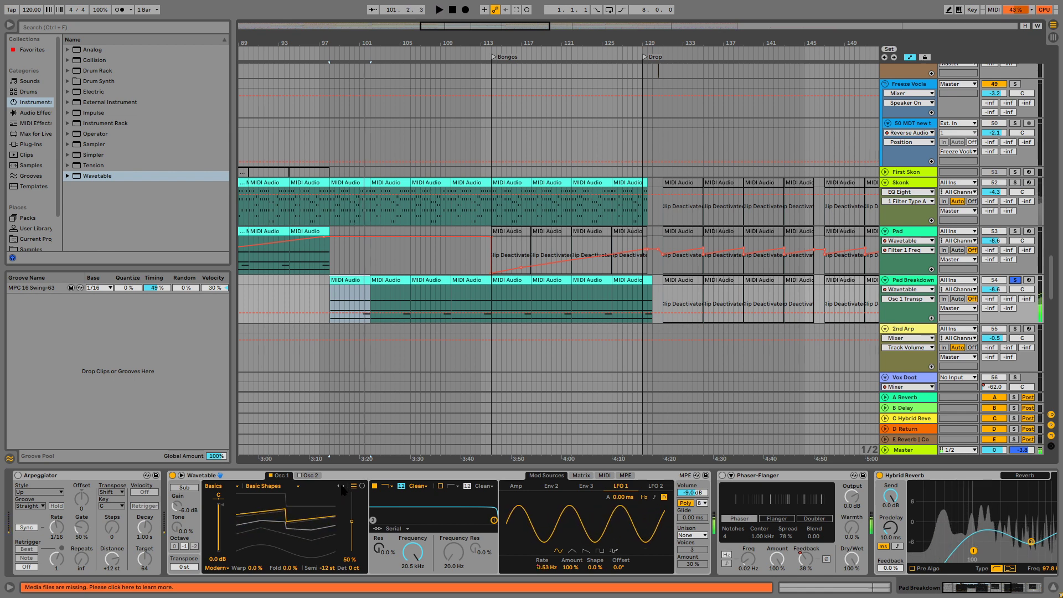
key("space")
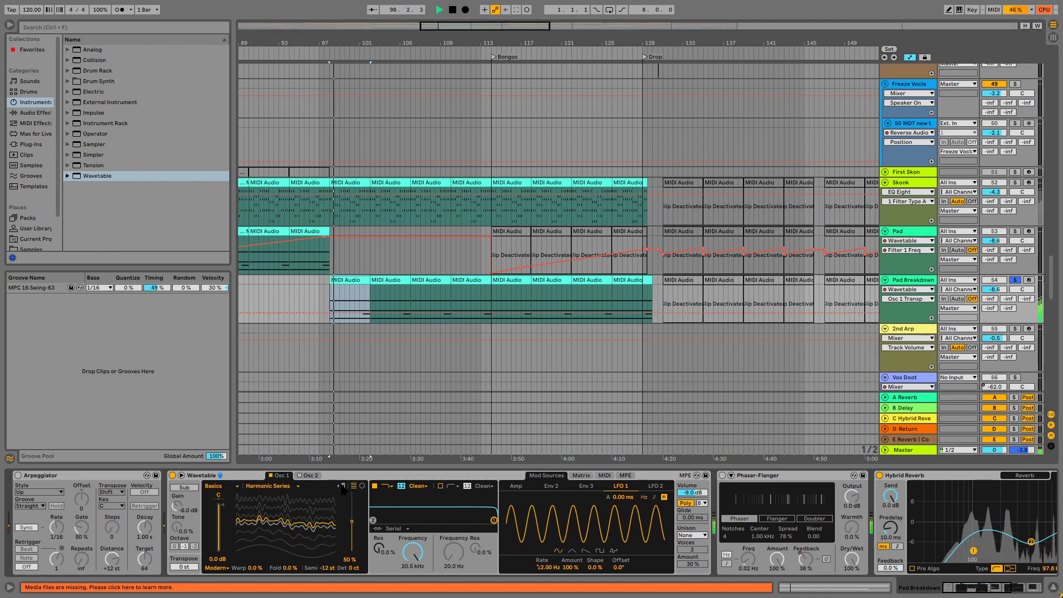
Audition Basics wavetables for Osc 1, then switch to the Vintage category and advance to JUP Double Pulse.
left_click(342, 486)
left_click(343, 486)
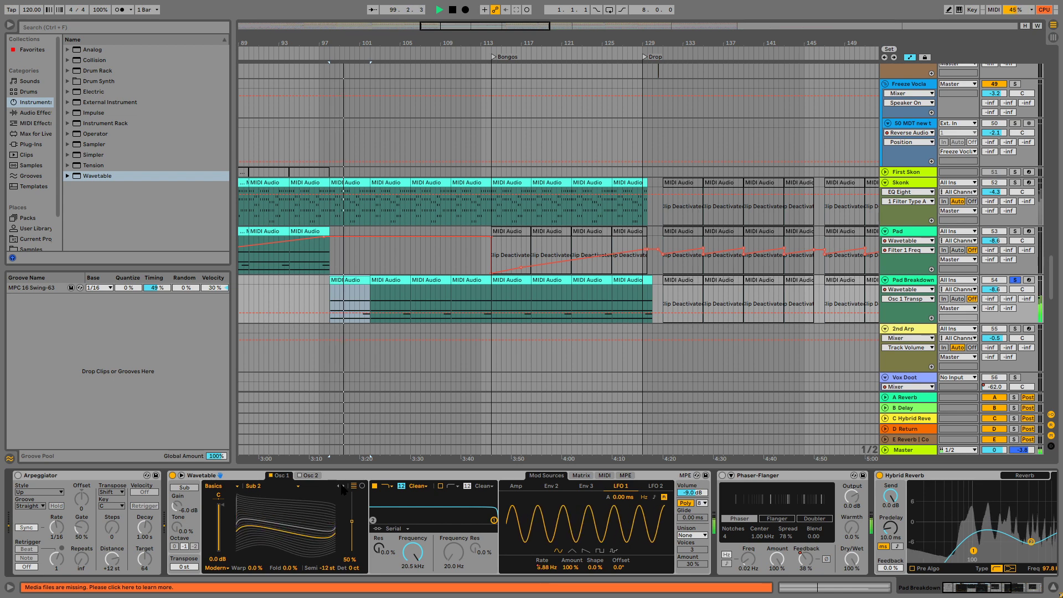
left_click(343, 486)
left_click(220, 486)
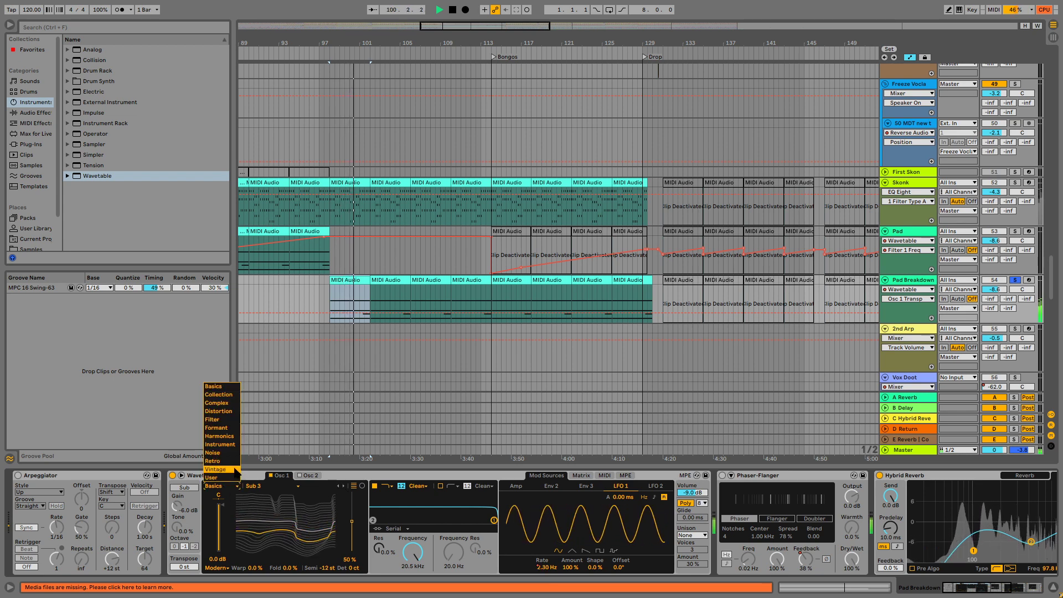
left_click(215, 469)
left_click(344, 486)
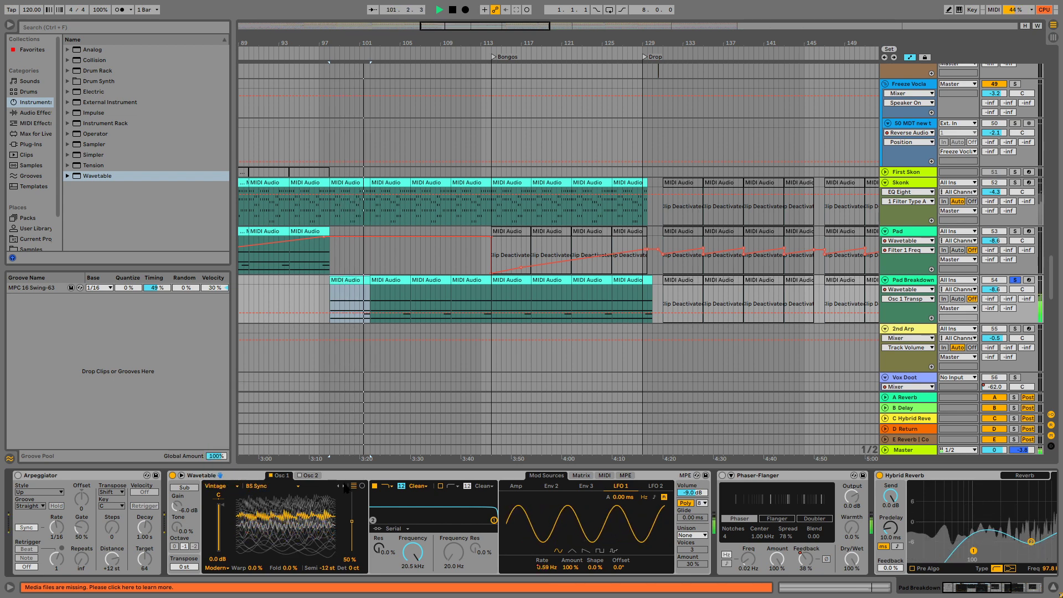
left_click(343, 486)
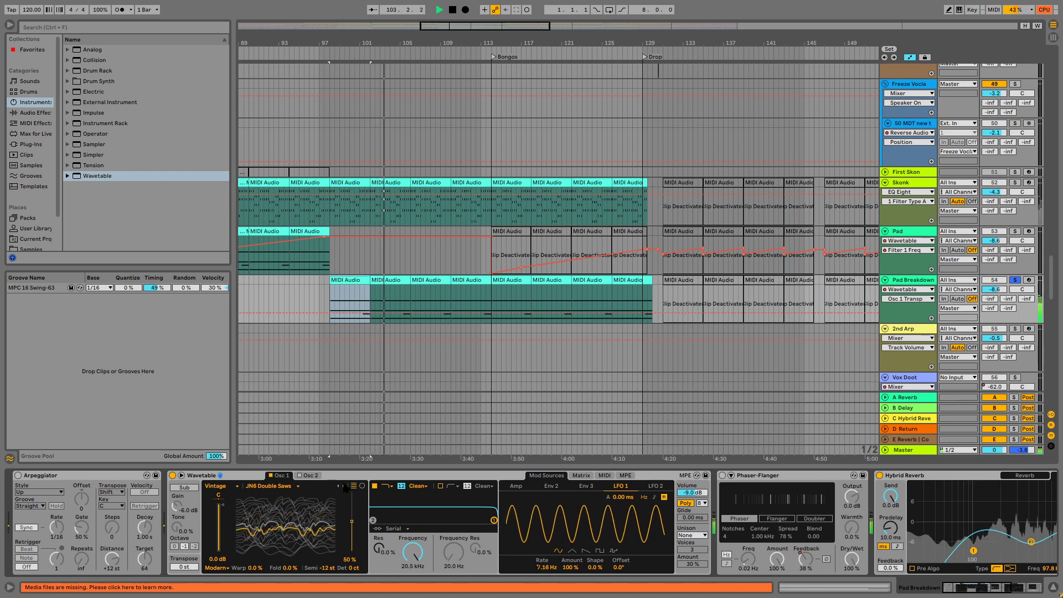
left_click(343, 486)
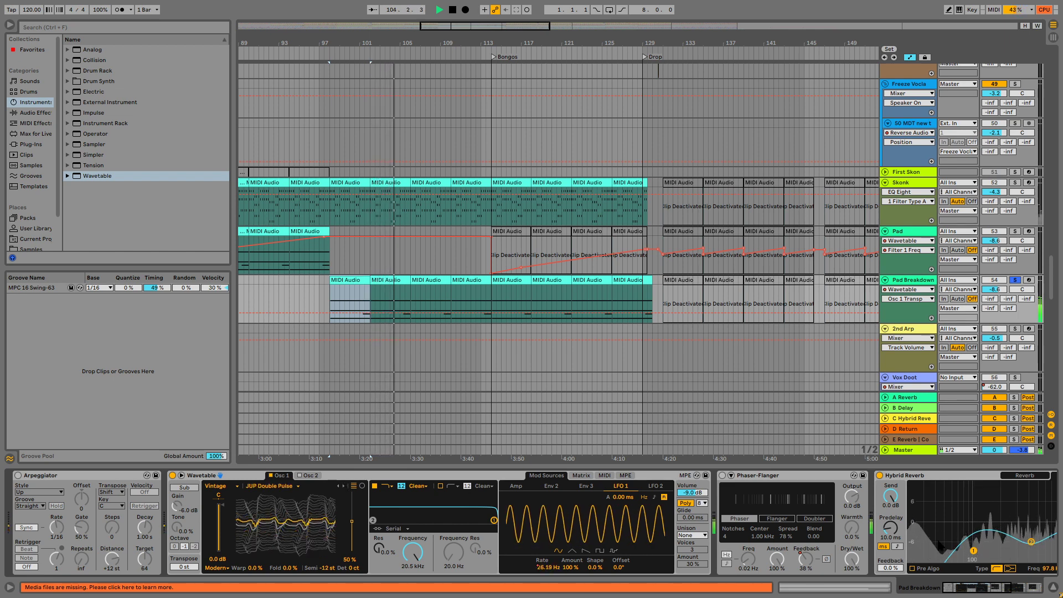
Set the Pad Breakdown's Hybrid Reverb algorithm decay to 317 ms and its size to 17%.
left_click_drag(982, 592, 1024, 586)
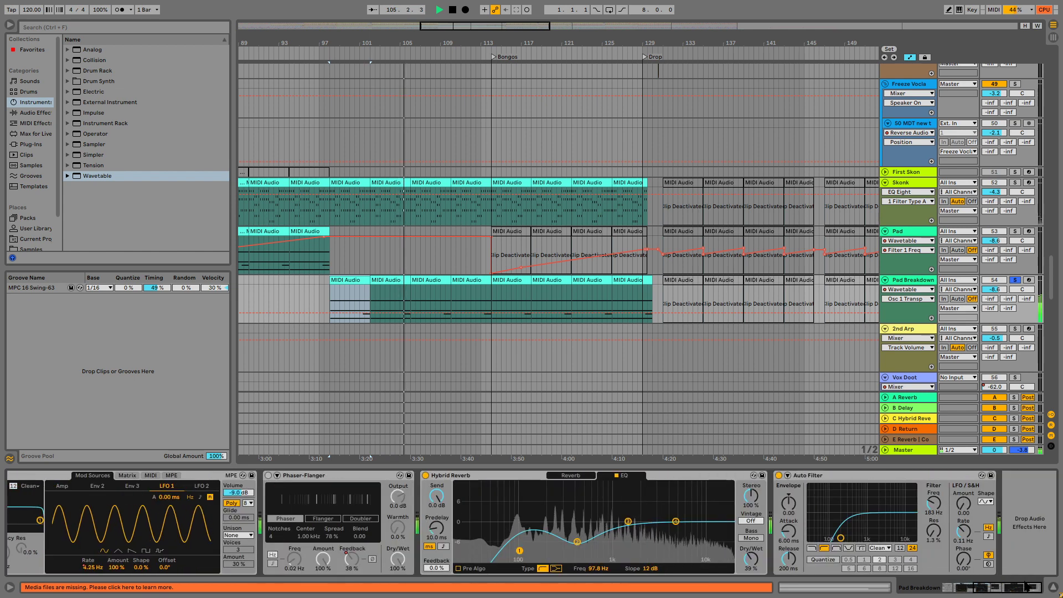
left_click(570, 475)
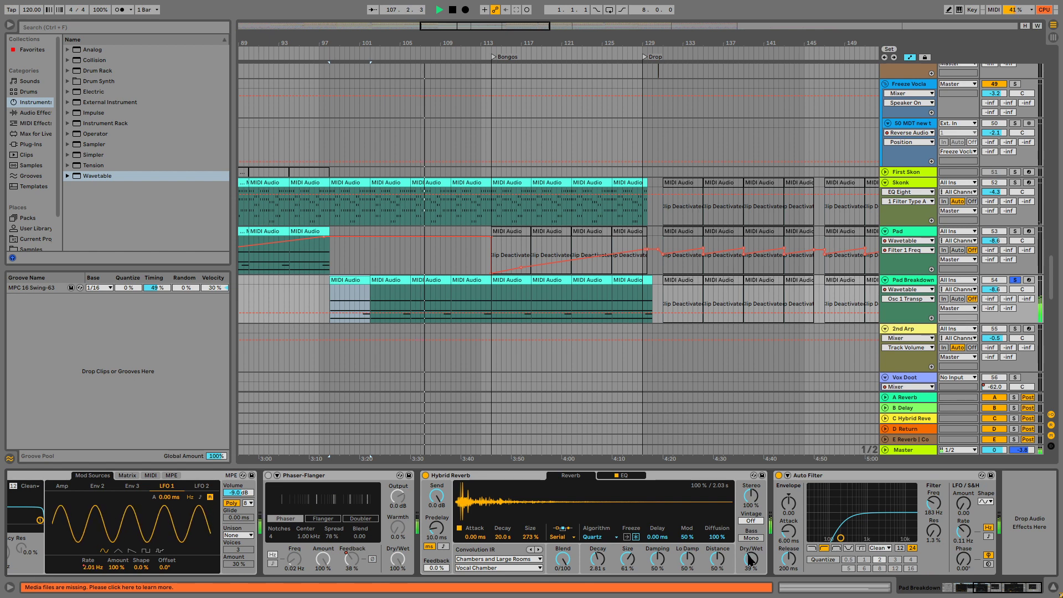
left_click_drag(627, 558, 603, 581)
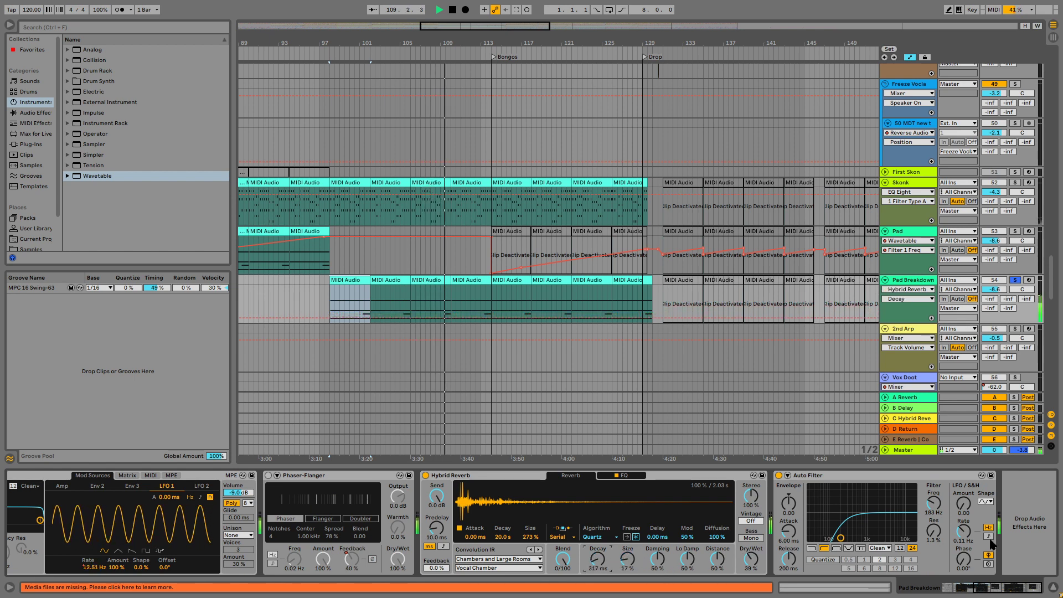
scroll(90, 524, "left", 5)
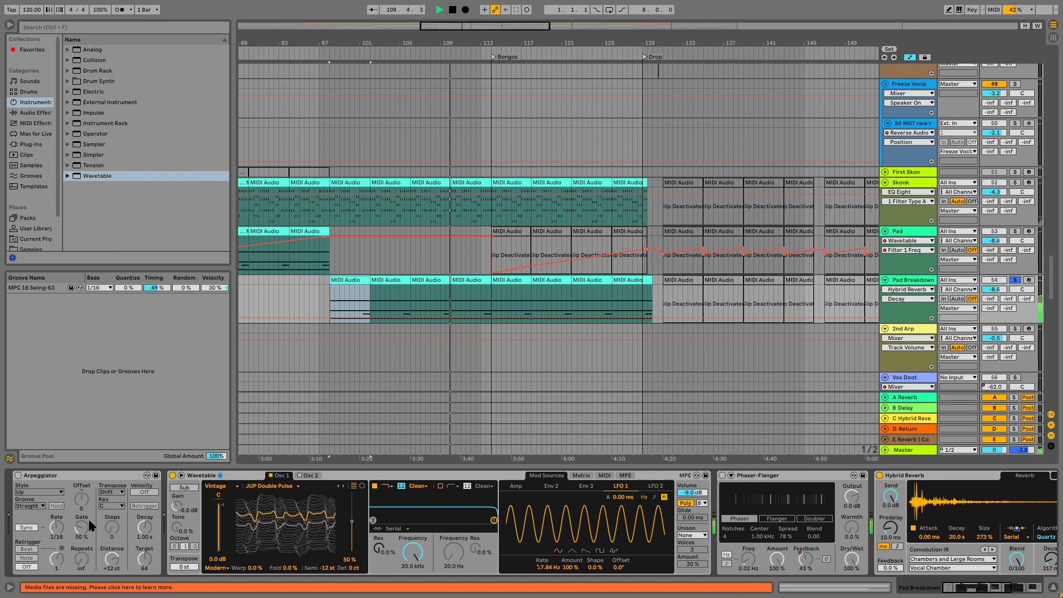
Audition further Vintage wavetables for Osc 1 during playback and settle on Sub3 Shapes.
left_click(343, 486)
left_click(343, 485)
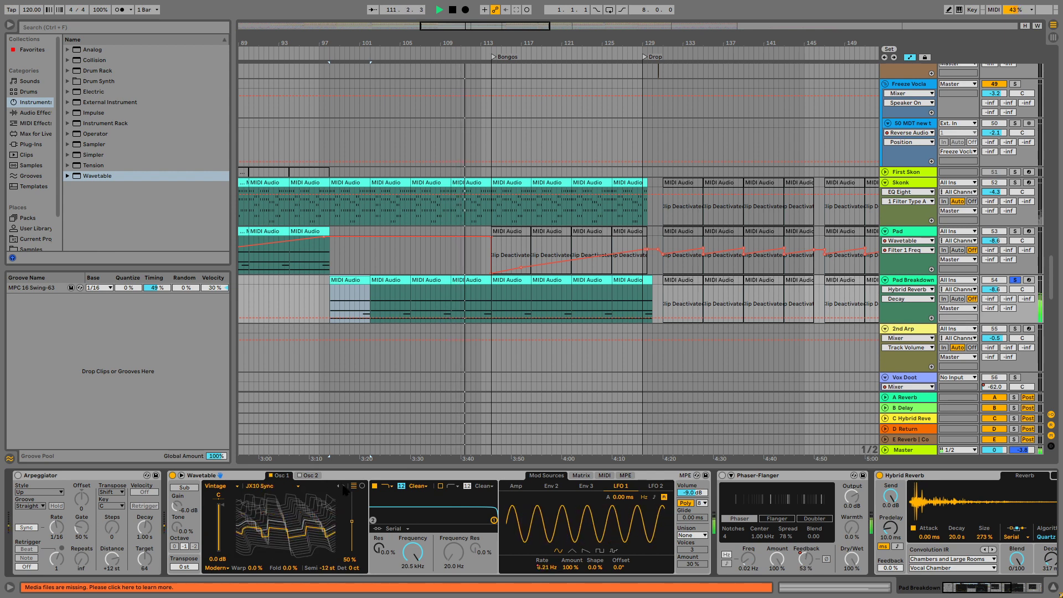
left_click(344, 486)
left_click(343, 486)
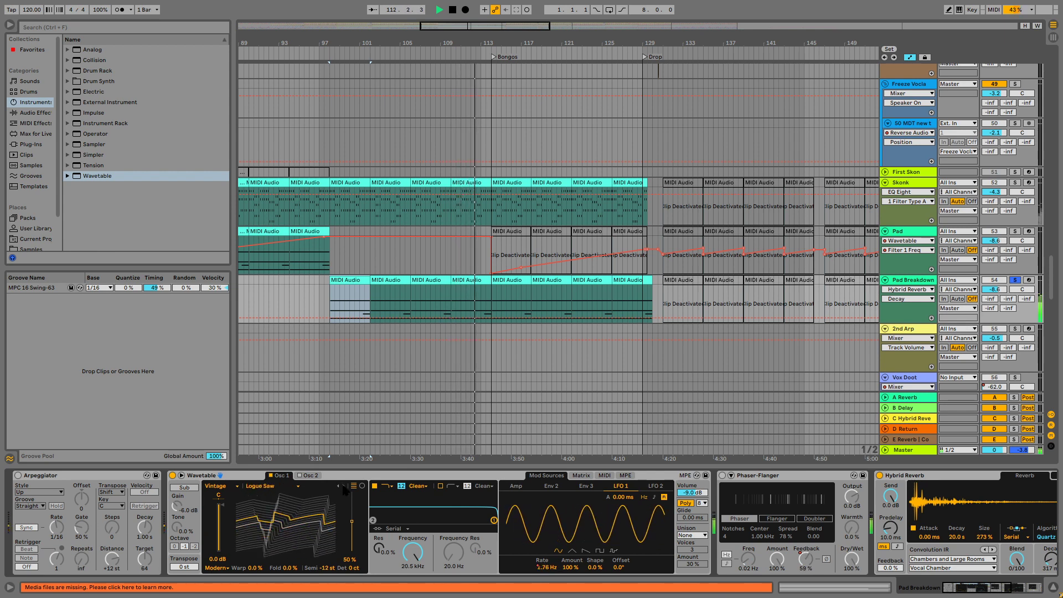
left_click(343, 487)
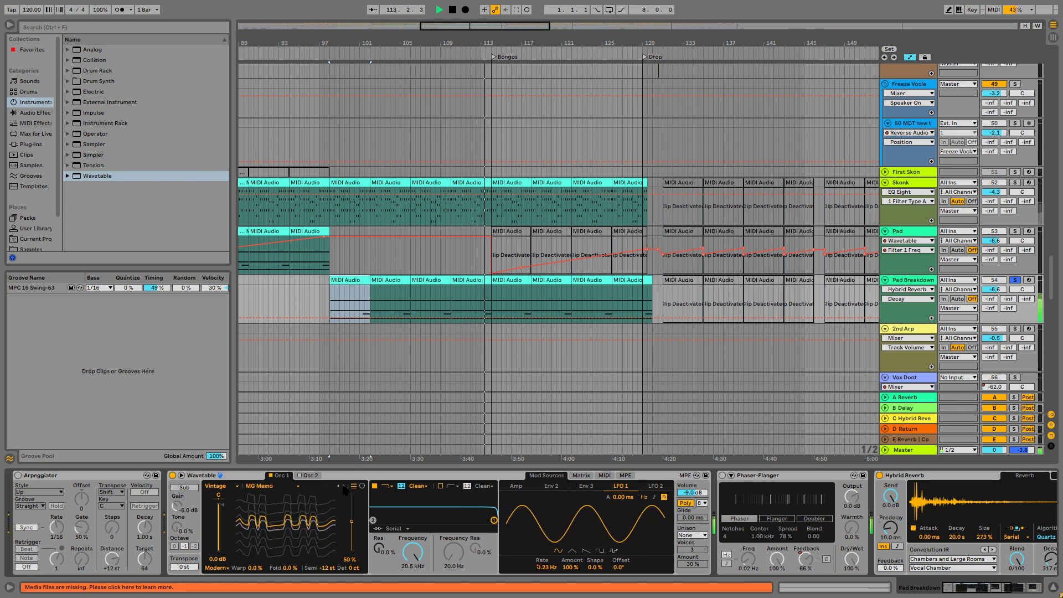
left_click(343, 486)
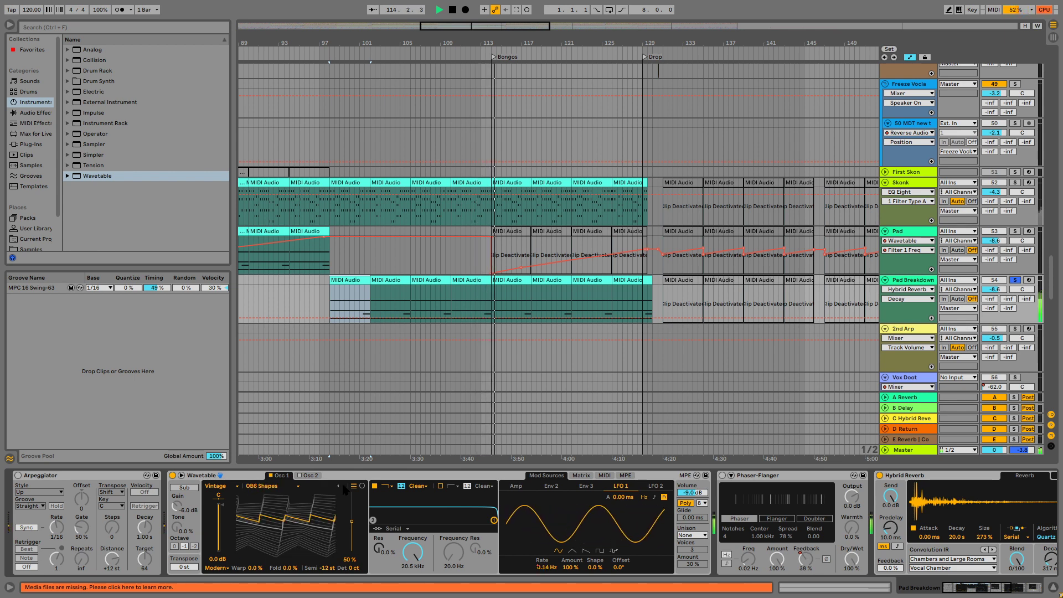
left_click(343, 487)
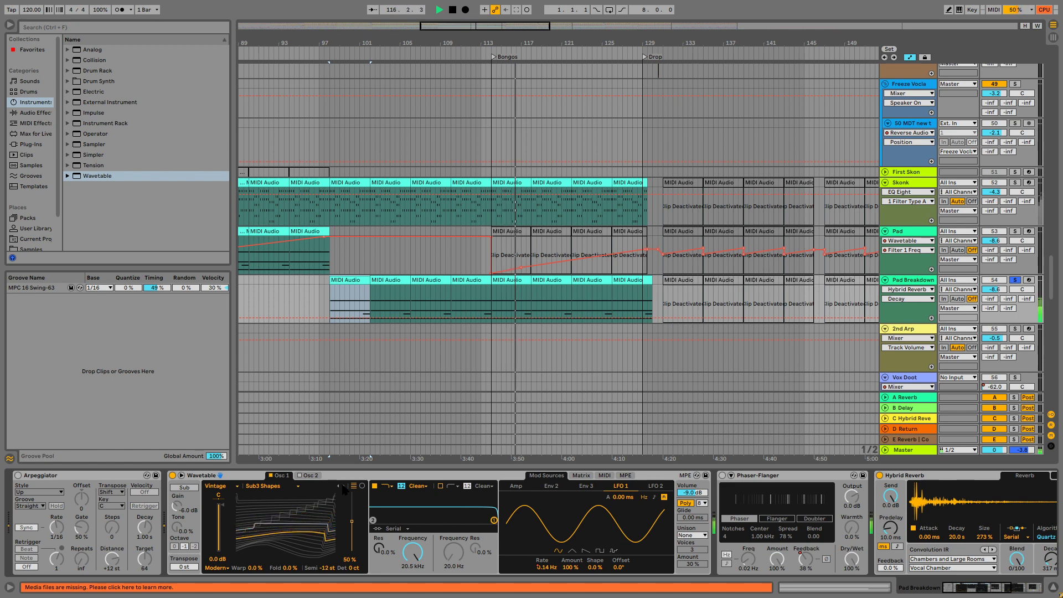
Return to bar 98, try Classic unison, and set the Wavetable's unison to Phase Sync with 2 voices and 0.0% amount.
left_click(332, 303)
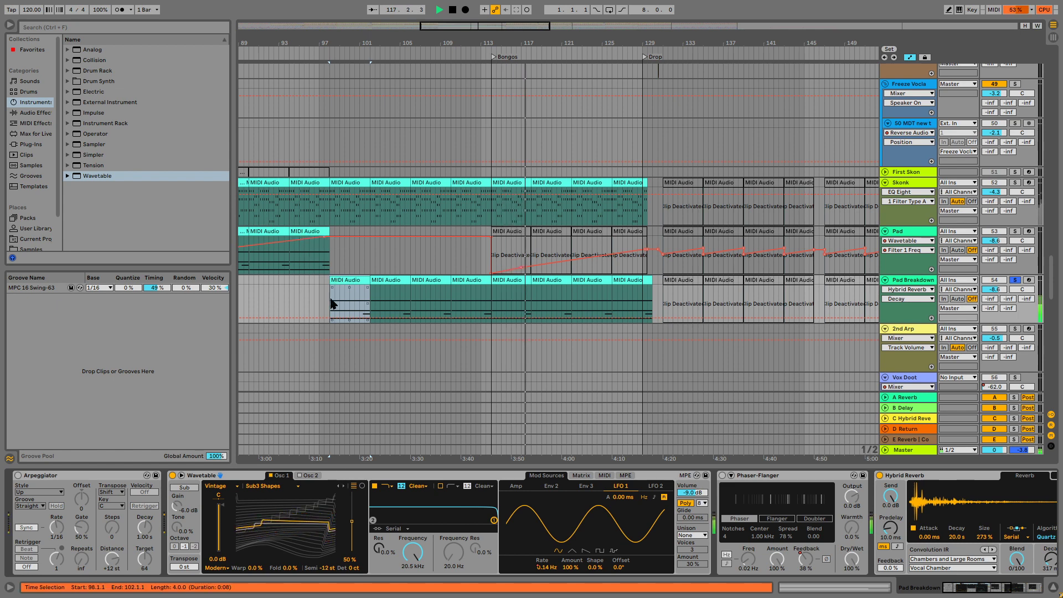
left_click(331, 305)
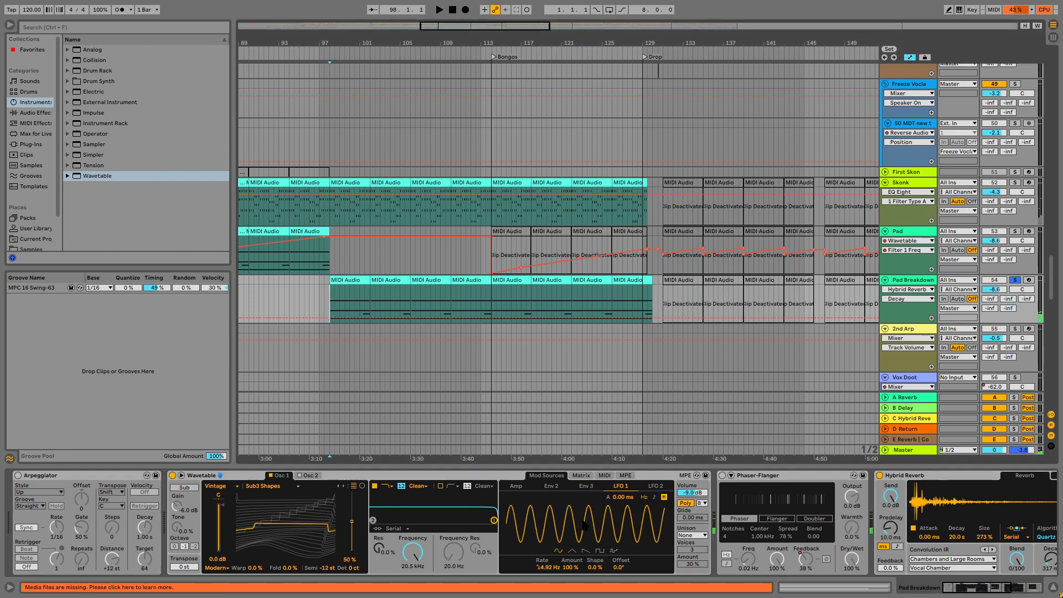
left_click(692, 535)
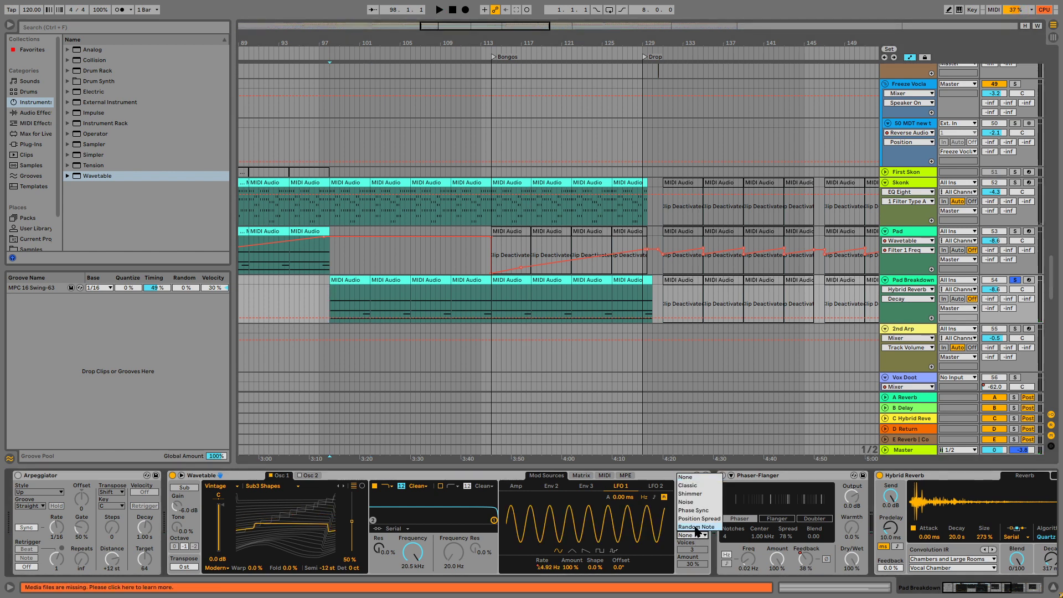
left_click(690, 485)
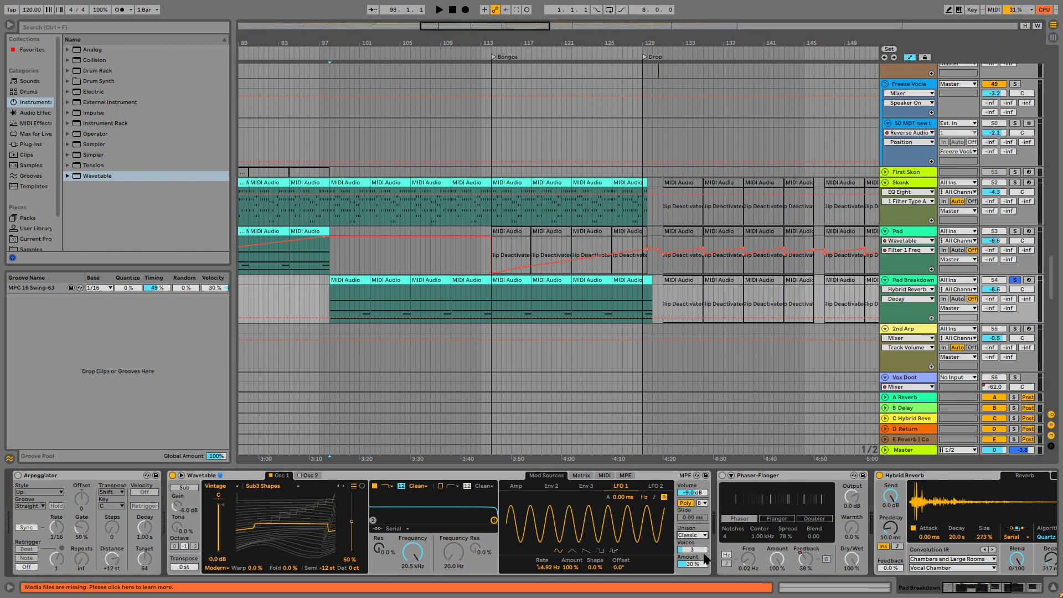
key("space")
mouse_move(689, 563)
left_mouse_down()
mouse_move(689, 577)
mouse_move(687, 554)
left_mouse_up()
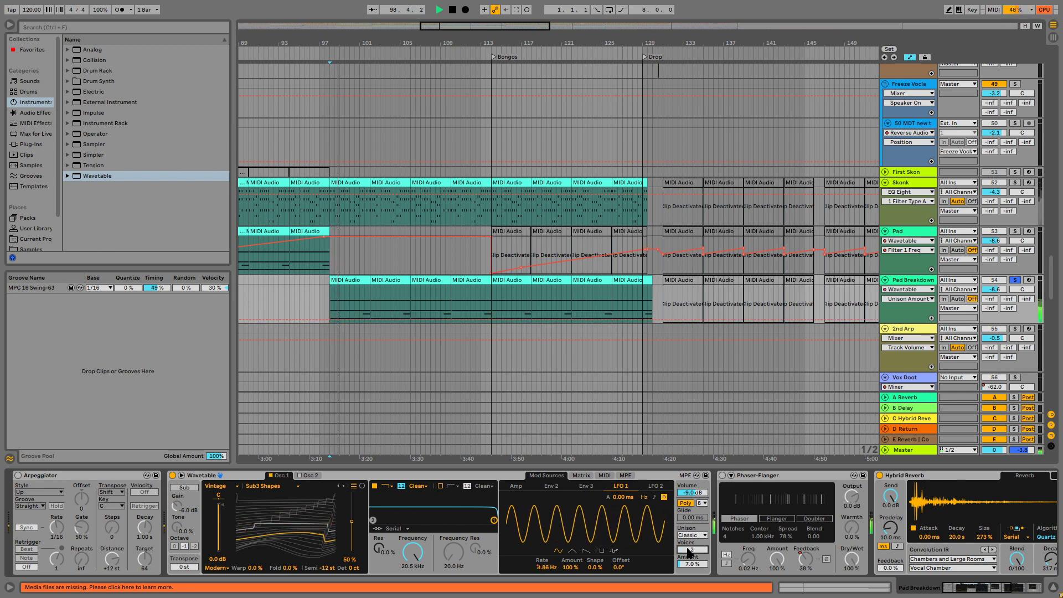
left_click(692, 535)
left_click(692, 522)
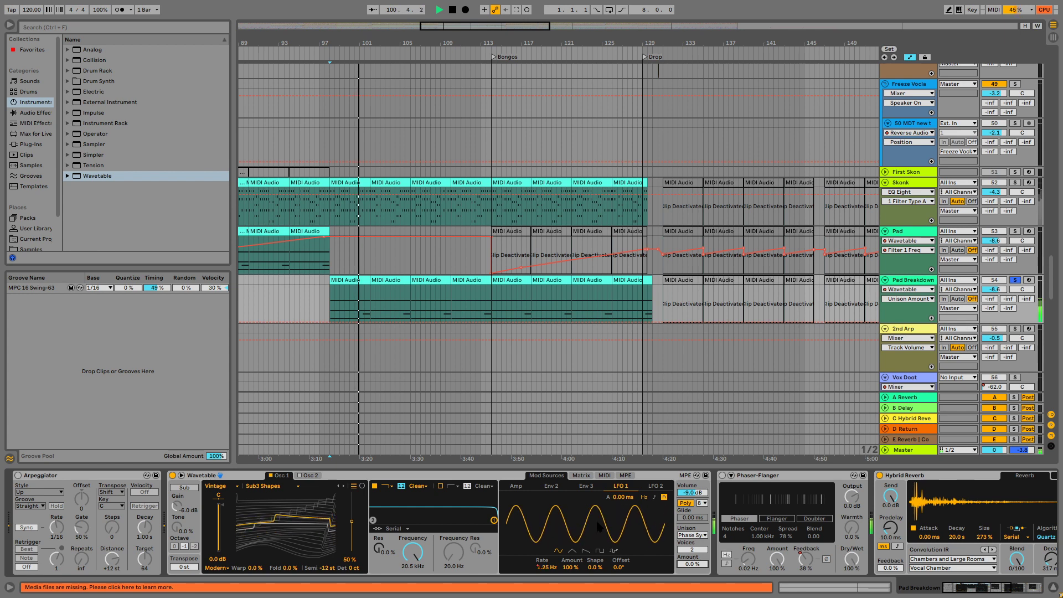
Unsolo the Pad Breakdown track, play the full mix from just before bar 98 and set the track volume to -4.9 dB.
left_click(1014, 279)
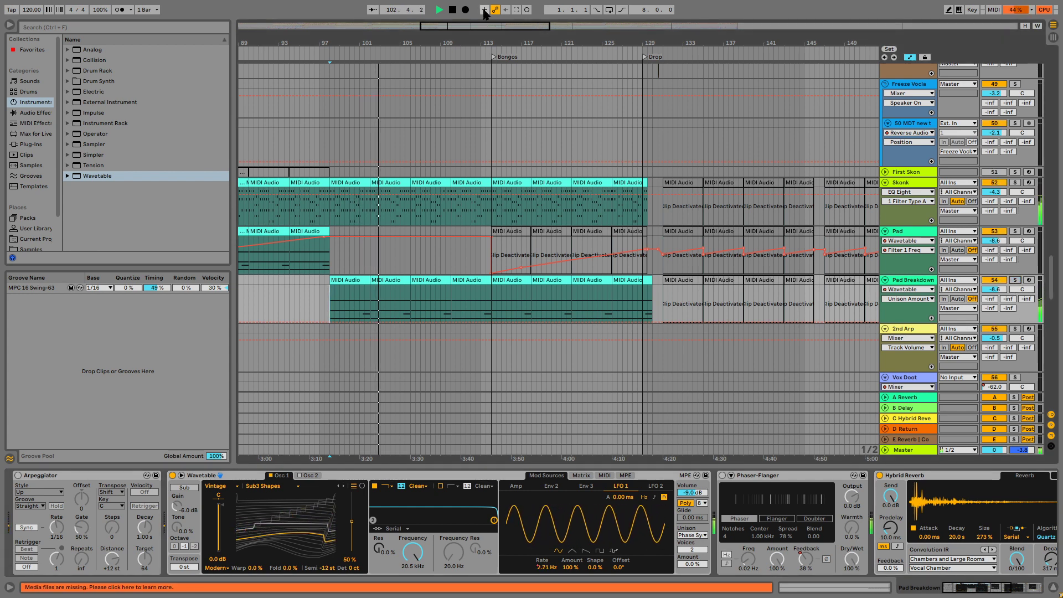
left_click(314, 286)
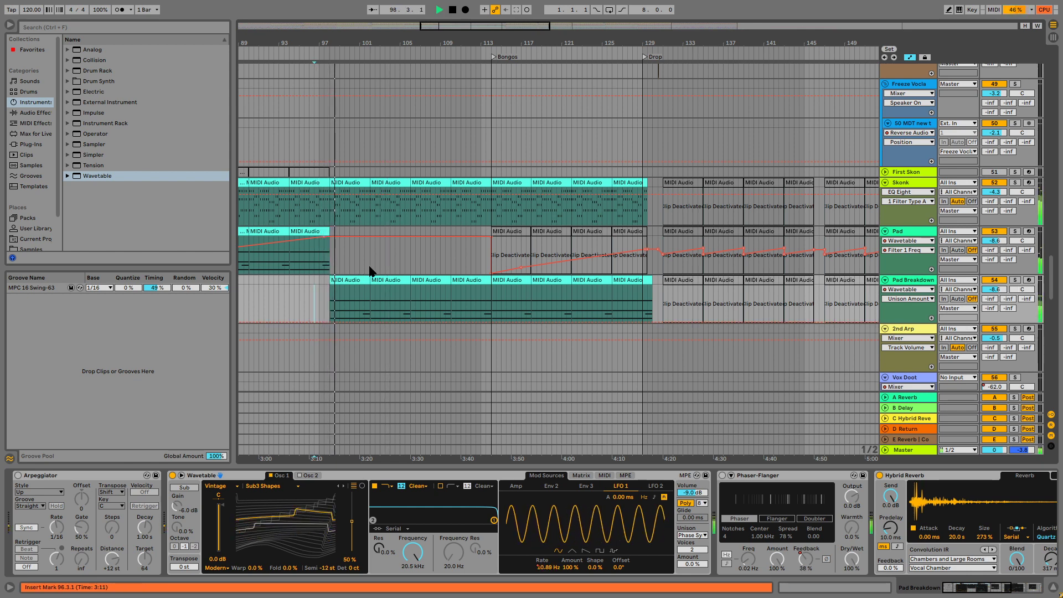
left_click_drag(999, 290, 999, 285)
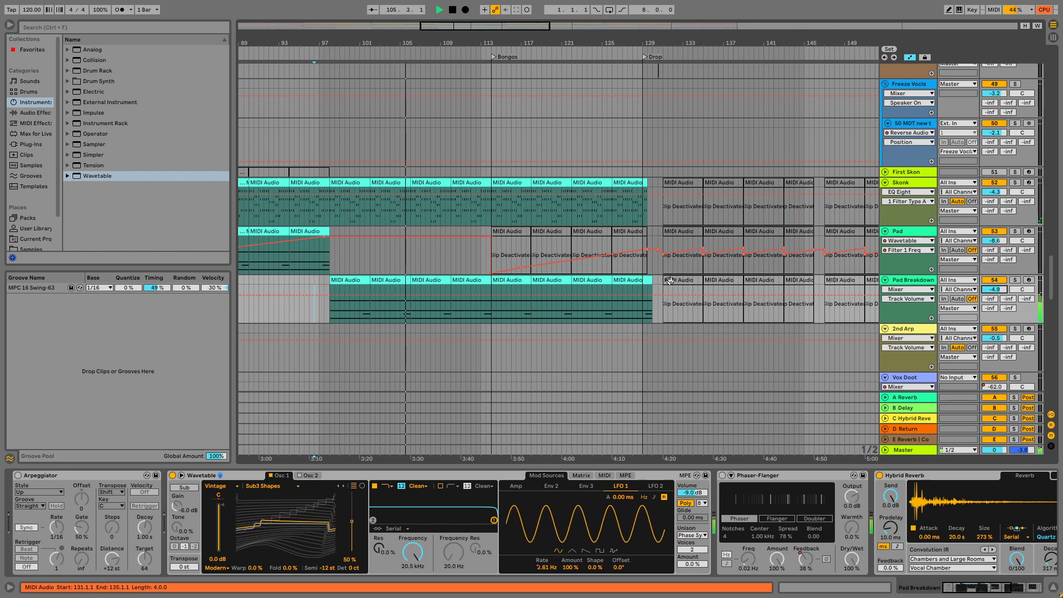
Stop playback, delete the Pad Breakdown clips from bar 98 to 130, and insert an empty MIDI clip from bar 98 to 114.
key("space")
left_click(633, 281)
left_click(357, 281, "shift")
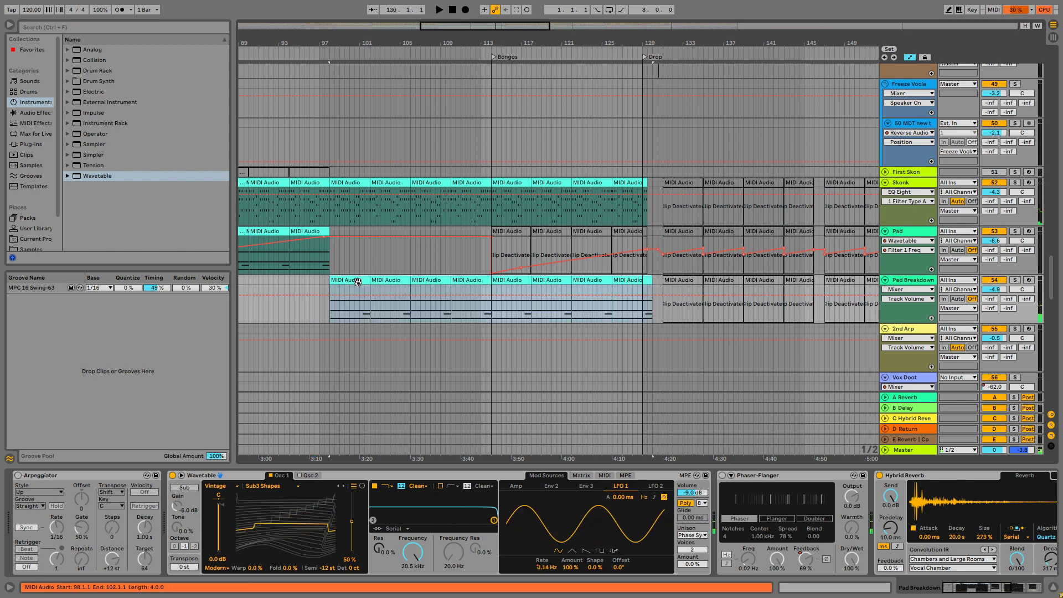
key("Delete")
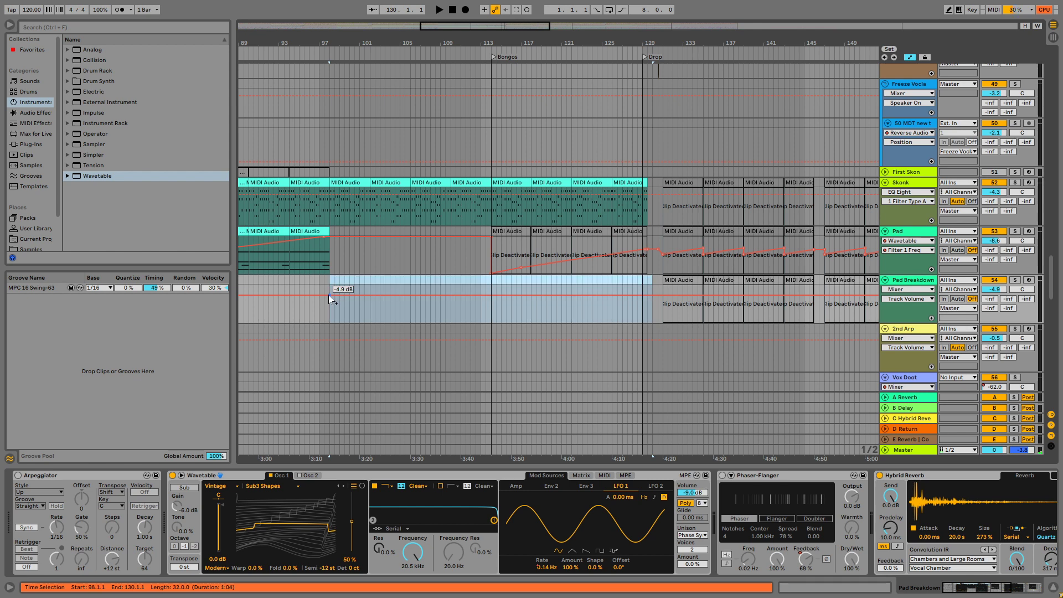
left_click_drag(332, 281, 449, 296)
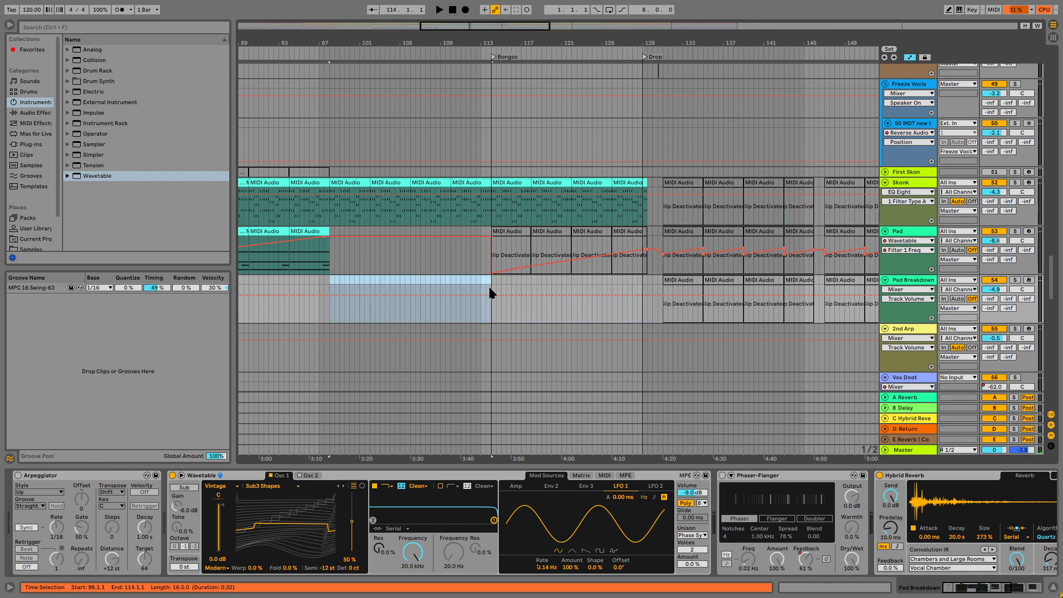
key("ctrl+shift+m")
Add a G3 note at the start of the new clip and lengthen it to fill all 16 bars.
double_click(272, 485)
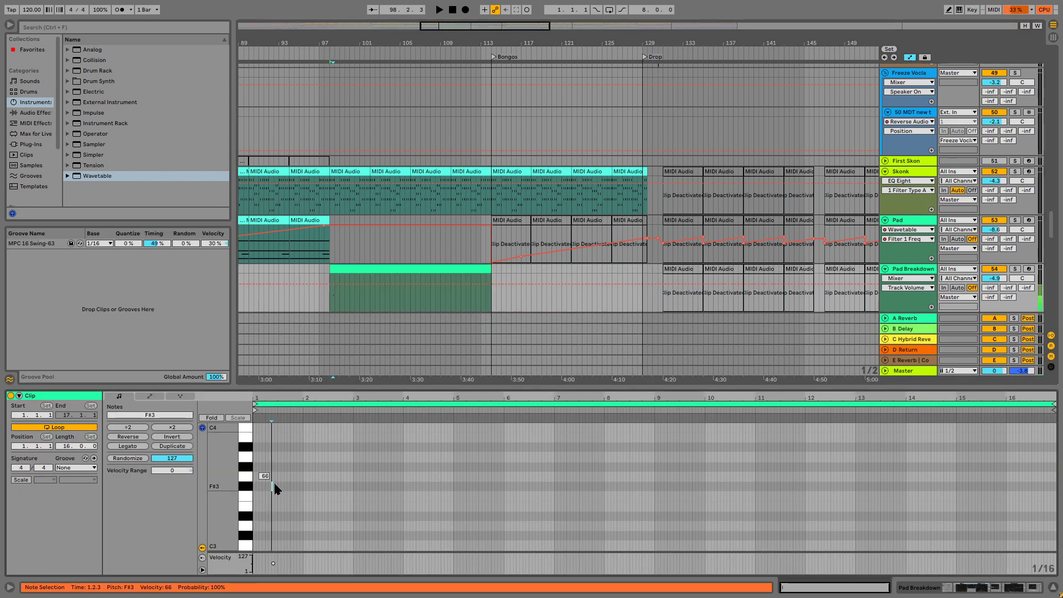
key("Left")
key("Left")
key("Left")
key("Left")
key("Left")
key("Left")
key("Up")
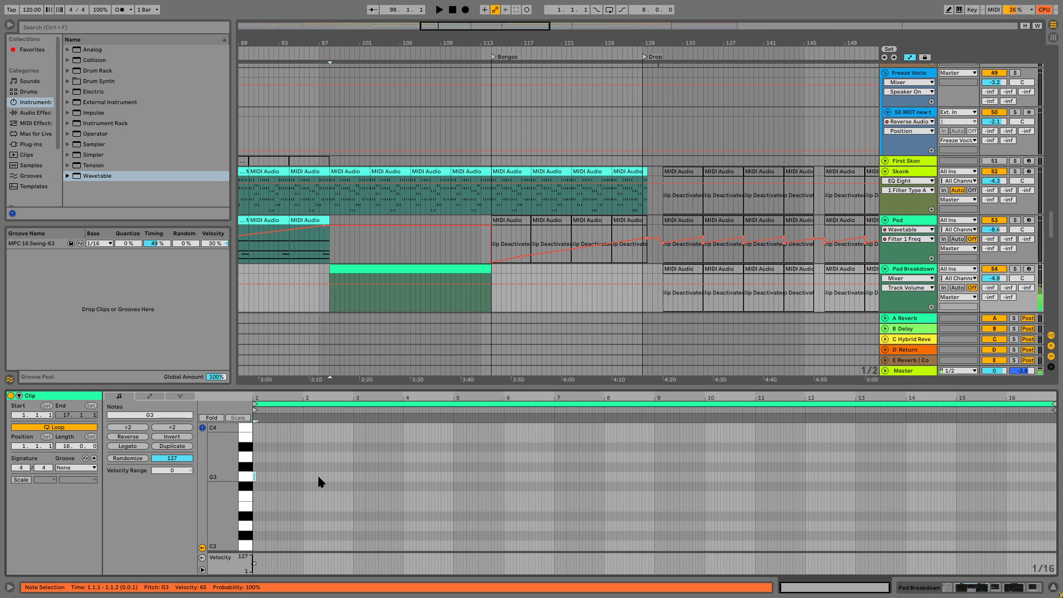
left_click_drag(255, 476, 1031, 476)
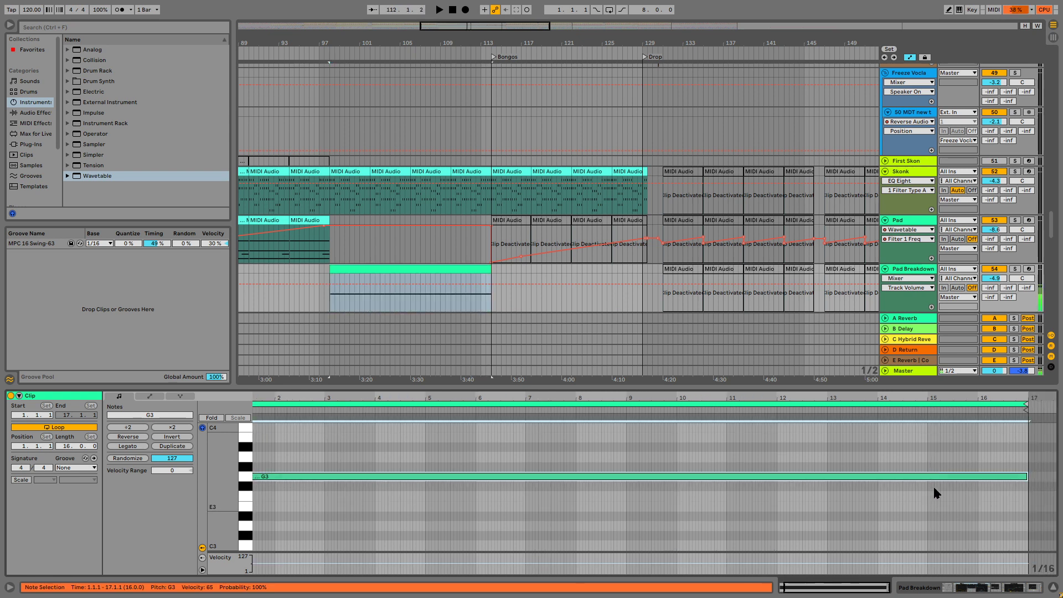
Transpose the sustained note down to G1 and play the breakdown from bar 98.
key("shift+Down")
key("shift+Down")
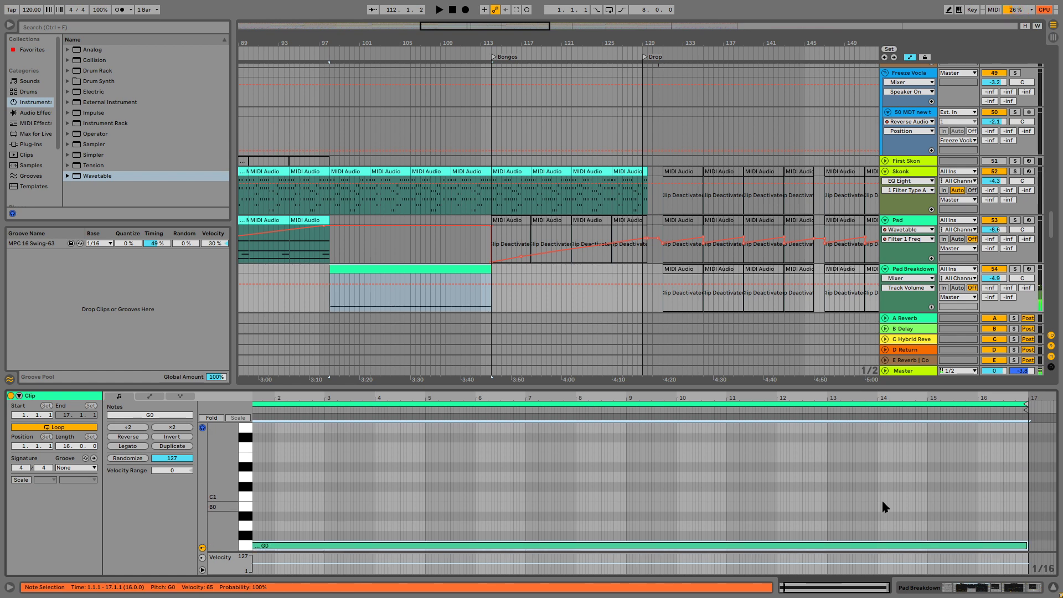
key("shift+Up")
key("space")
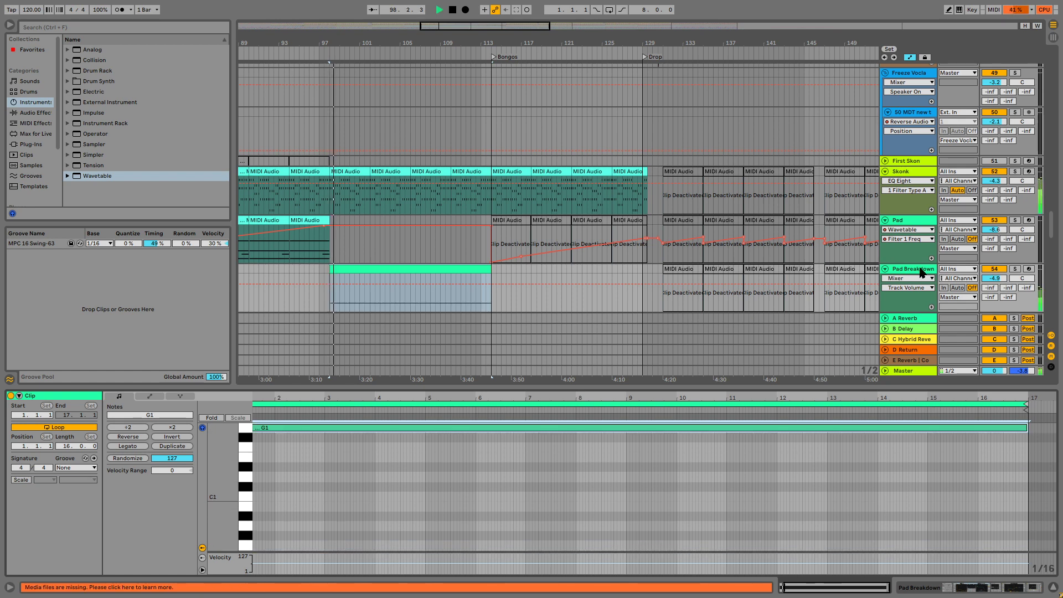
Delete the Auto Filter from the Pad Breakdown device chain and raise the track volume to 1.2 dB during playback.
key("shift+Tab")
scroll(744, 554, "right", 15)
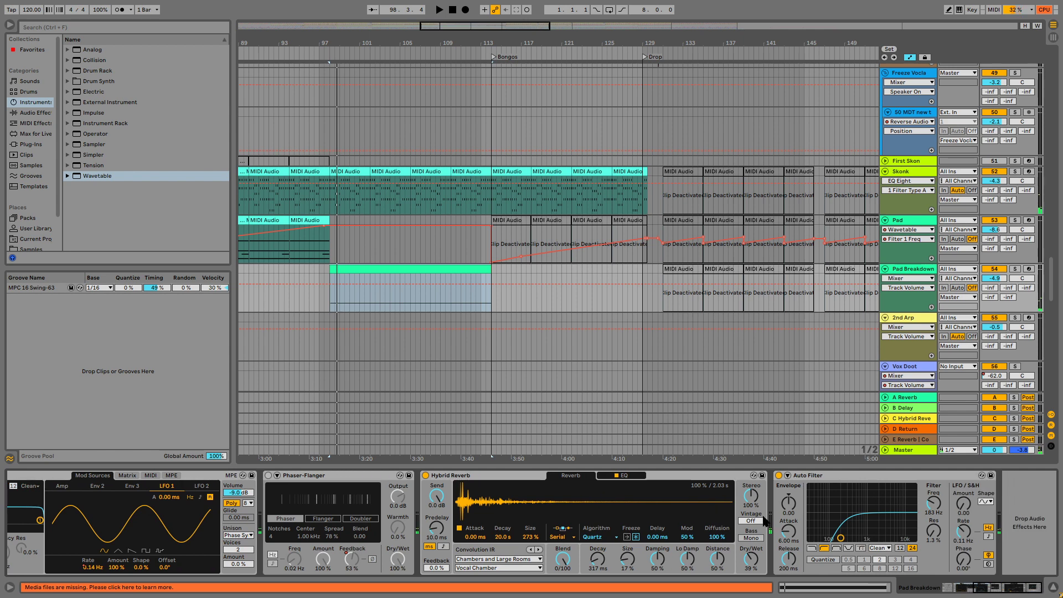
left_click(824, 477)
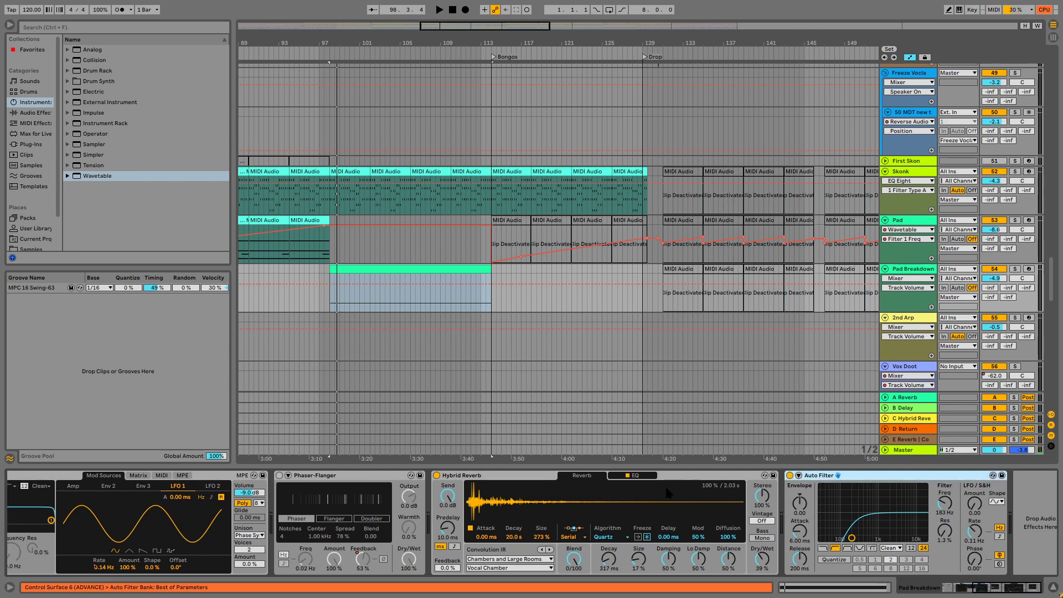
key("Delete")
key("space")
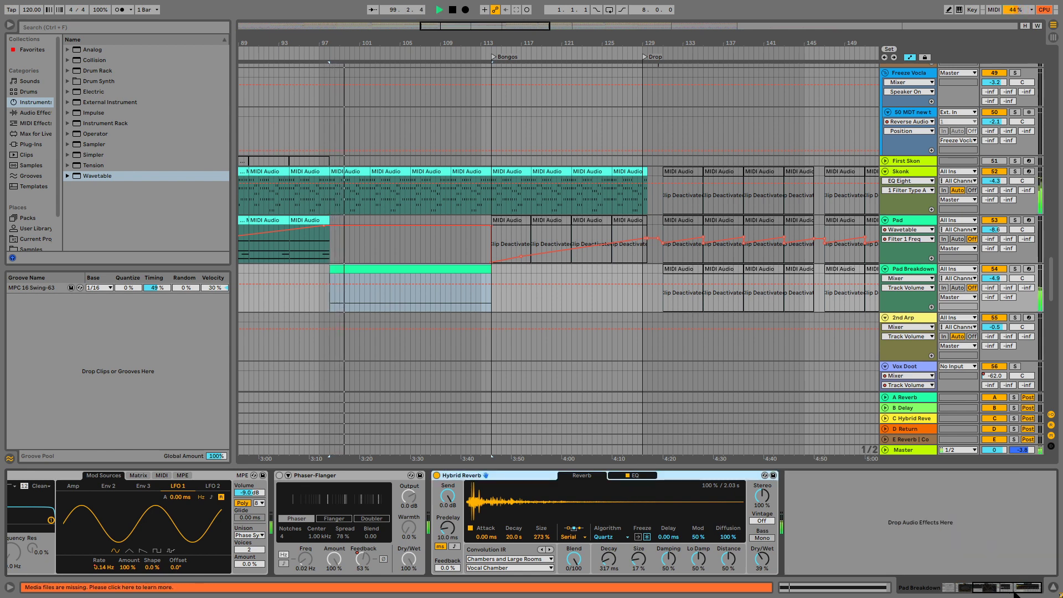
scroll(540, 508, "left", 15)
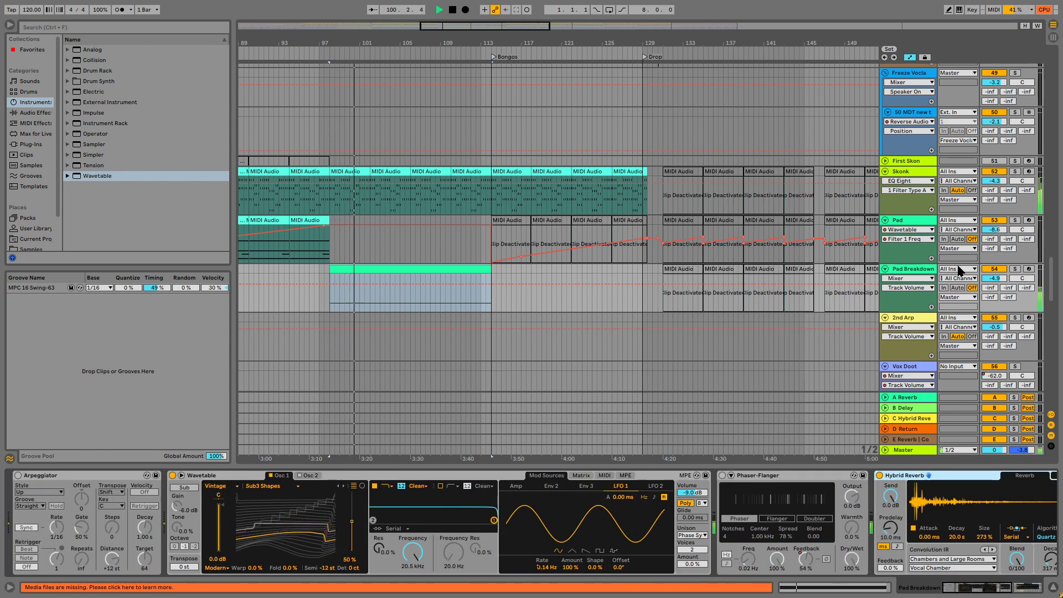
left_click_drag(996, 280, 997, 248)
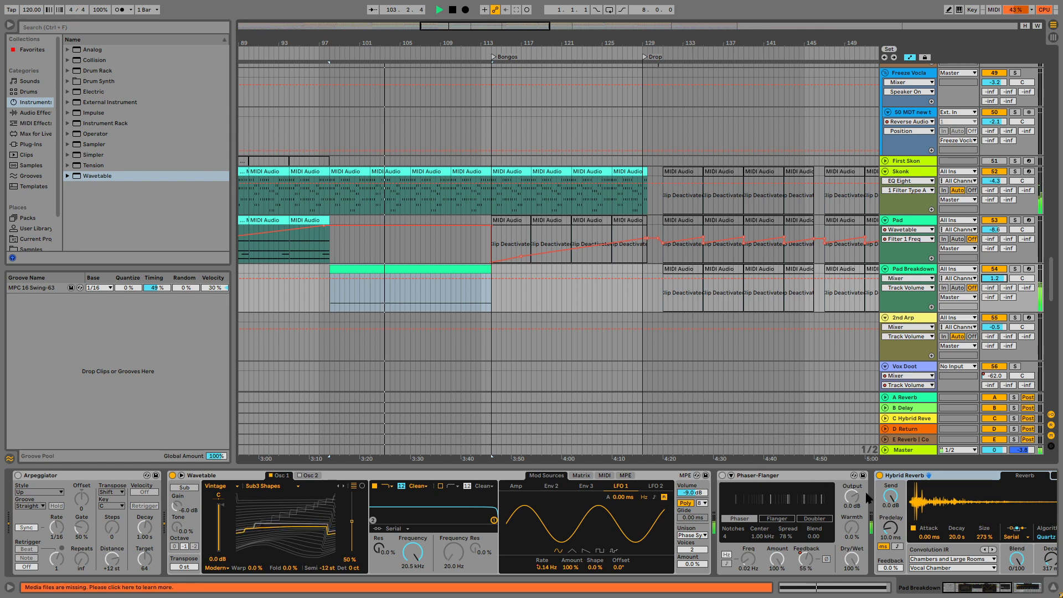
Delete the Phaser-Flanger from the Pad Breakdown chain and lower Wavetable's first filter frequency to 1.11 kHz.
left_click(805, 477)
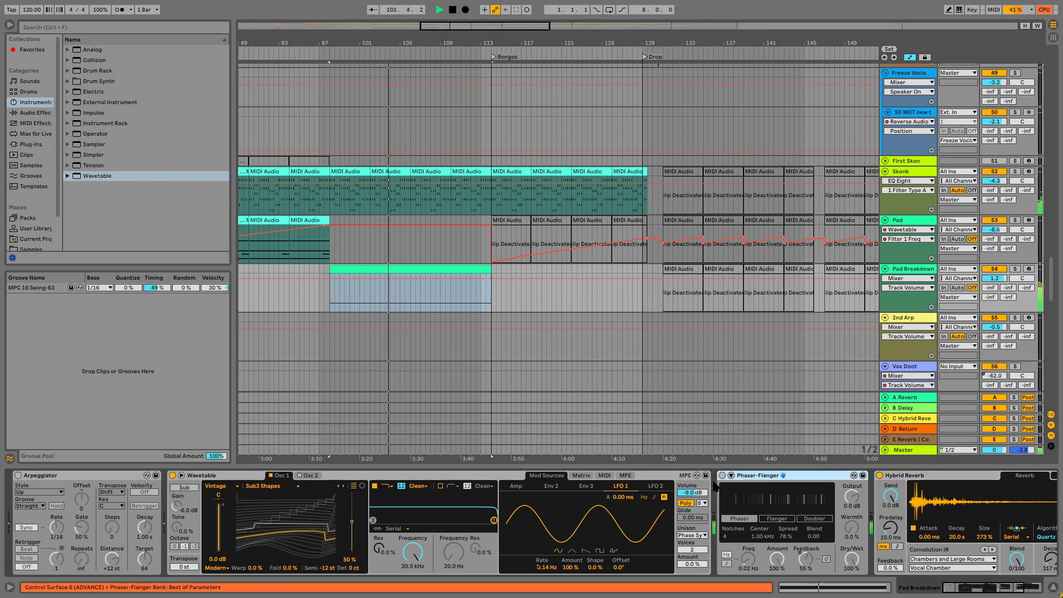
key("Delete")
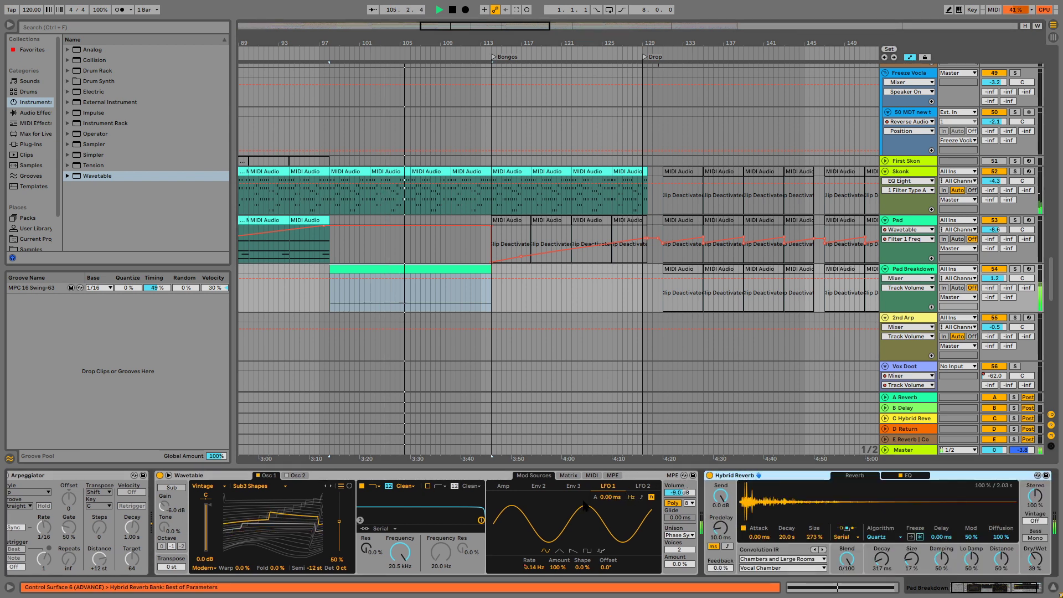
mouse_move(400, 553)
left_mouse_down()
mouse_move(400, 594)
mouse_move(400, 581)
left_mouse_up()
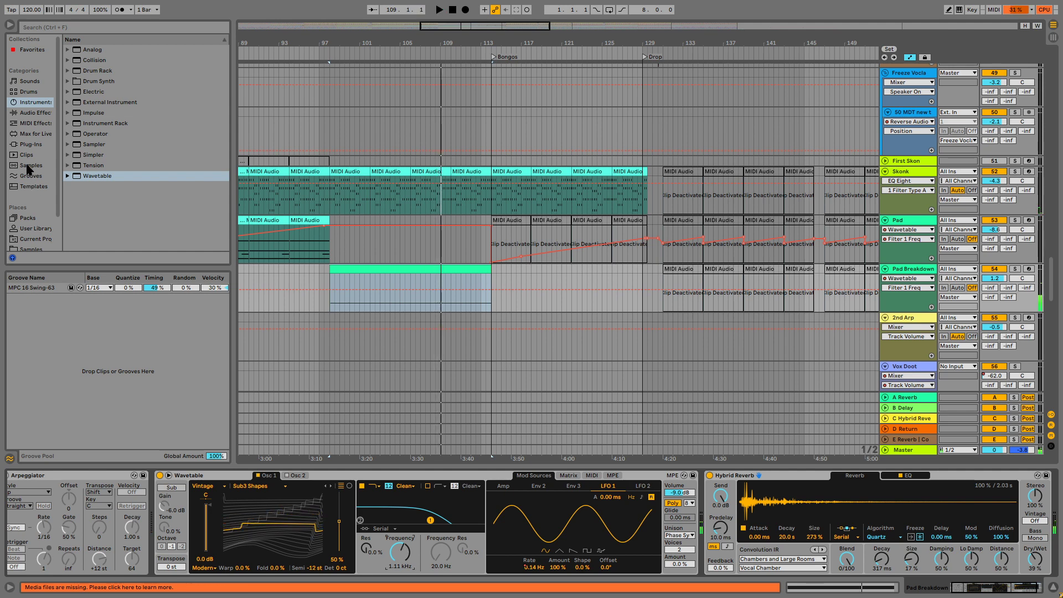
Replace Wavetable on Pad Breakdown with the u-he Diva VST3 instrument and audition the track soloed from bar 98.
left_click(23, 145)
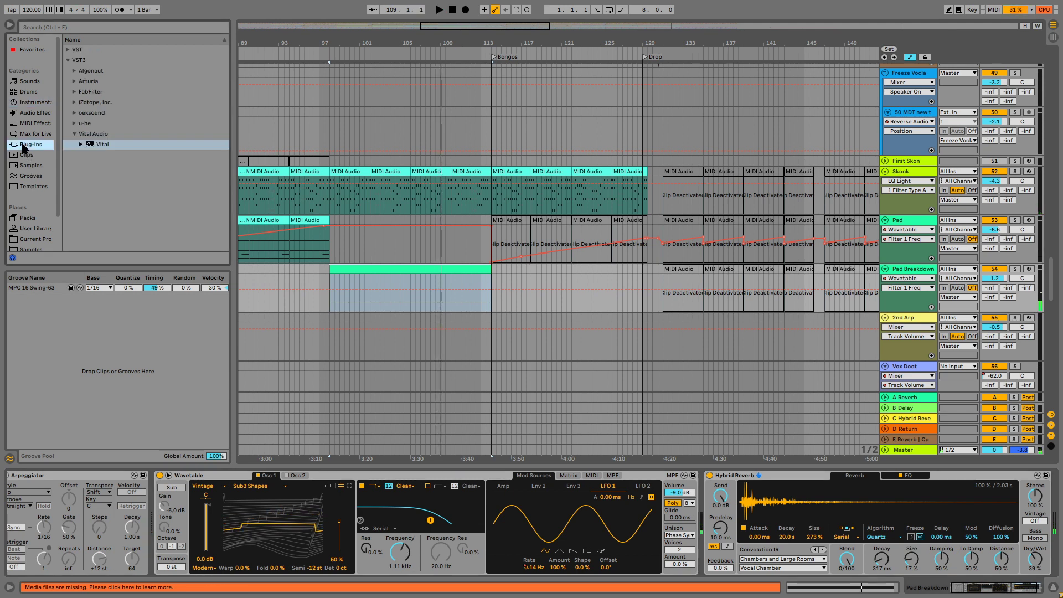
left_click(87, 124)
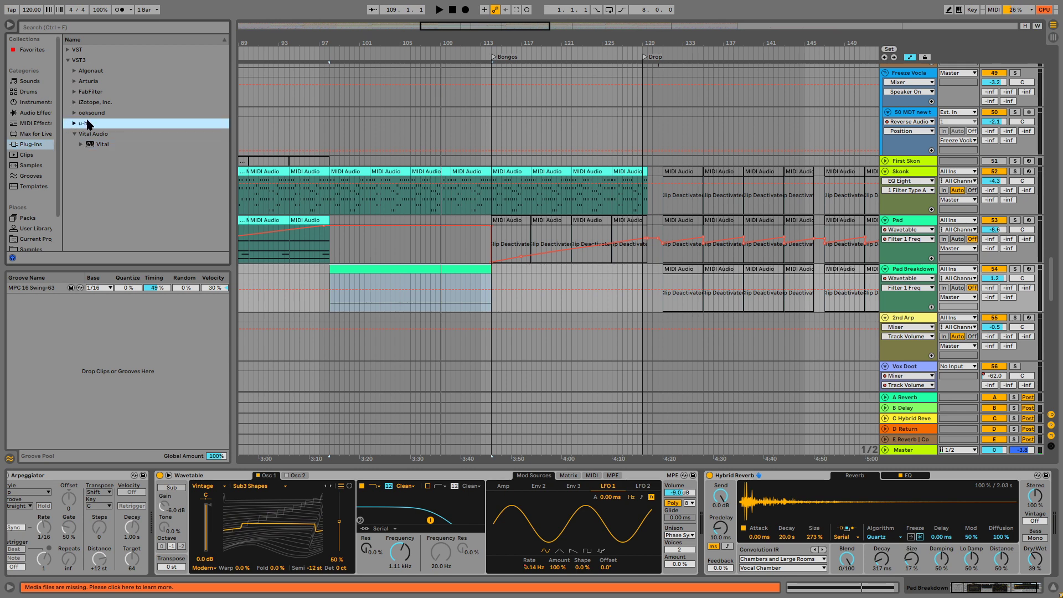
left_click_drag(93, 137, 103, 138)
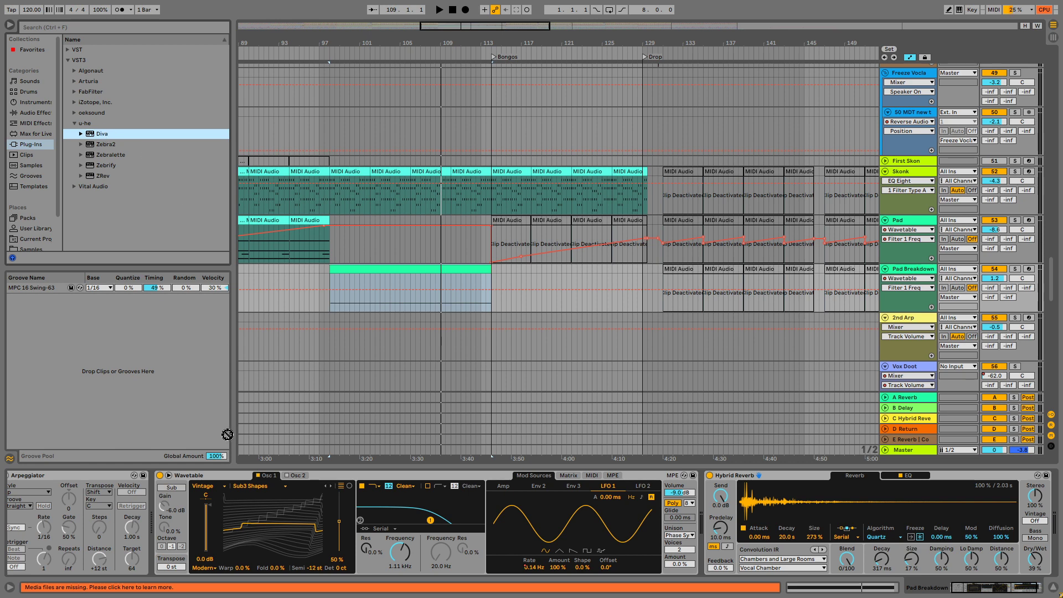
left_click_drag(227, 434, 203, 481)
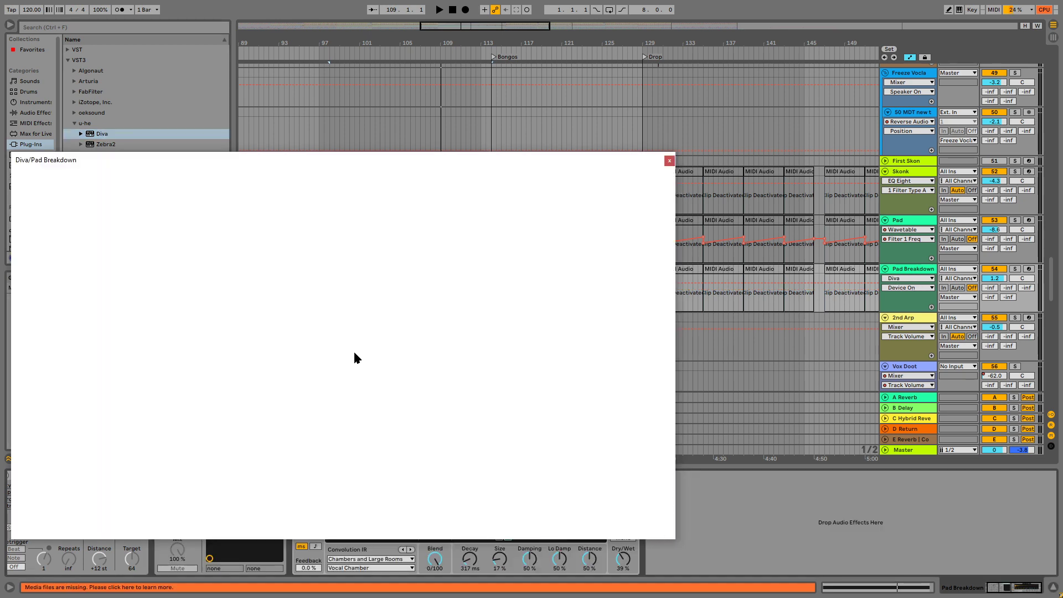
key("space")
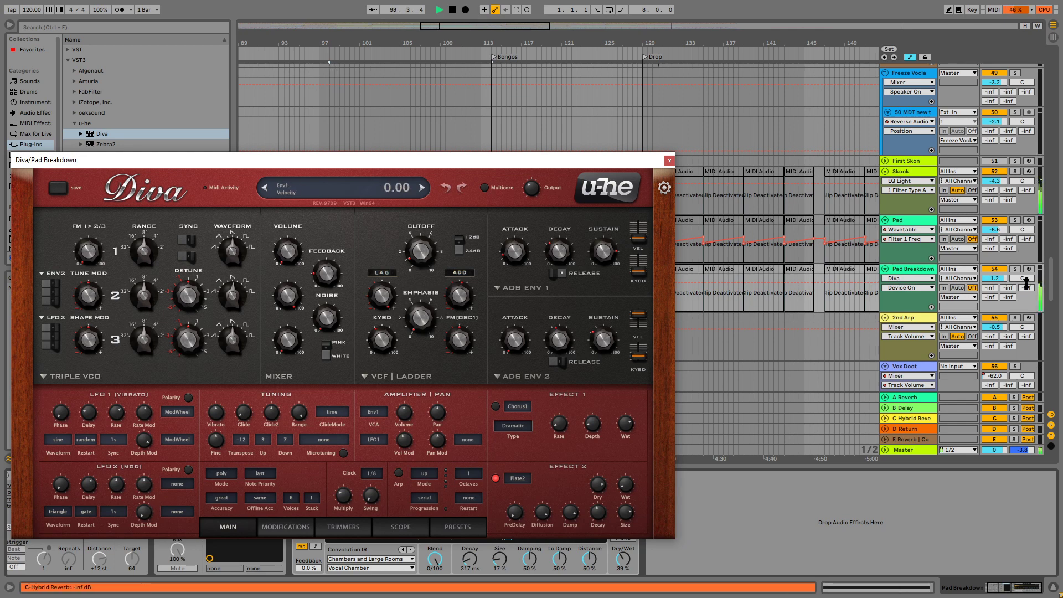
left_click(1014, 269)
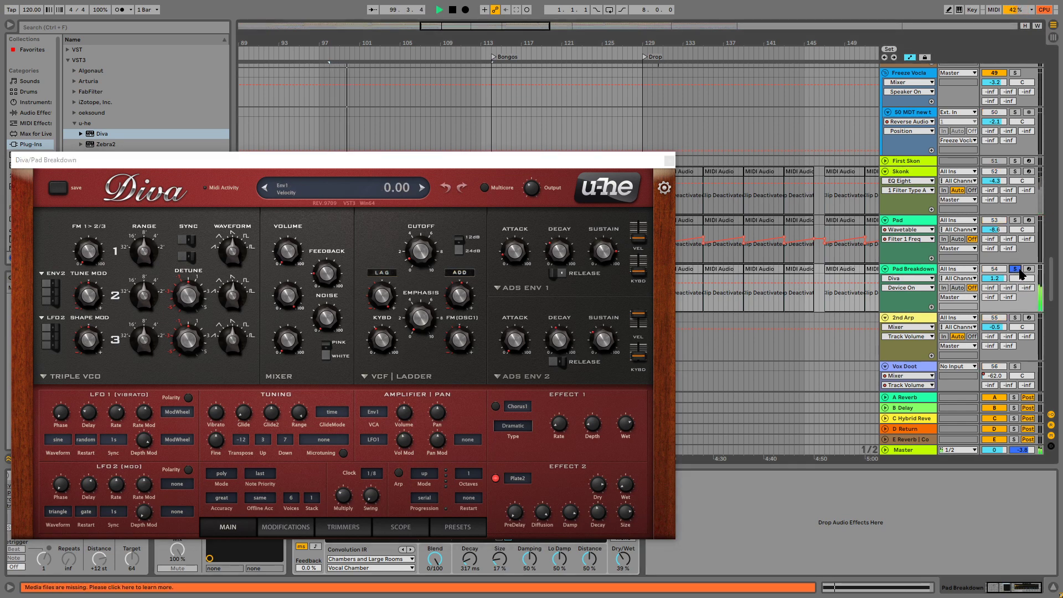
Add Diva's filter cutoff frequency to its configurable device parameters and close the plug-in window.
left_click_drag(641, 160, 744, 9)
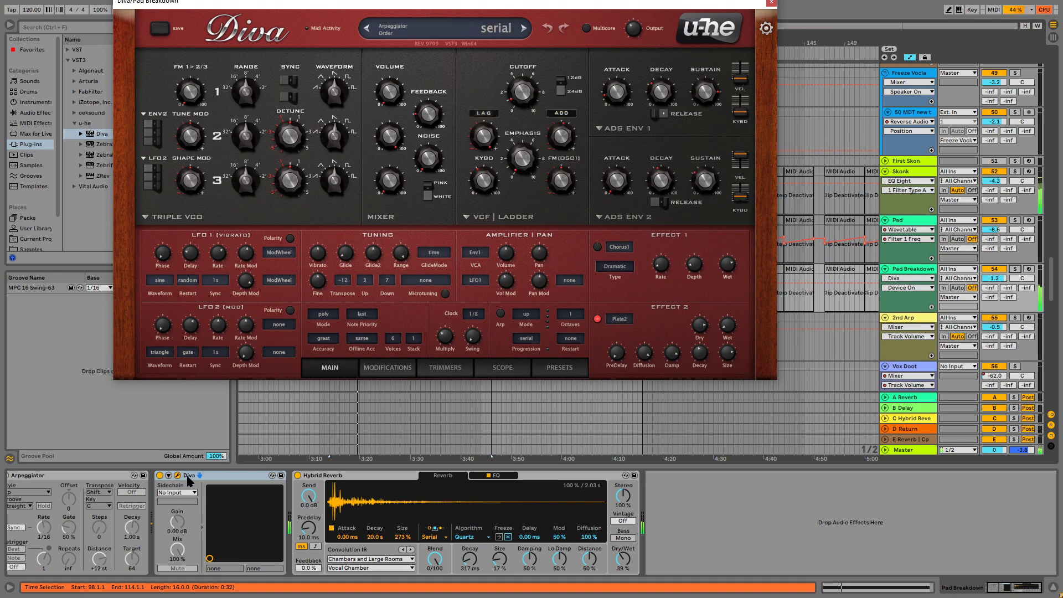
left_click(169, 476)
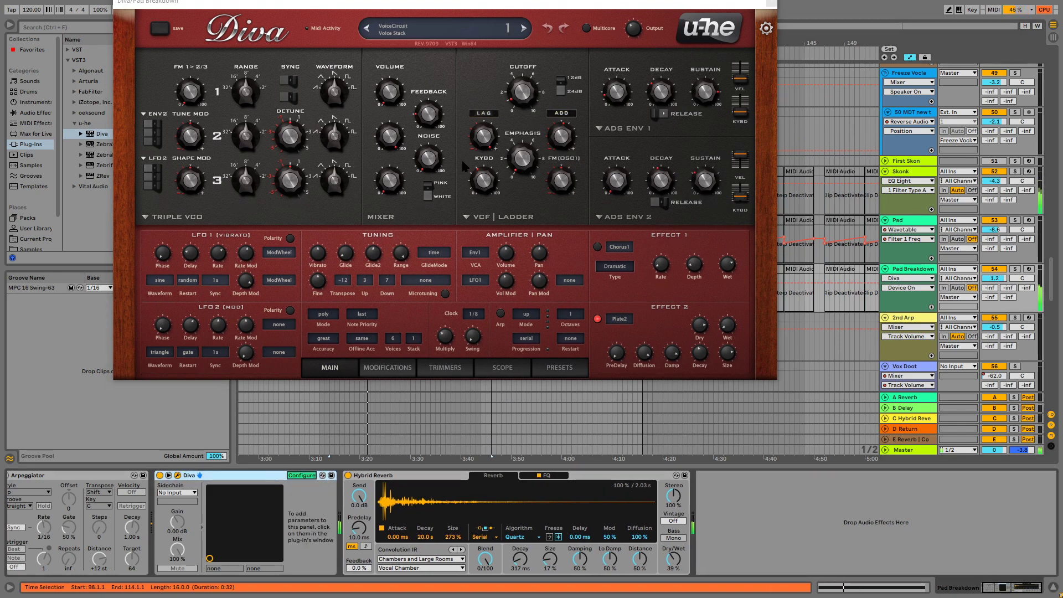
left_click(523, 92)
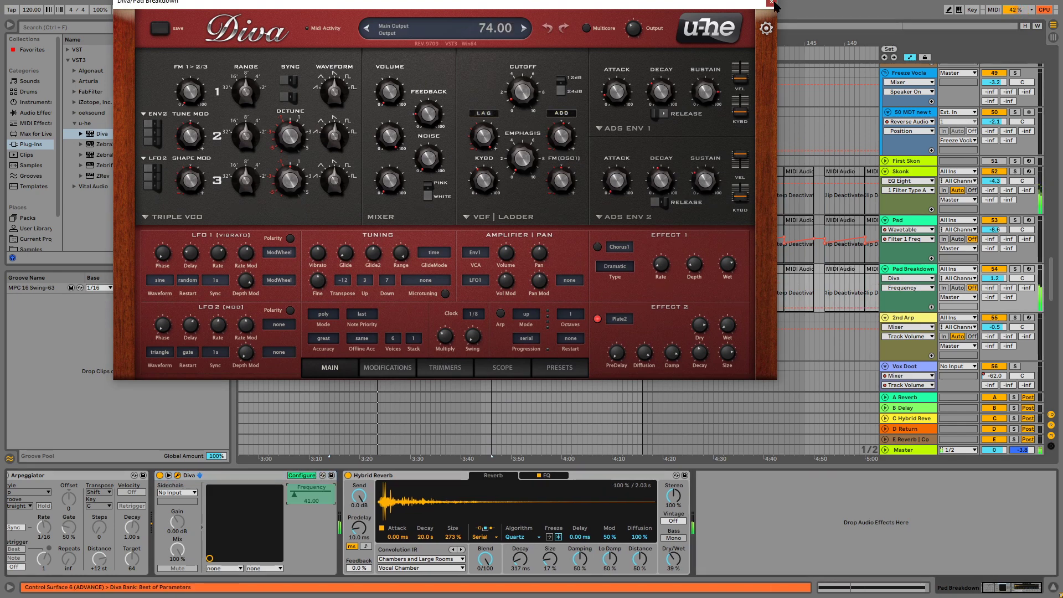
left_click(771, 3)
left_click(301, 475)
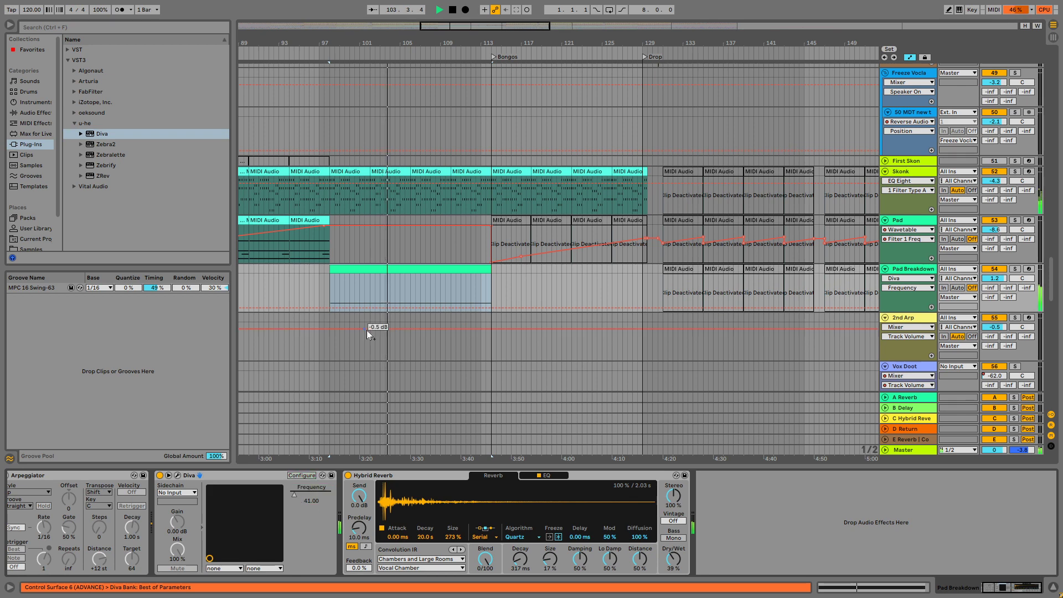
Draw Diva Frequency automation on Pad Breakdown with three rising and falling peaks between about bars 100 and 113.
left_click(355, 308)
left_click_drag(391, 307, 450, 302)
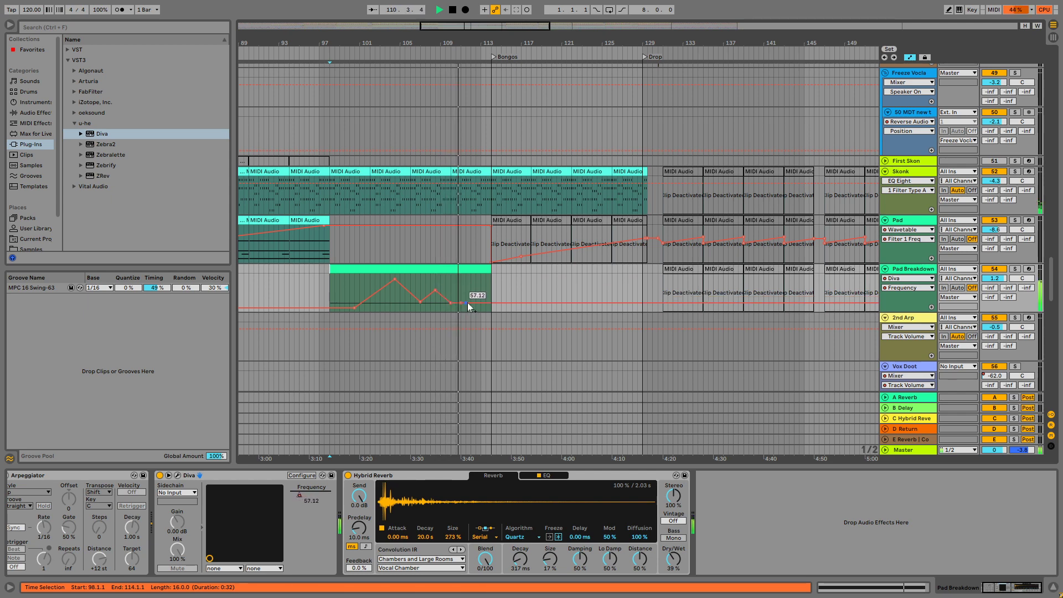
mouse_move(466, 304)
left_mouse_down()
mouse_move(477, 290)
mouse_move(480, 301)
left_mouse_up()
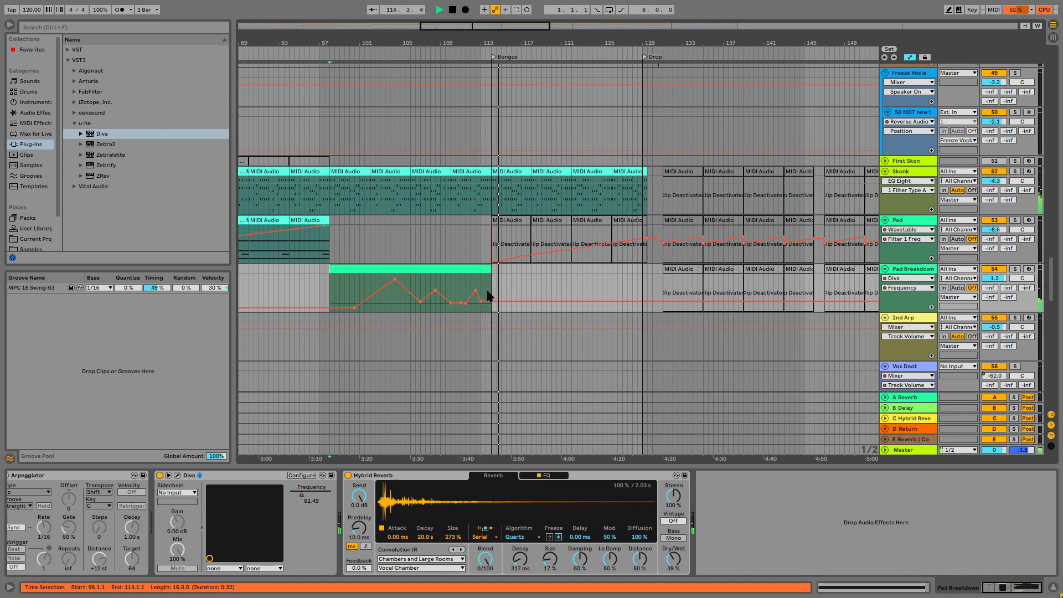
key("space")
Open the Pad Breakdown clip's notes, try the sustained note at G0, and return it to G1 for playback.
left_click(381, 269)
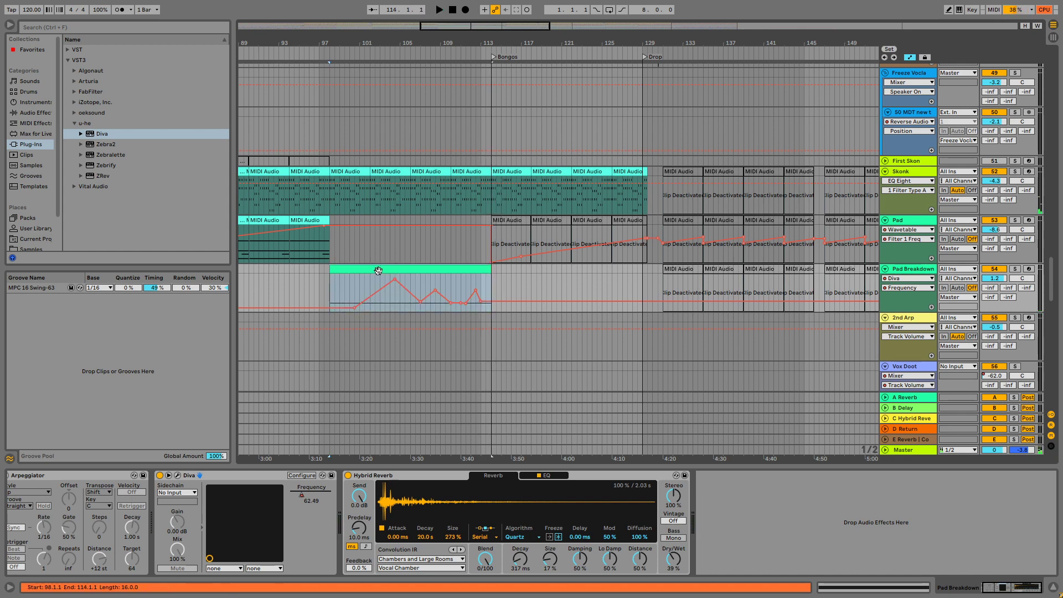
double_click(369, 269)
left_click(155, 399)
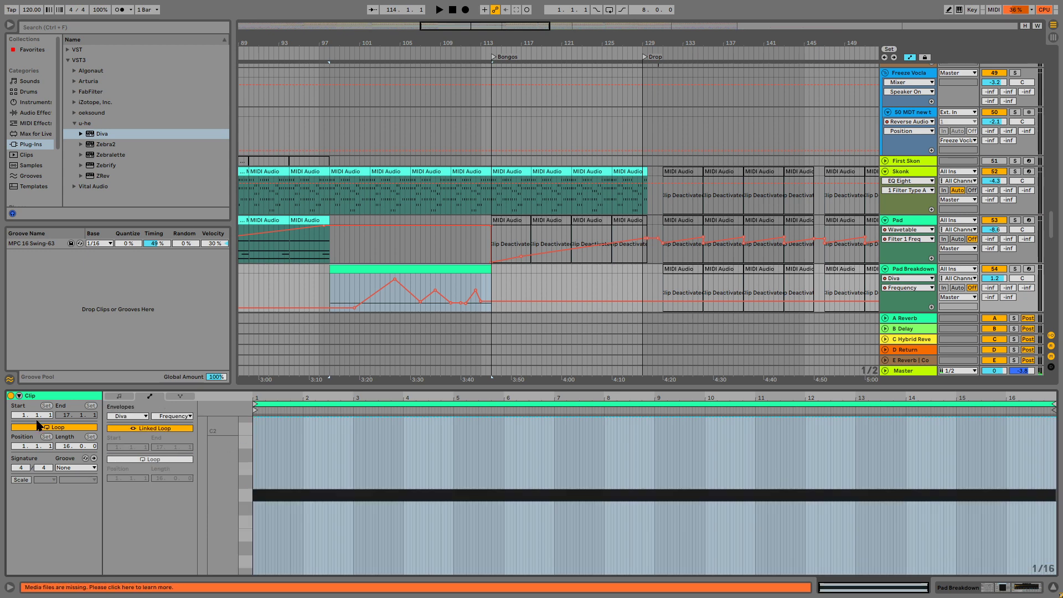
left_click(118, 396)
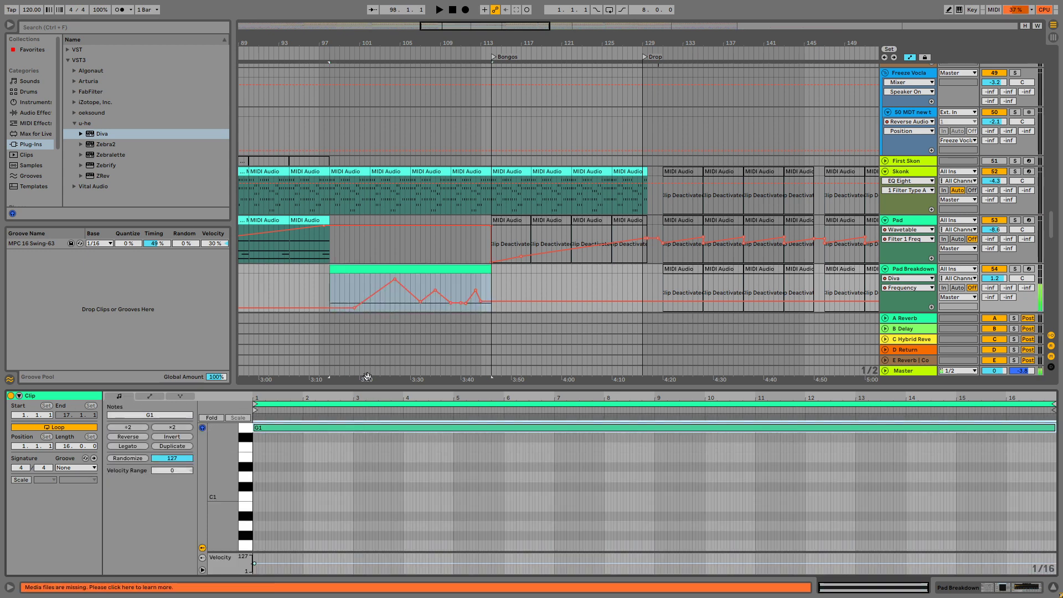
key("shift+Down")
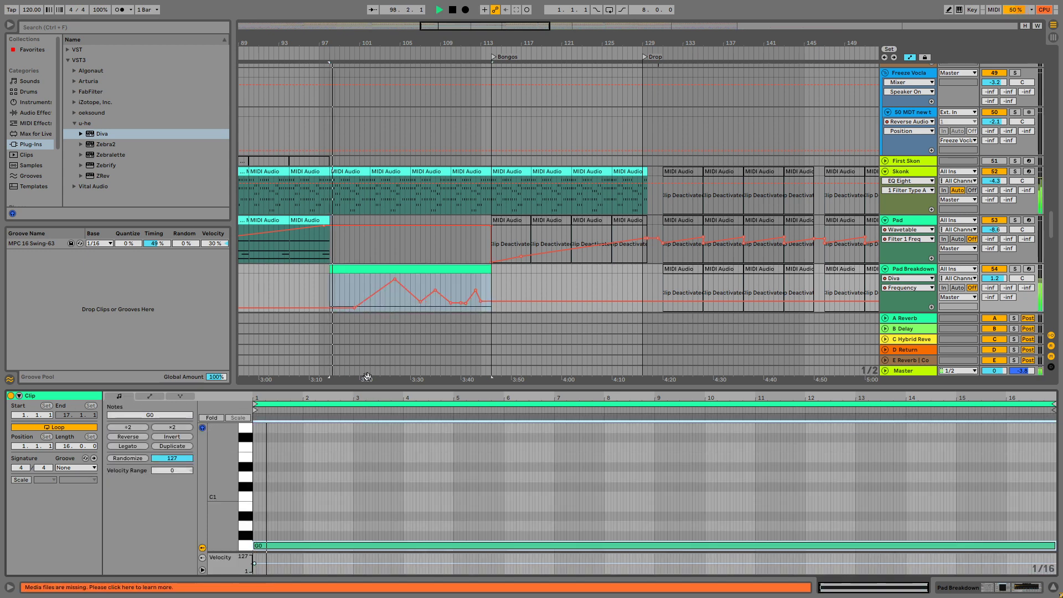
key("space")
key("shift+Up")
key("space")
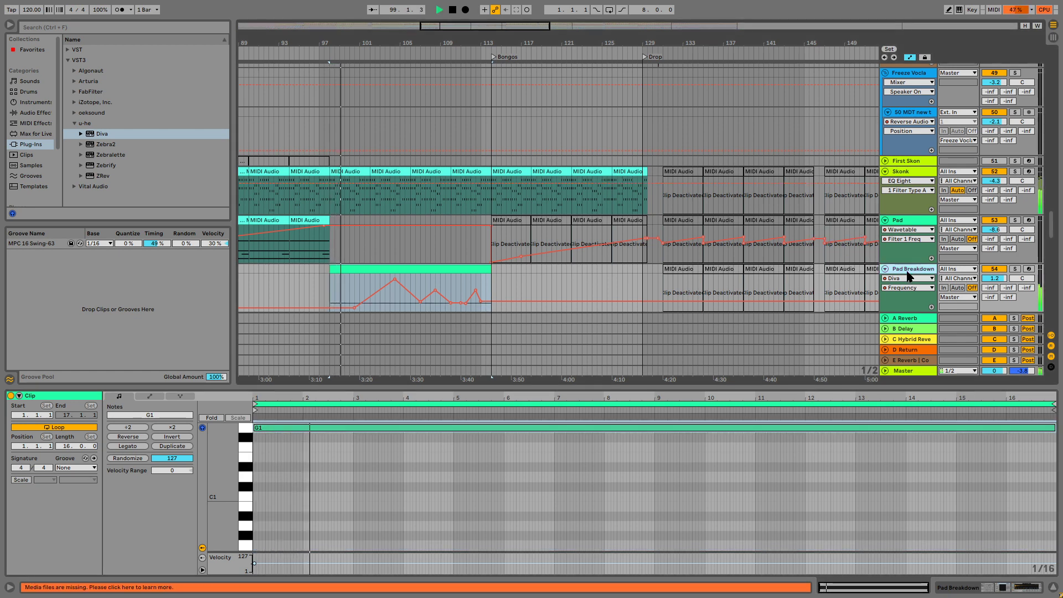
Reshape the early Diva Frequency automation with a peak near bar 102 and a dip near bar 103.
key("shift+Tab")
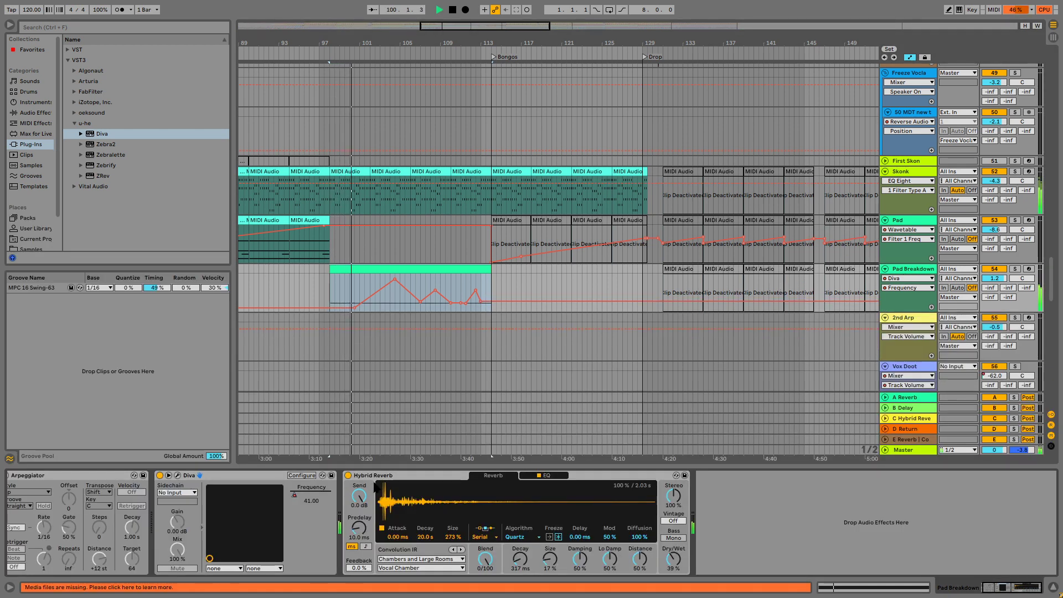
left_click(363, 301)
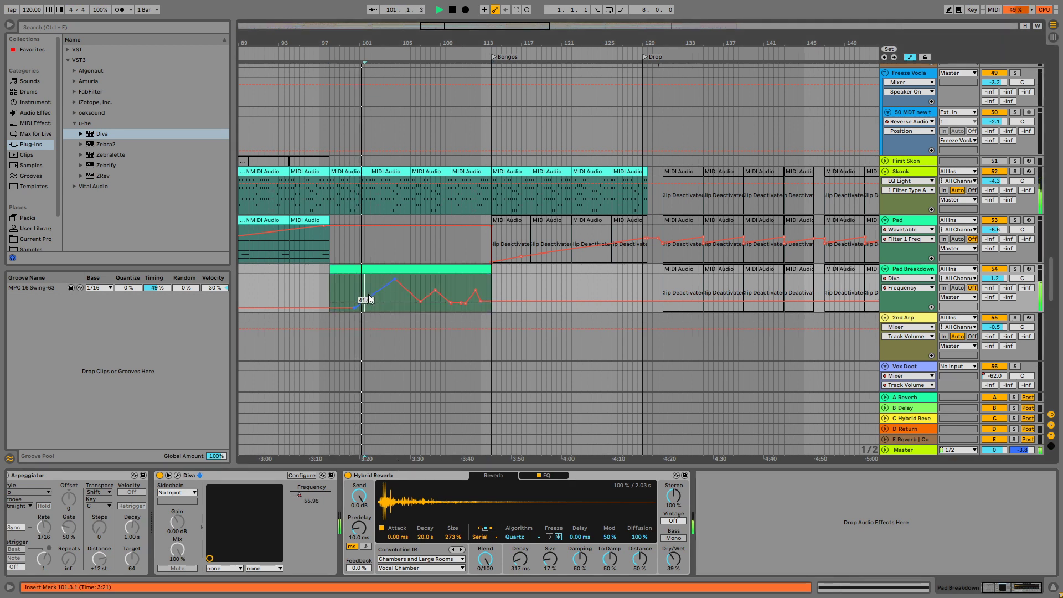
left_click_drag(369, 295, 421, 302)
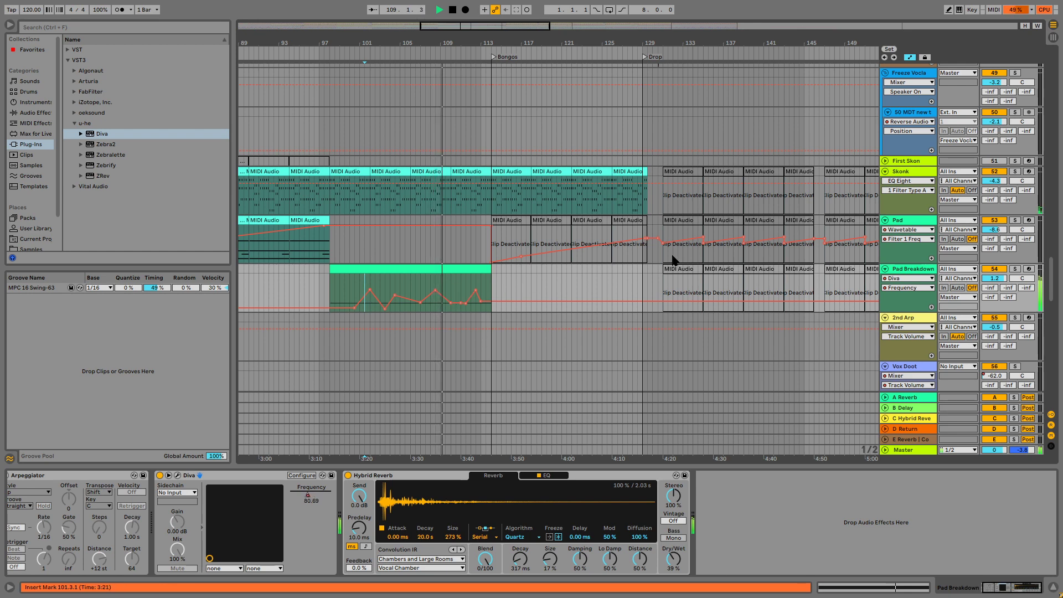
Set the Pad Breakdown track volume to -3.2 dB and return the playback position to the clip's start at bar 98.
left_click(995, 278)
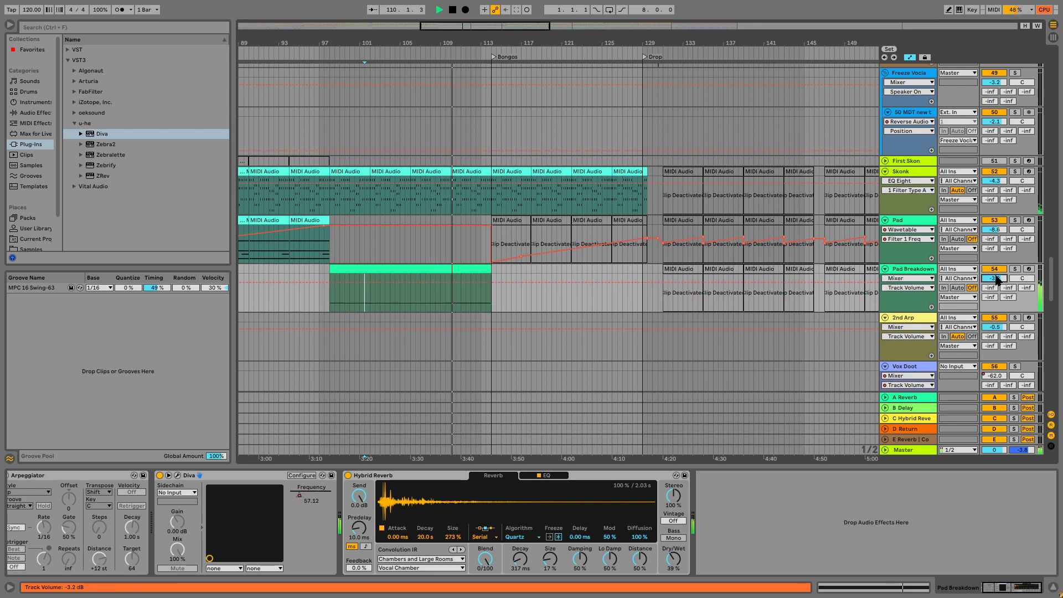
left_click(331, 293)
key("space")
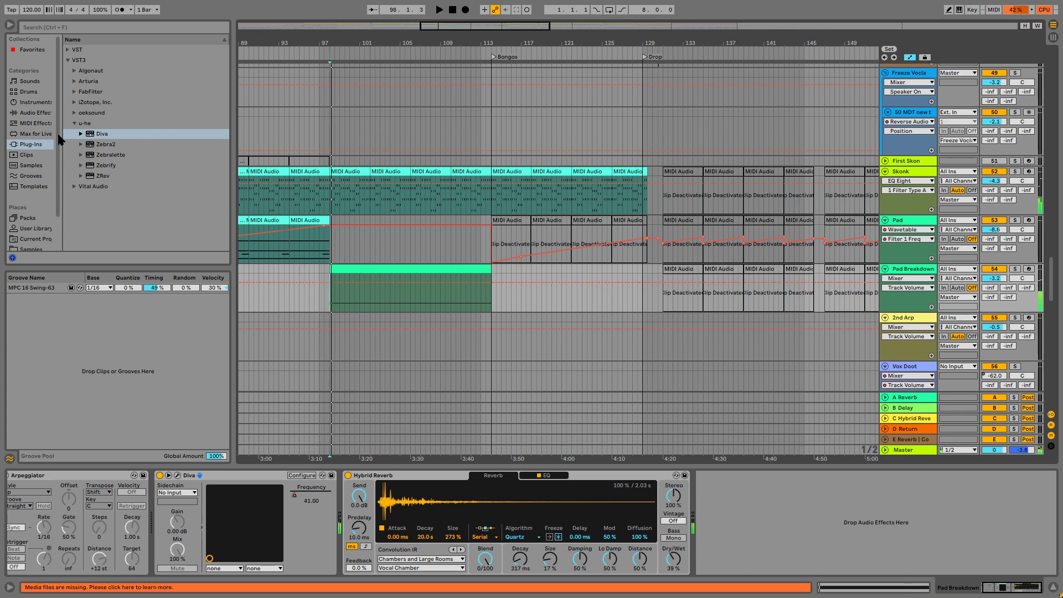
Add a Phaser-Flanger audio effect after the Hybrid Reverb on the Pad Breakdown track.
left_click(35, 113)
scroll(145, 148, "down", 5)
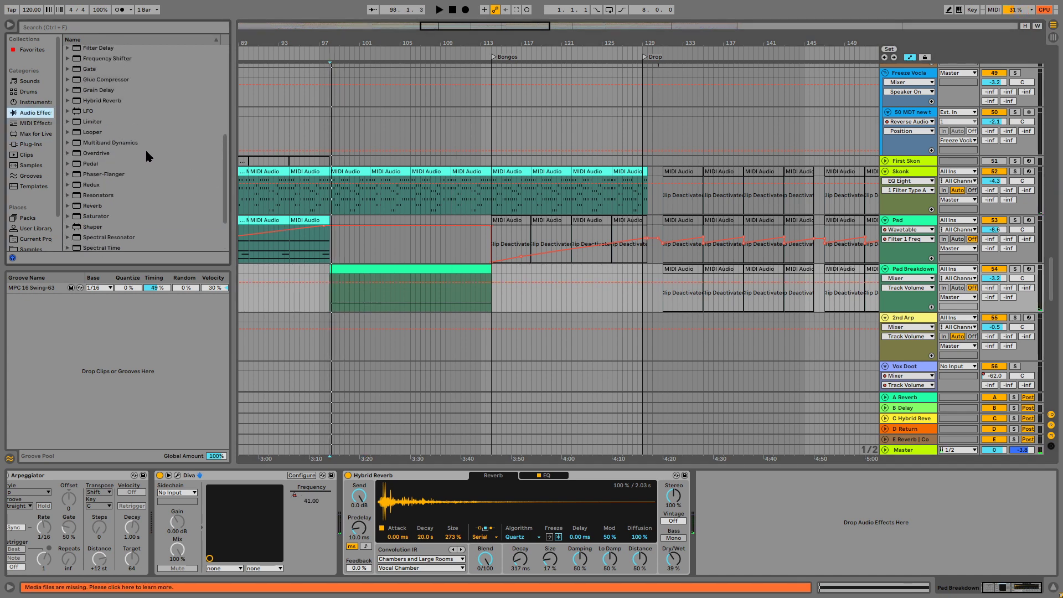
scroll(147, 149, "up", 2)
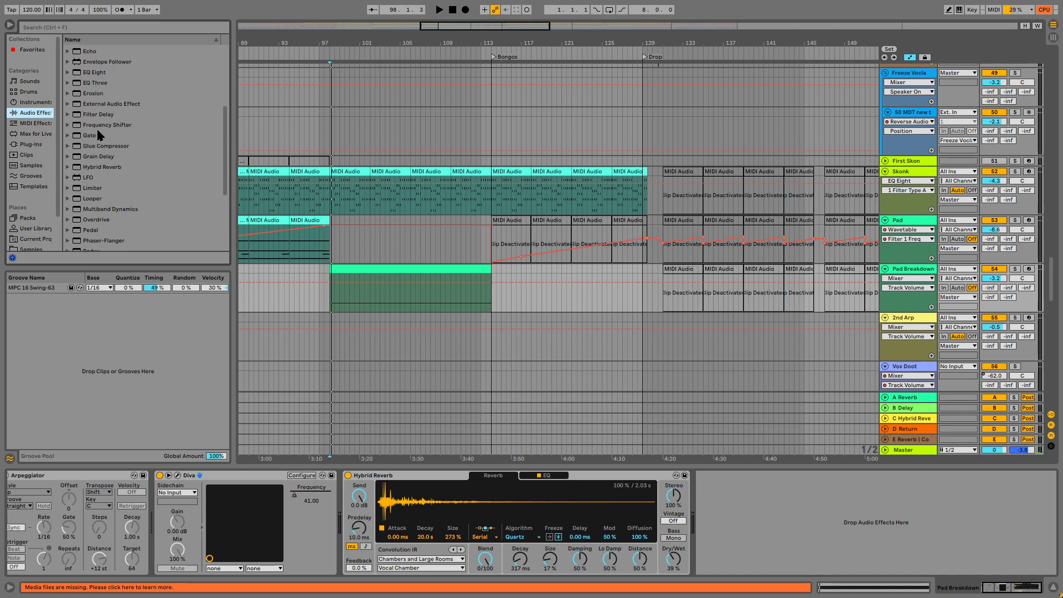
scroll(128, 160, "down", 10)
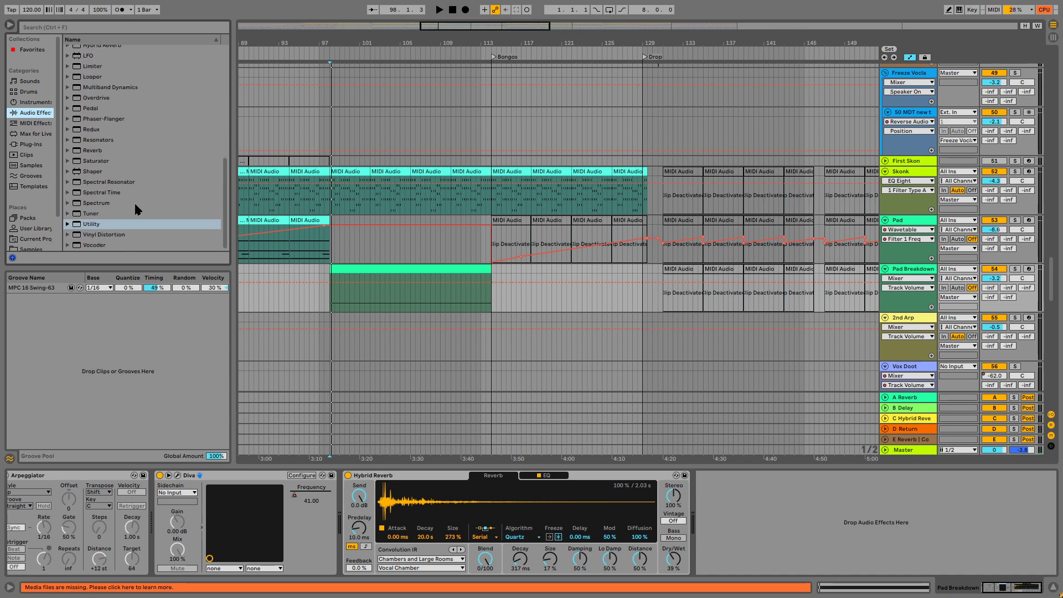
left_click(123, 118)
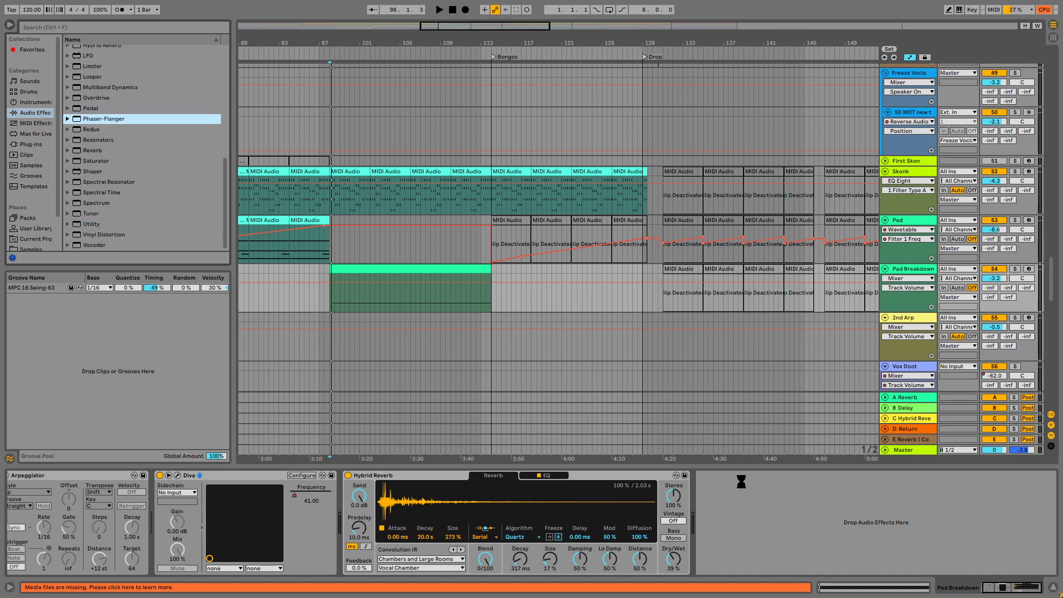
scroll(840, 406, "down", 1)
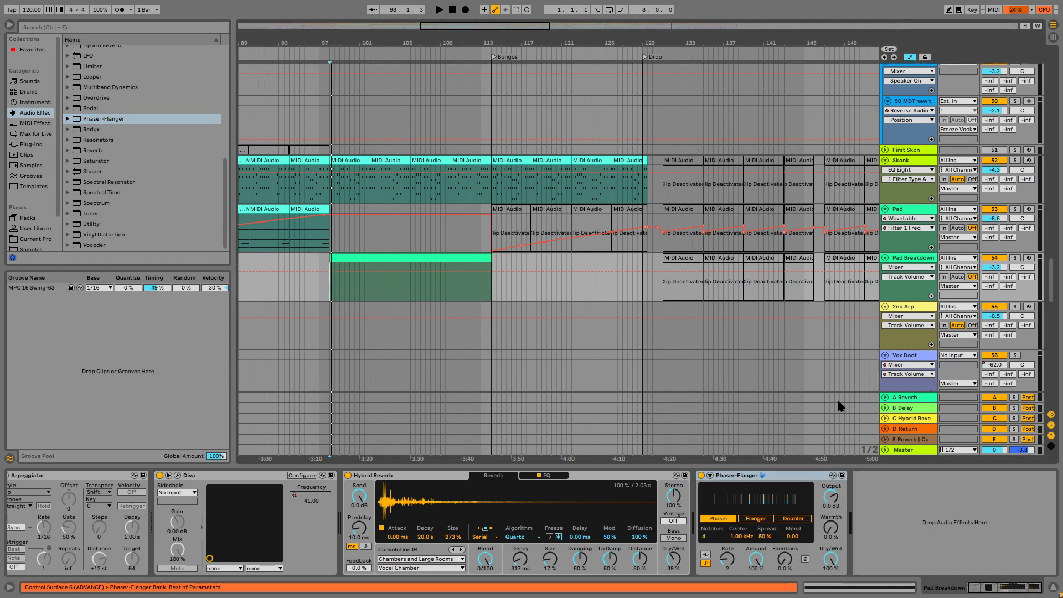
Switch the Phaser-Flanger to Flanger mode with 0% Amount, and automate Flange Time rising to 20 ms across the Pad Breakdown clip.
left_click(753, 560)
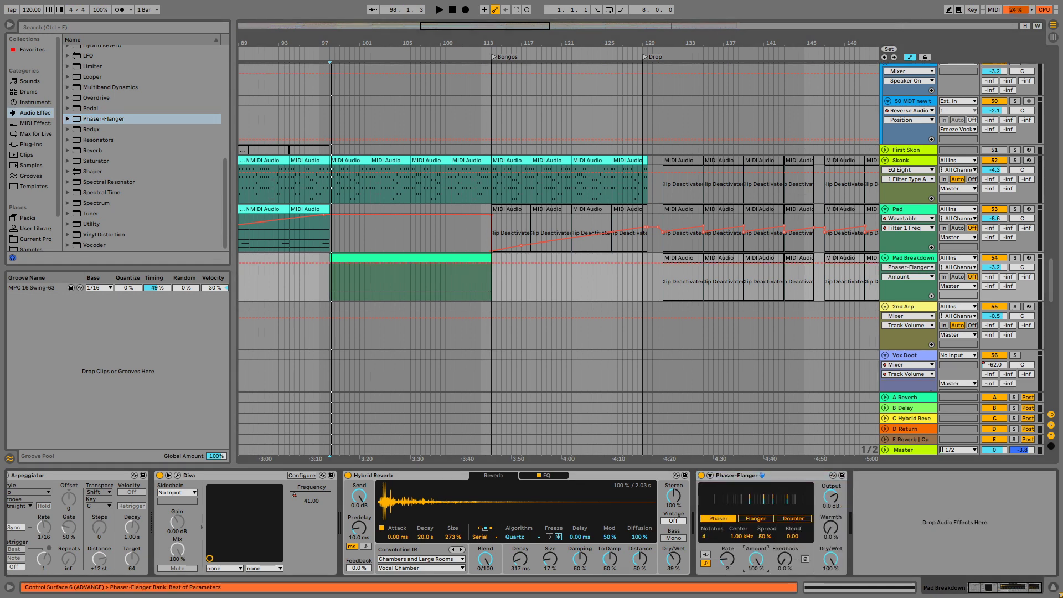
left_click(751, 519)
key("space")
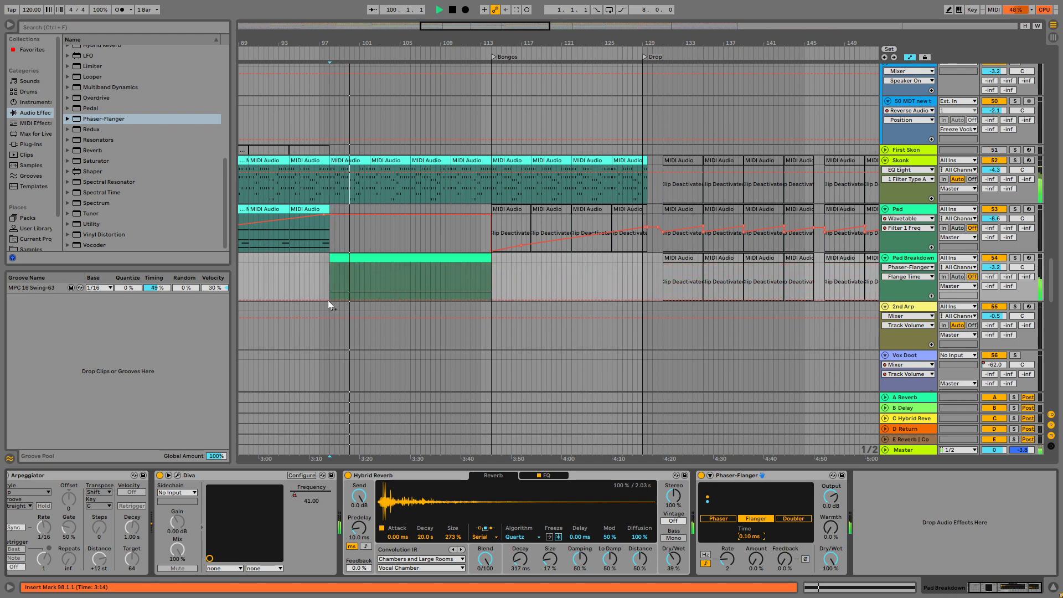
left_click_drag(328, 300, 492, 267)
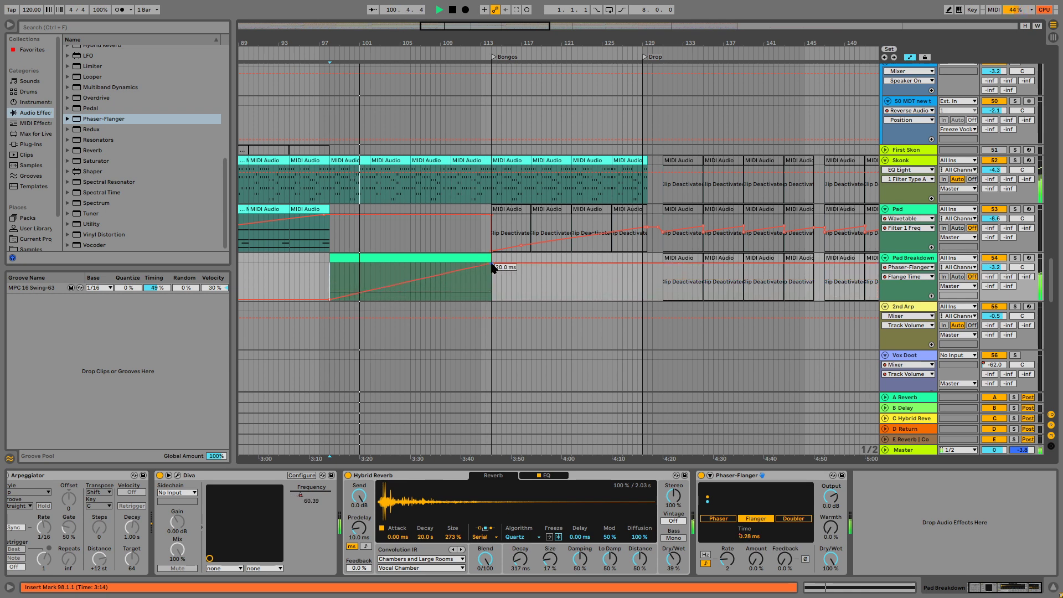
Set the Flanger's Feedback to 47% and Dry/Wet to 56%, and lower the Pad Breakdown track volume to -4.0 dB.
left_click_drag(788, 555, 788, 509)
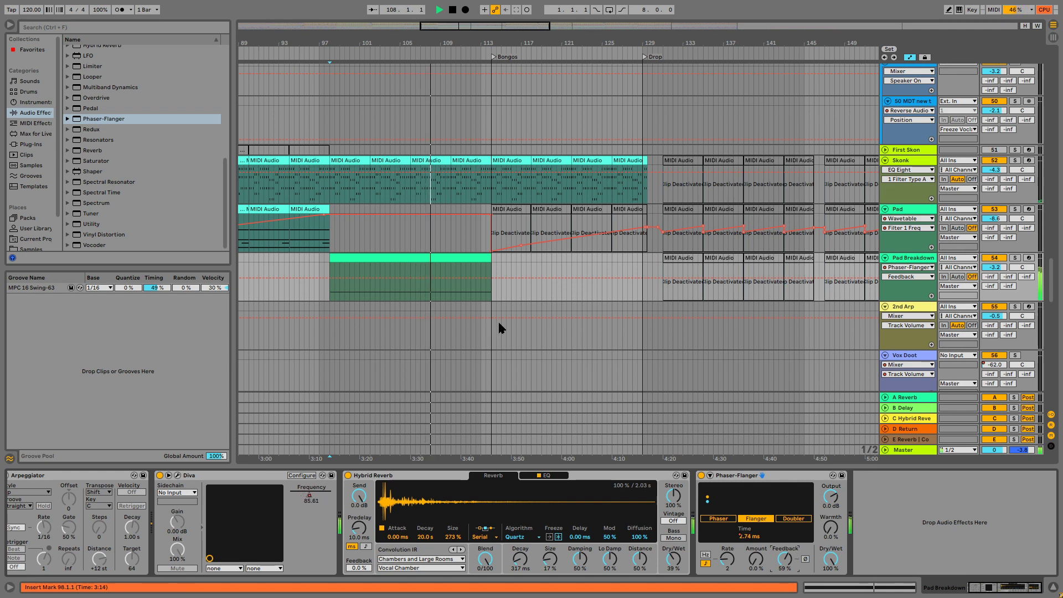
left_click_drag(830, 559, 831, 585)
left_click_drag(785, 559, 785, 560)
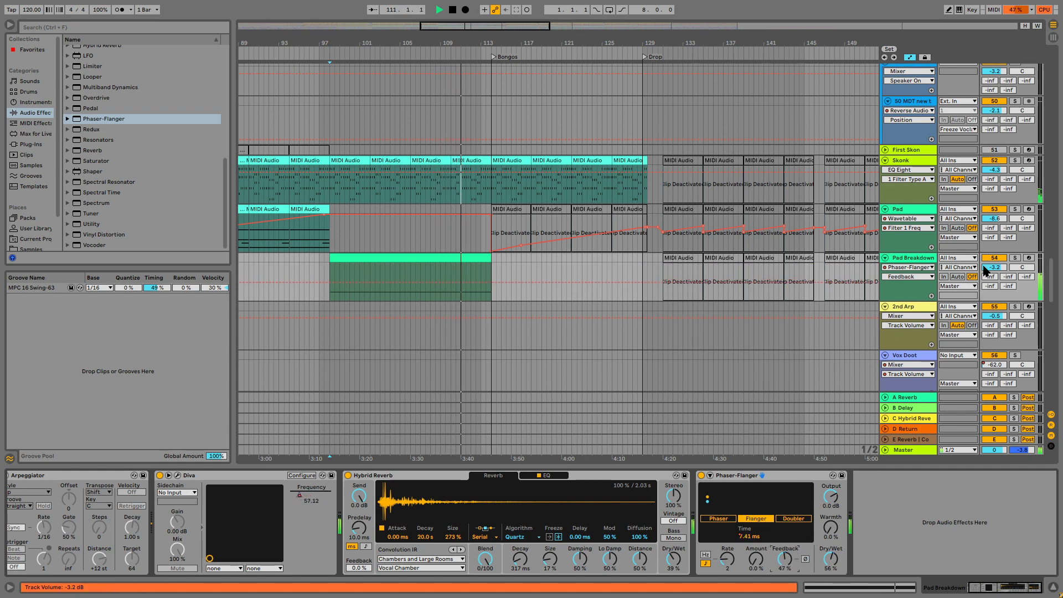
left_click_drag(998, 268, 998, 272)
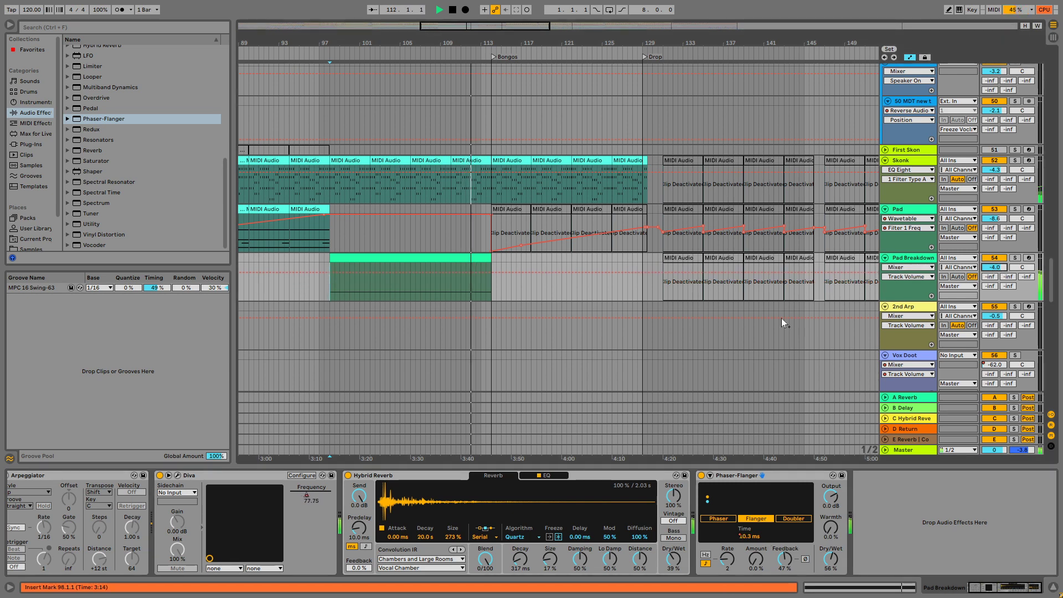
Give the Pad Breakdown clip a MIDI Ctrl Pitch Bend envelope that falls from zero to the minimum over its last bar.
double_click(453, 267)
left_click(156, 395)
key("space")
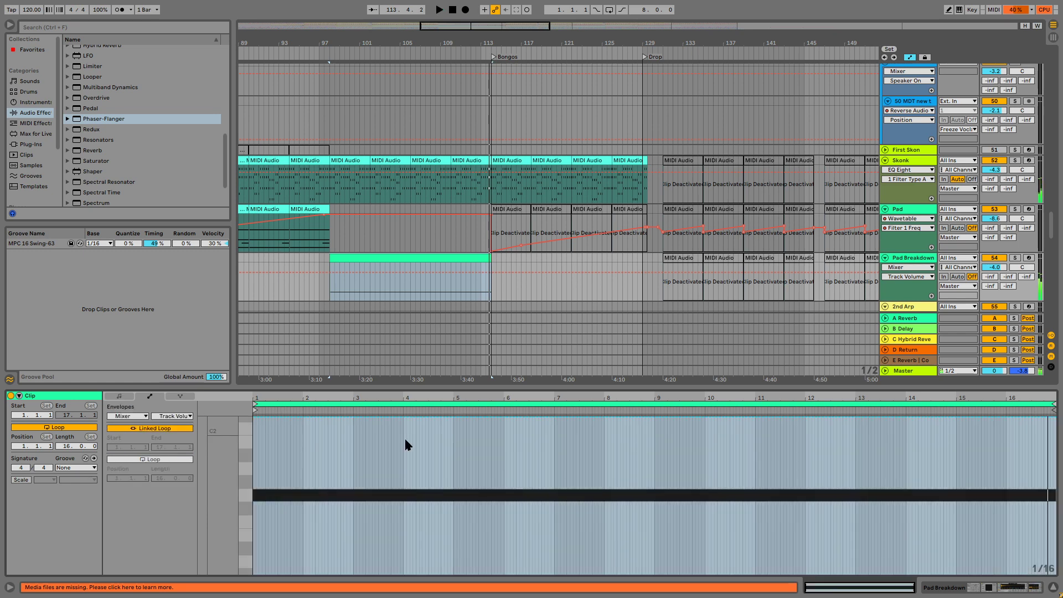
left_click(133, 414)
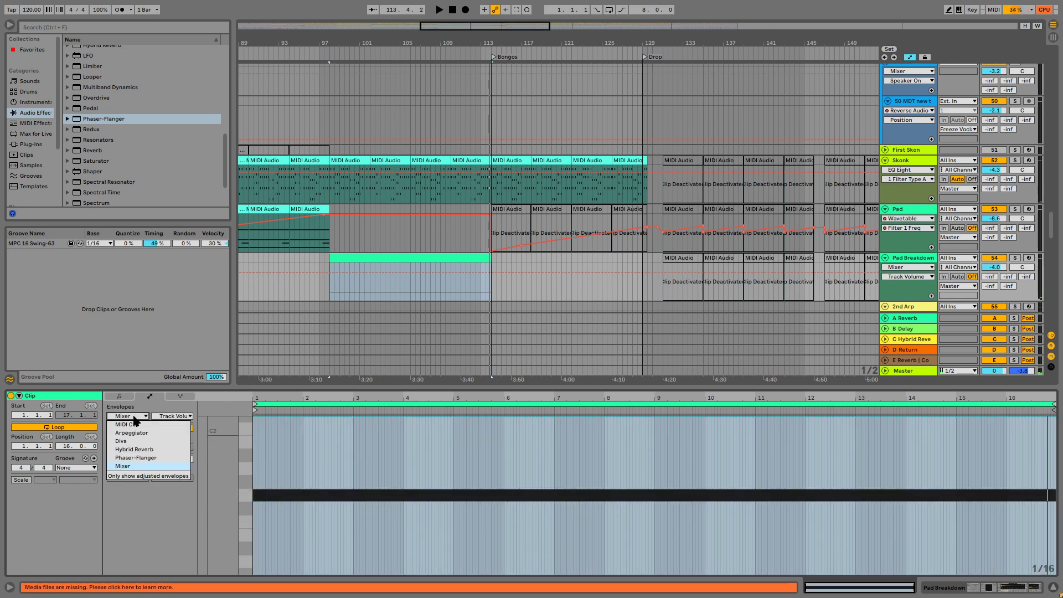
left_click(162, 426)
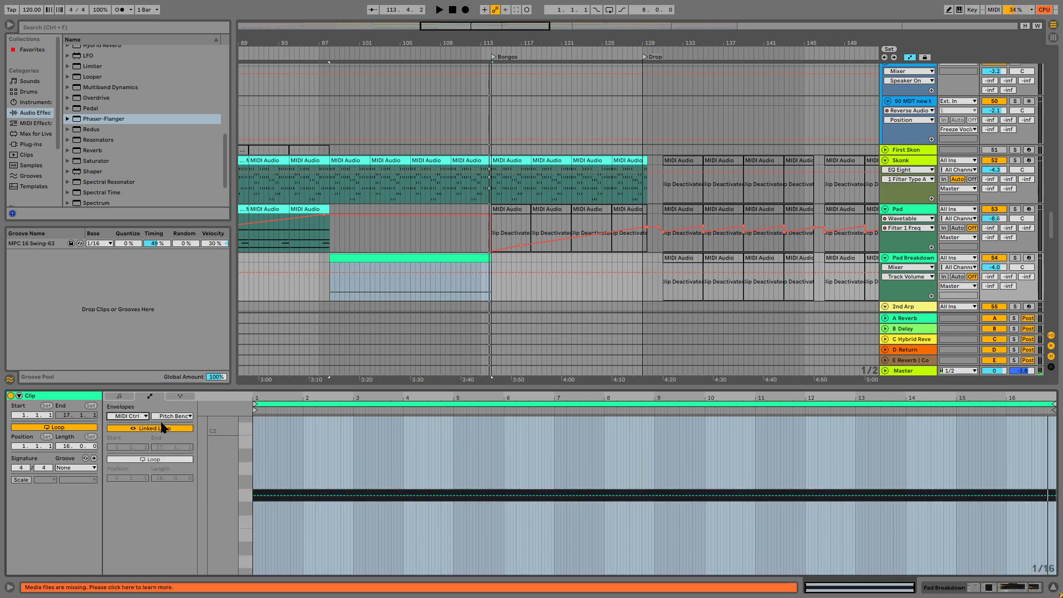
left_click(1006, 496)
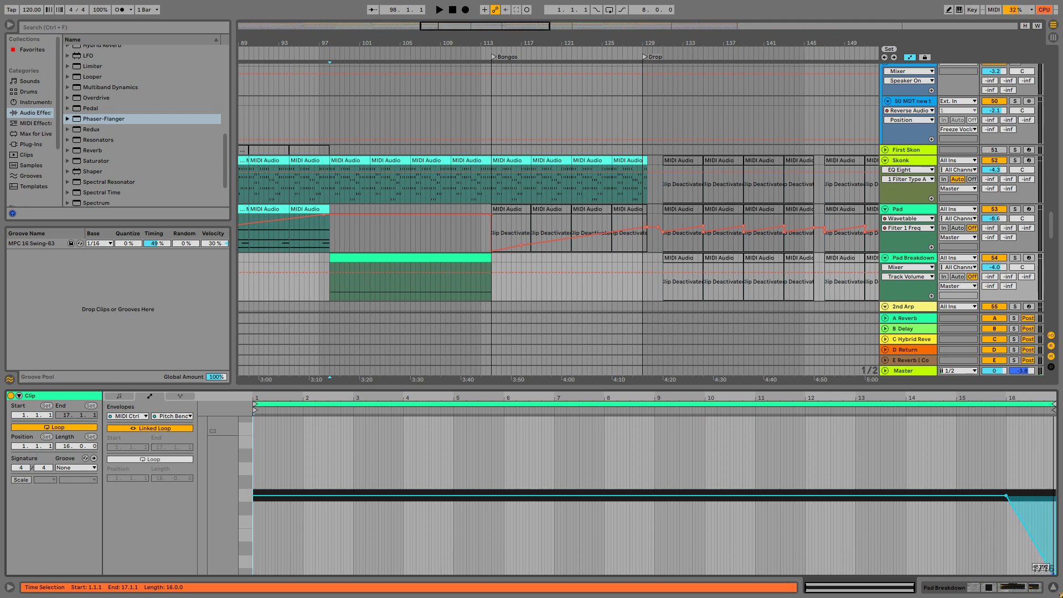
Set Diva's downward pitch-bend range to 12 on the Pad Breakdown track and close the plug-in window.
left_click(915, 257)
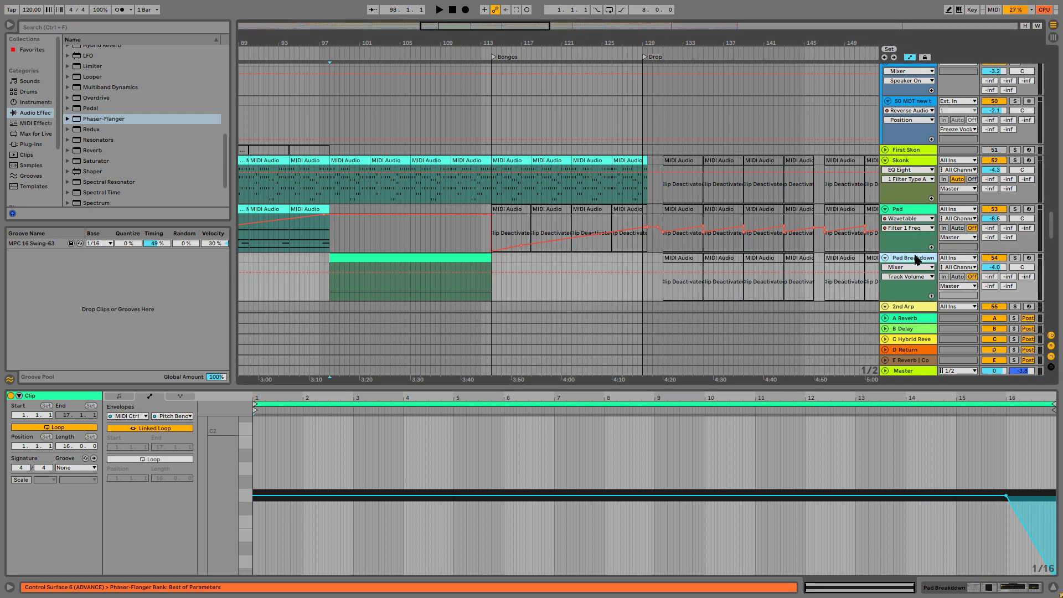
left_click(178, 476)
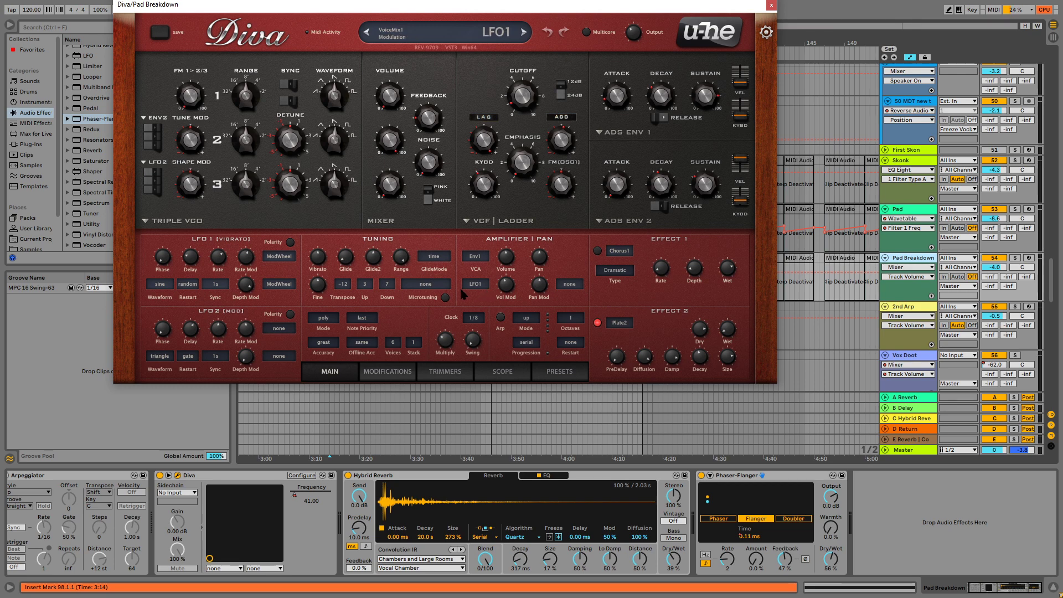
left_click(392, 285)
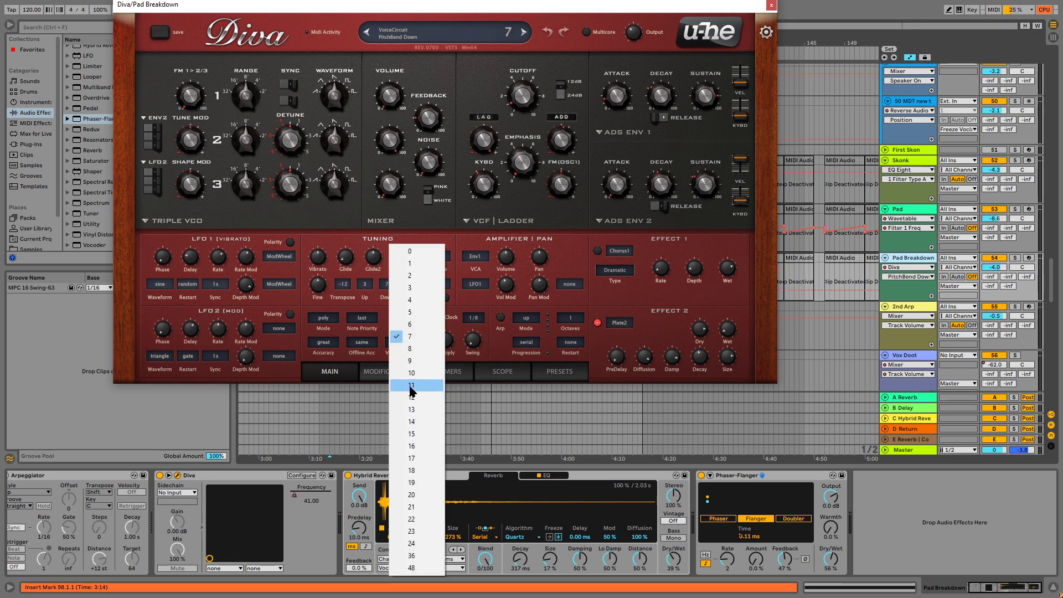
left_click(427, 396)
left_click(771, 5)
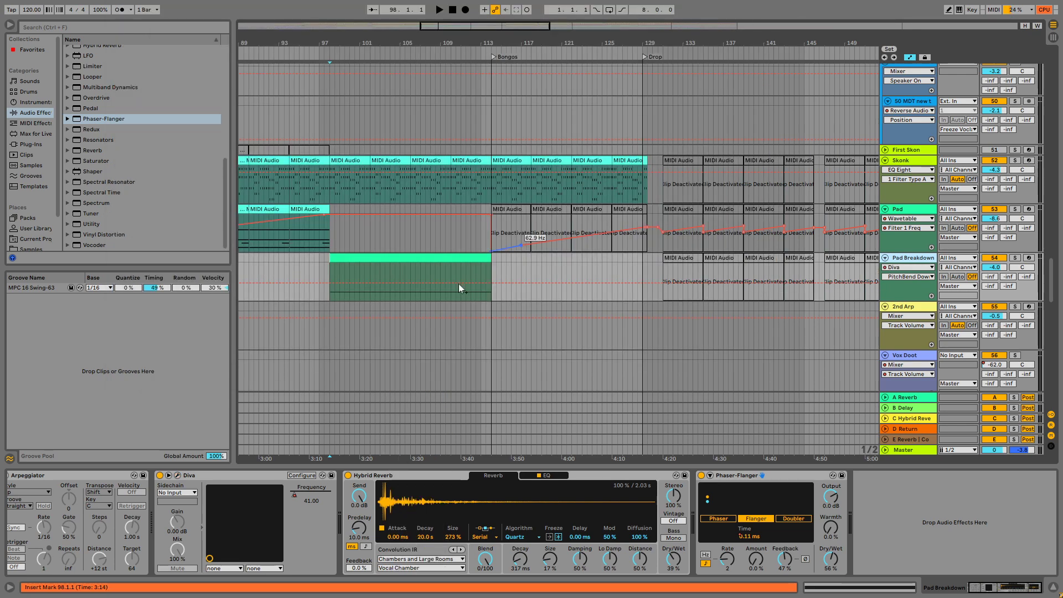
Audition the end of the Pad Breakdown clip and replay the breakdown from bar 98.
left_click(481, 302)
key("space")
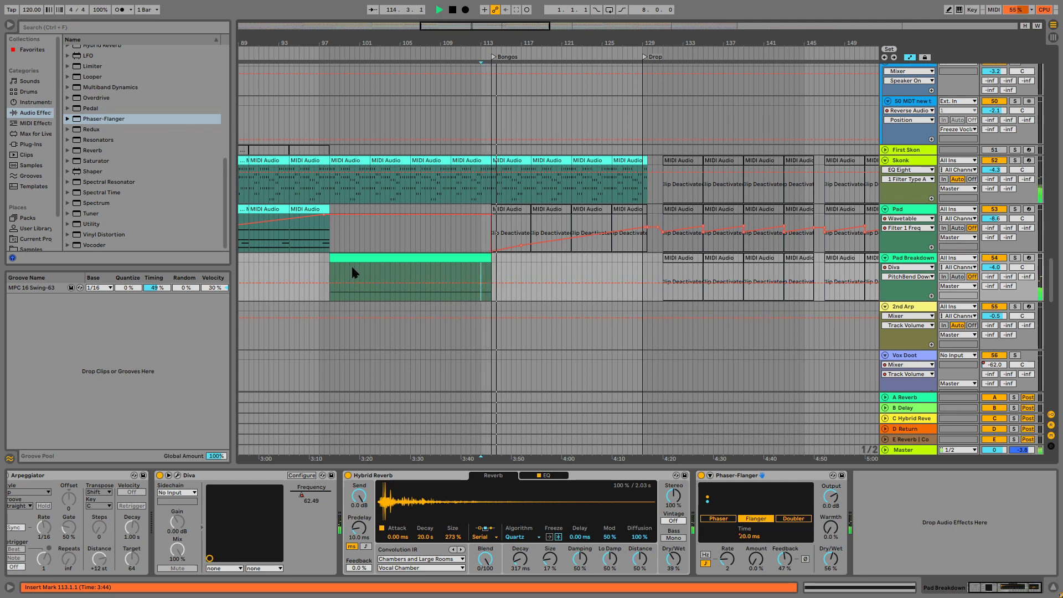
left_click(329, 263)
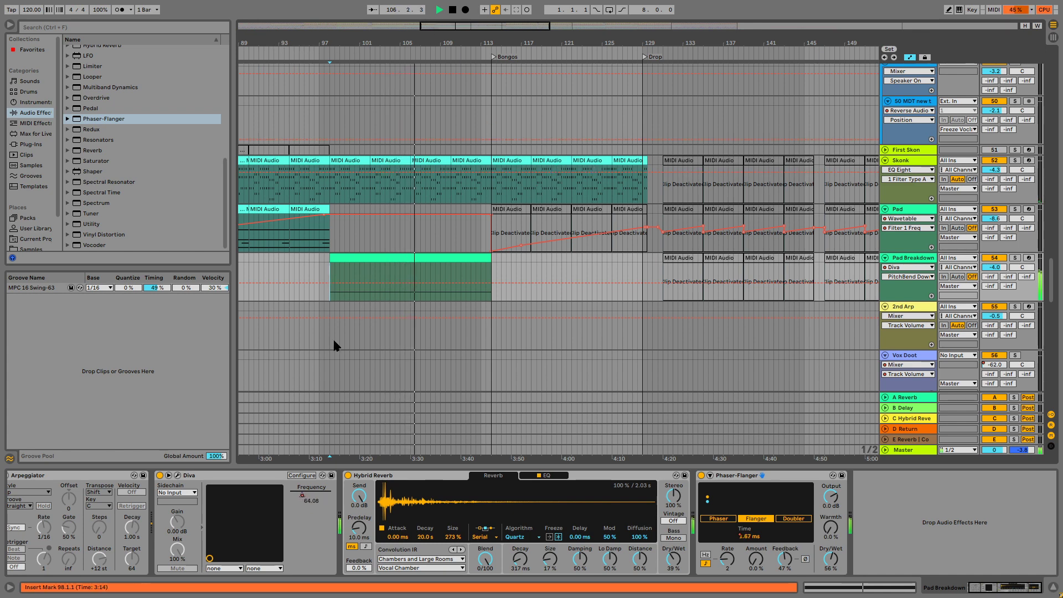
Locate the Vocal Hit track and audition its clip from bar 96.3.
scroll(404, 262, "down", 5)
scroll(404, 262, "down", 5)
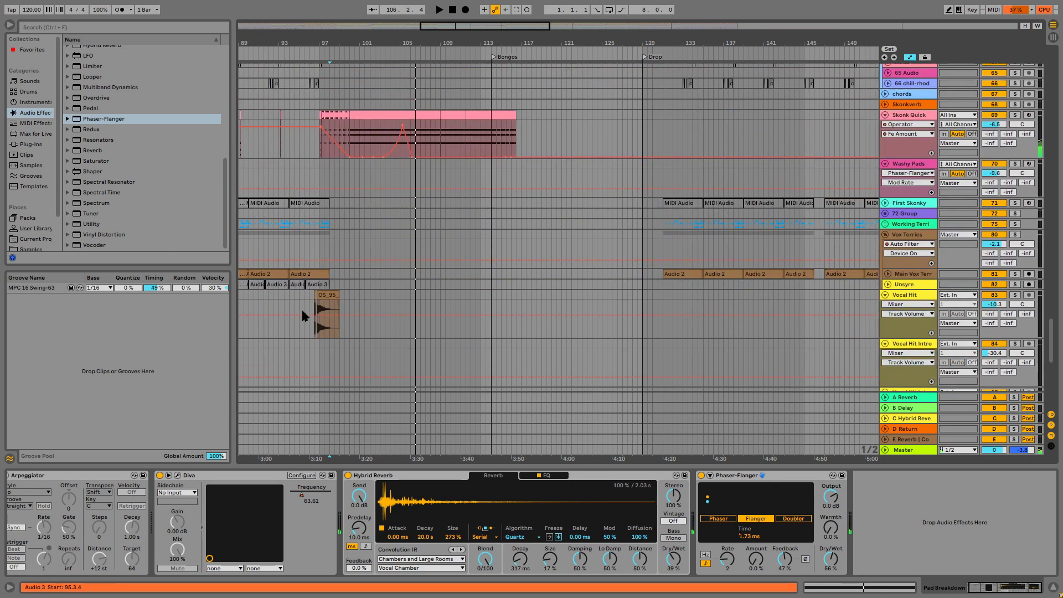
left_click(316, 335)
key("space")
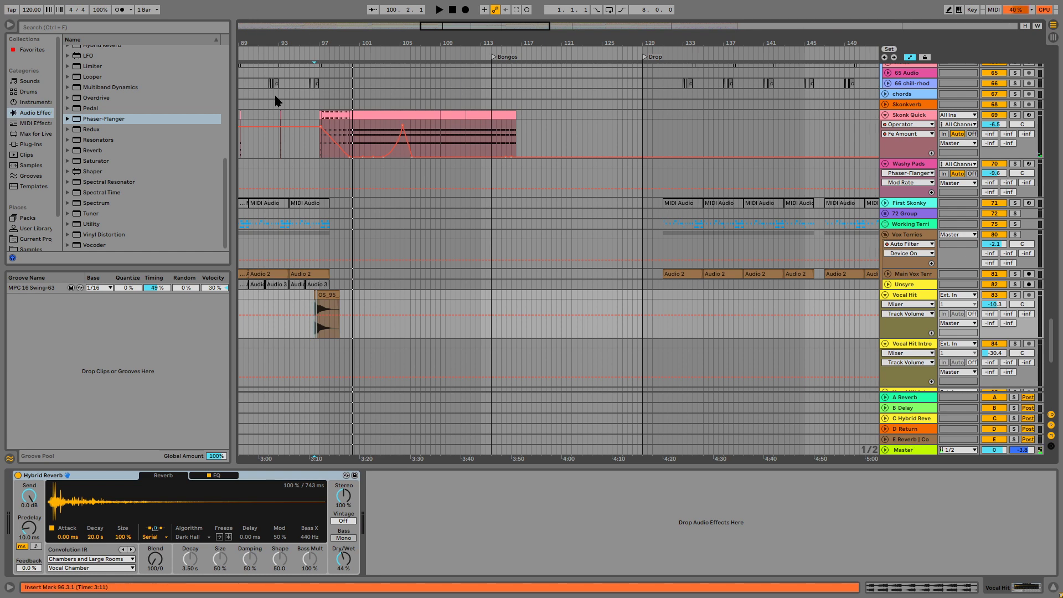
Insert a new return track, F, into the set.
key("F11")
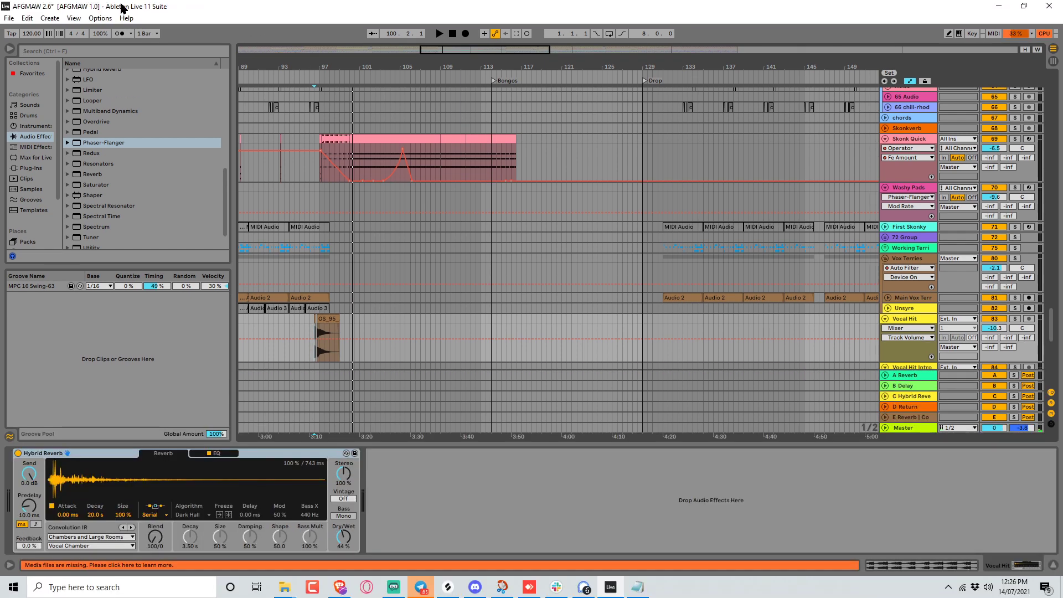
left_click(49, 20)
left_click(68, 55)
key("F11")
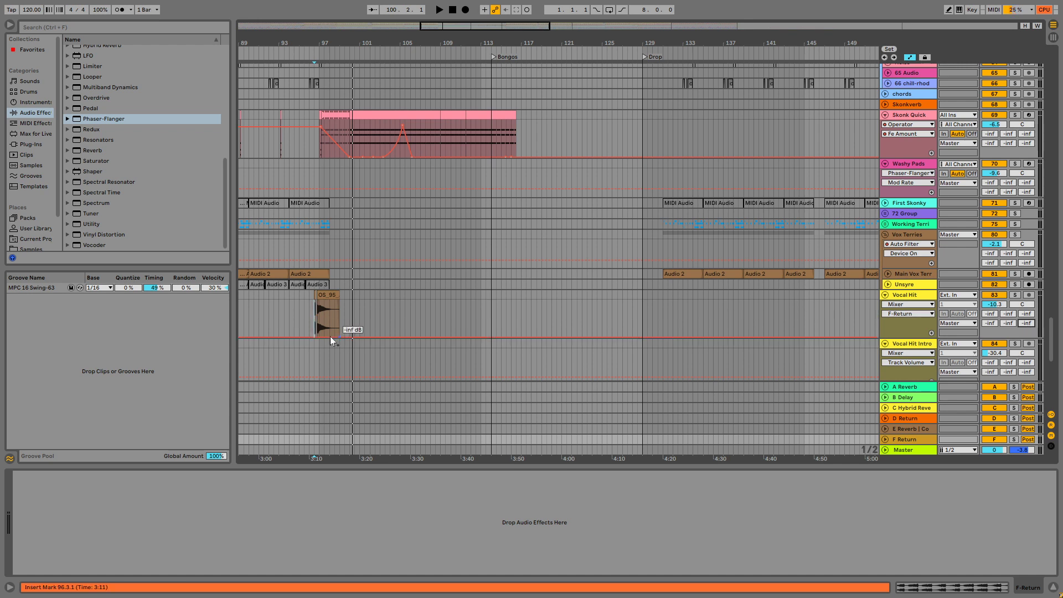
Automate the Vocal Hit track's F send to jump from silence to 0 dB near bar 96.4, and audition it.
left_click_drag(343, 328, 297, 326)
key("z")
left_click(489, 335)
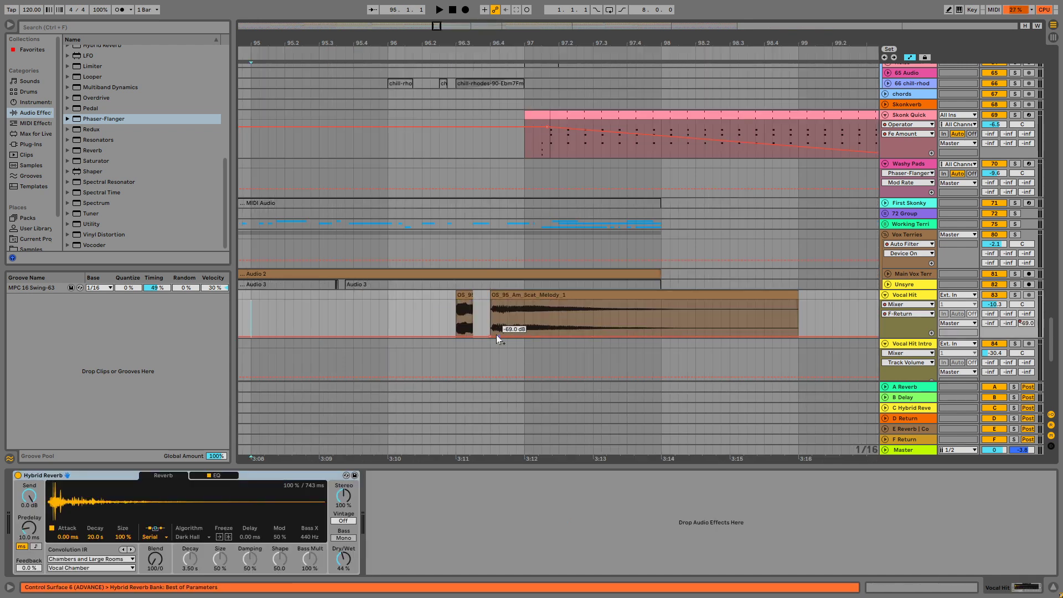
left_click_drag(488, 300, 488, 300)
key("space")
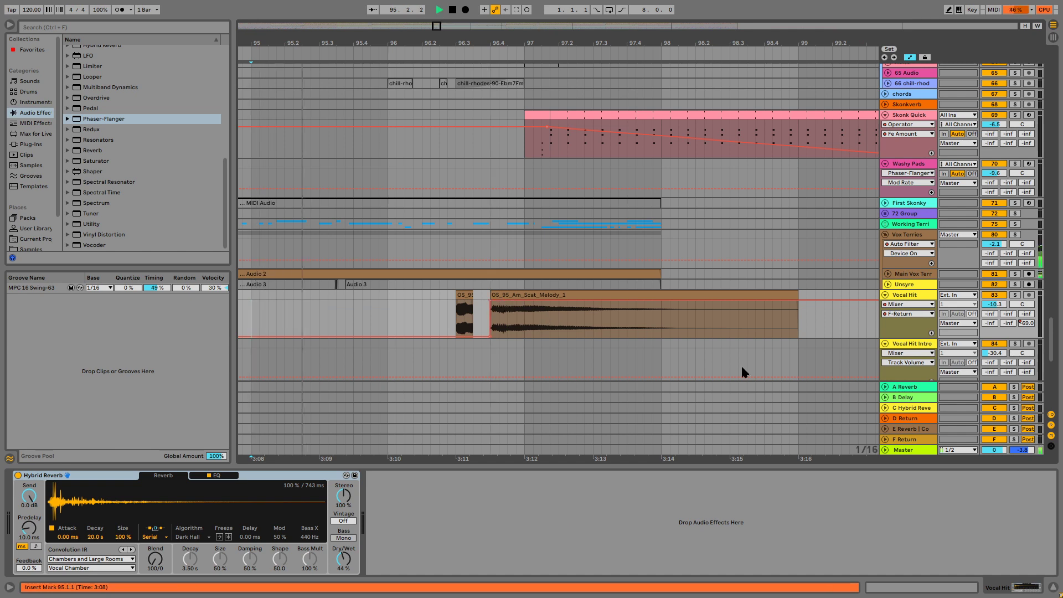
key("x")
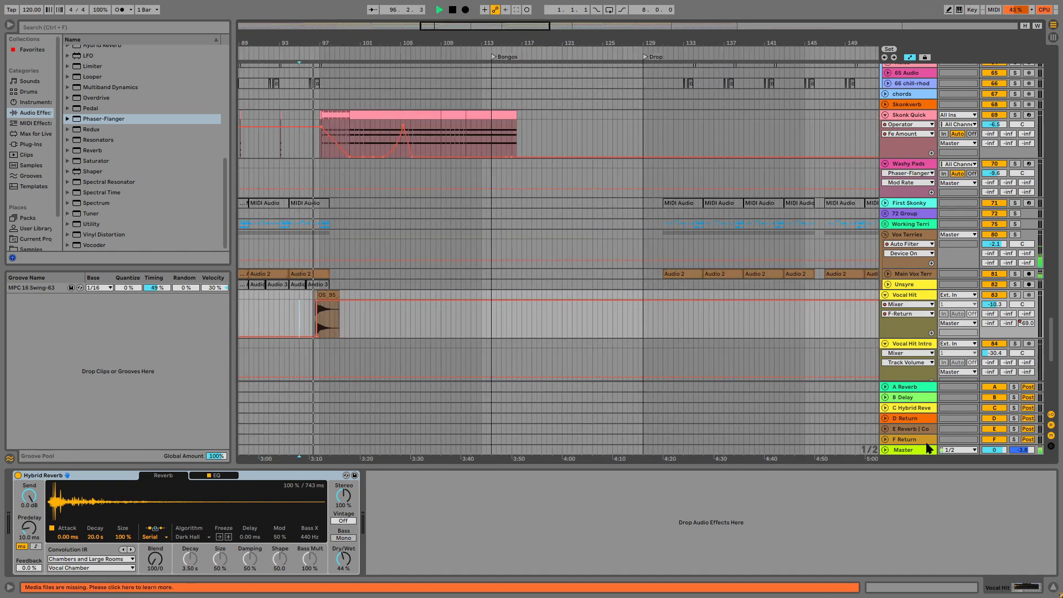
Load the Outer Spaces device from the Outer Spaces by Amazing Noises pack onto return track F.
left_click(906, 439)
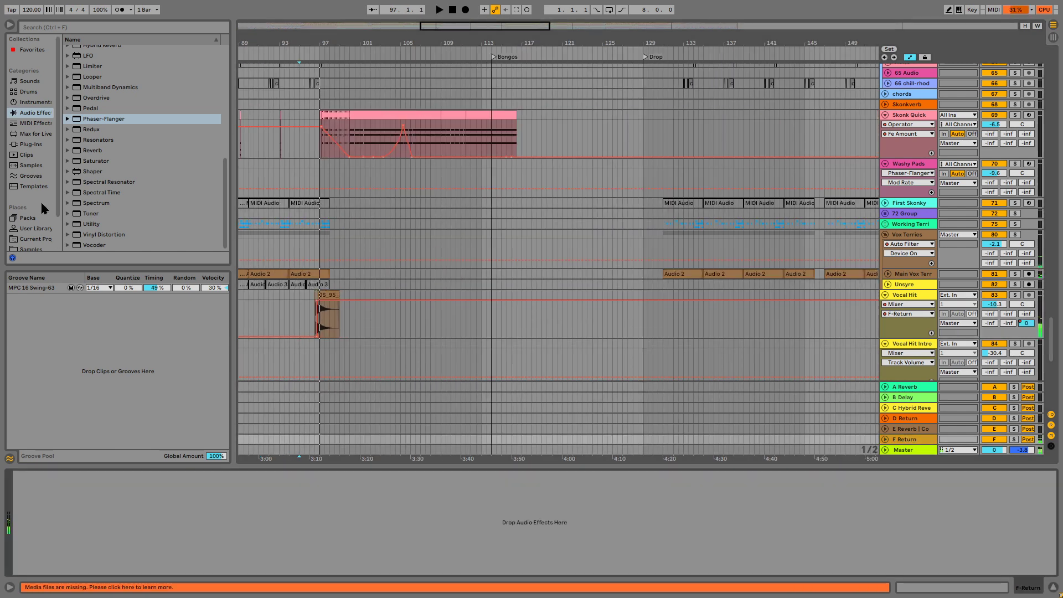
left_click(39, 219)
left_click_drag(128, 194, 286, 455)
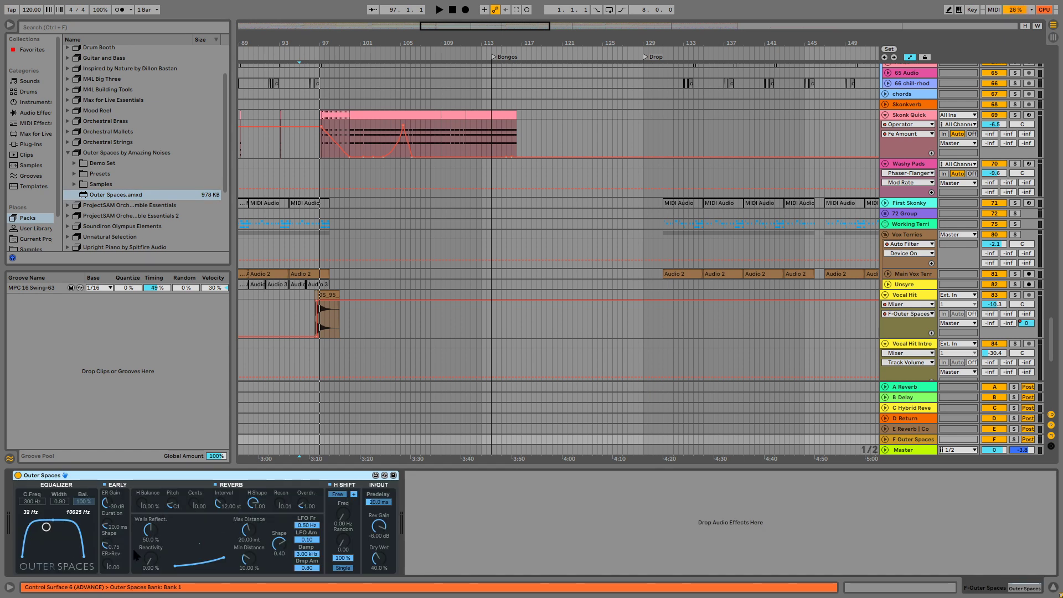
Raise Outer Spaces' Walls Reflect. and Reactivity, play from about bar 96, and solo the F return.
key("space")
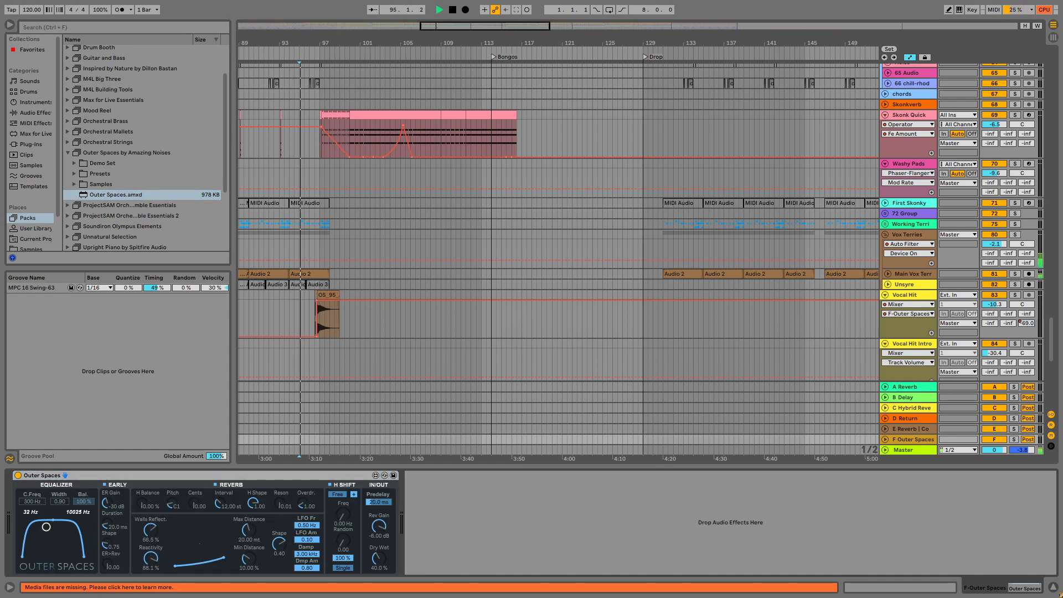
left_click(313, 317)
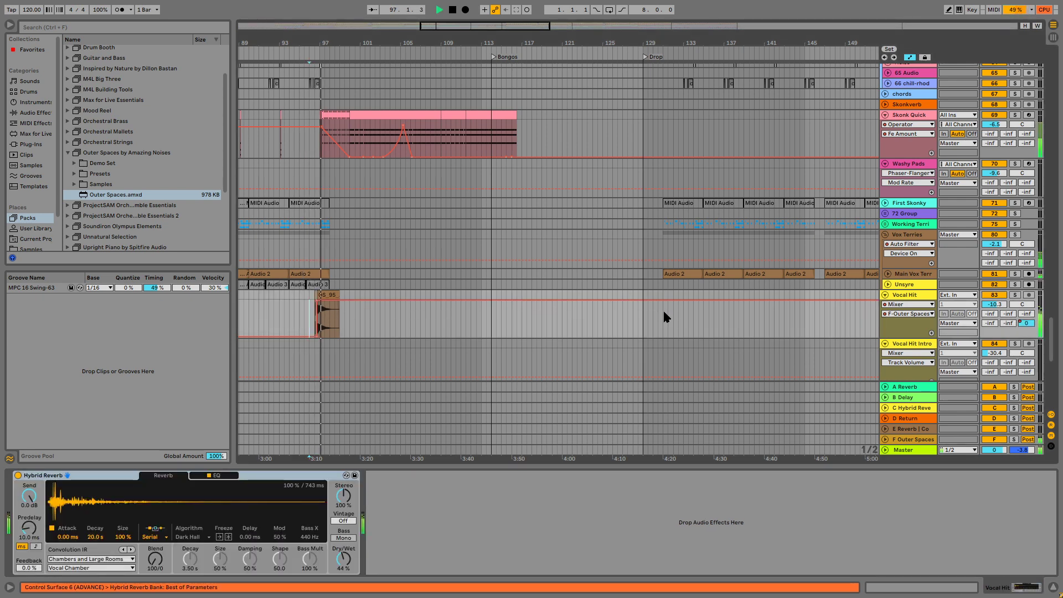
left_click(1014, 439)
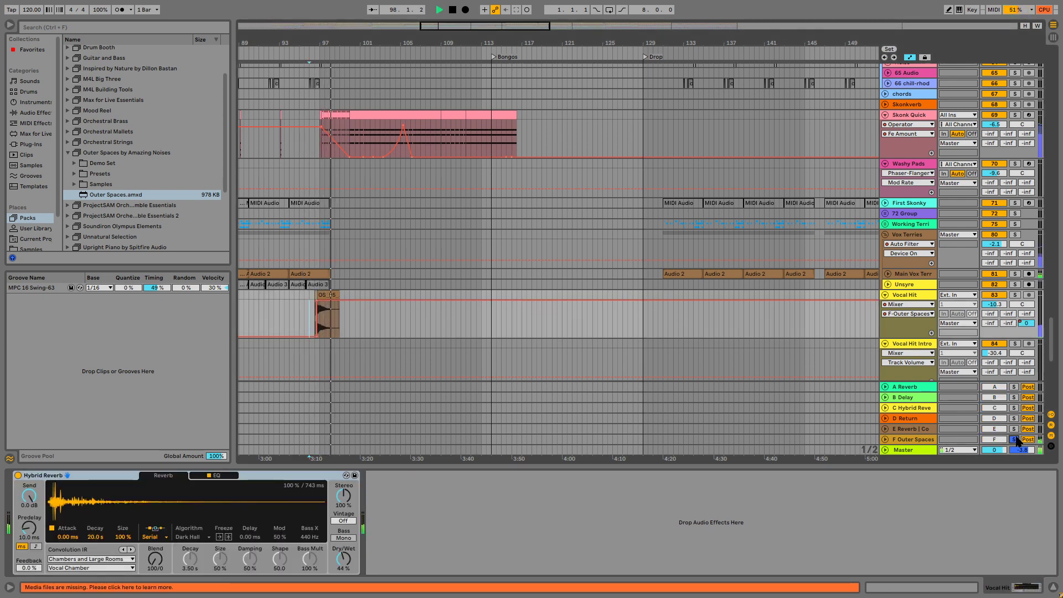
Set Outer Spaces' Min Distance to about 6% and Max Distance to about 68 mt, and audition the vocal hit's reverb.
left_click(899, 440)
left_click_drag(250, 557, 249, 570)
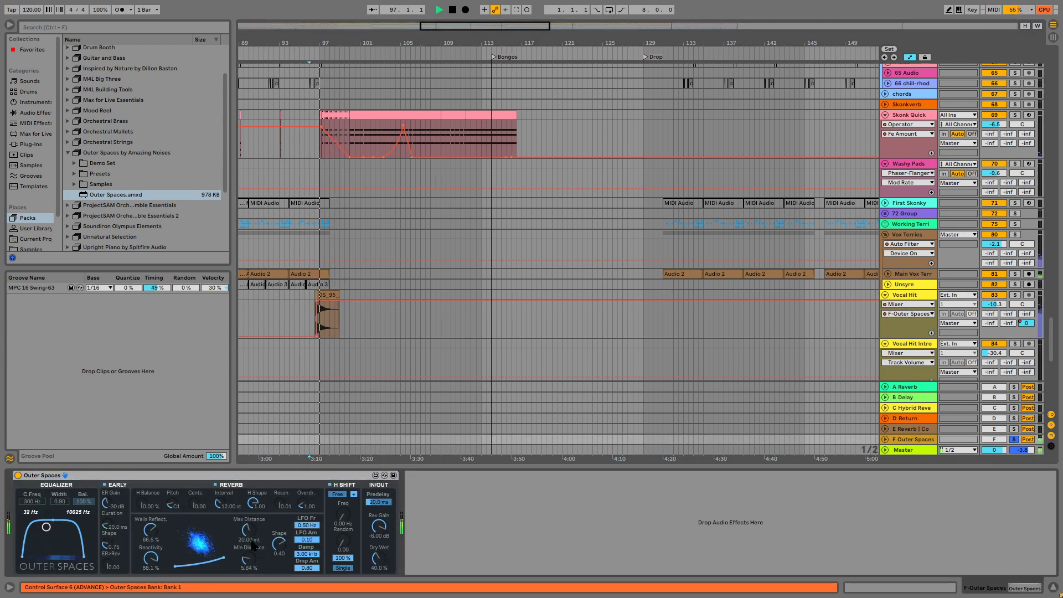
left_click_drag(249, 530, 249, 497)
key("space")
key("space")
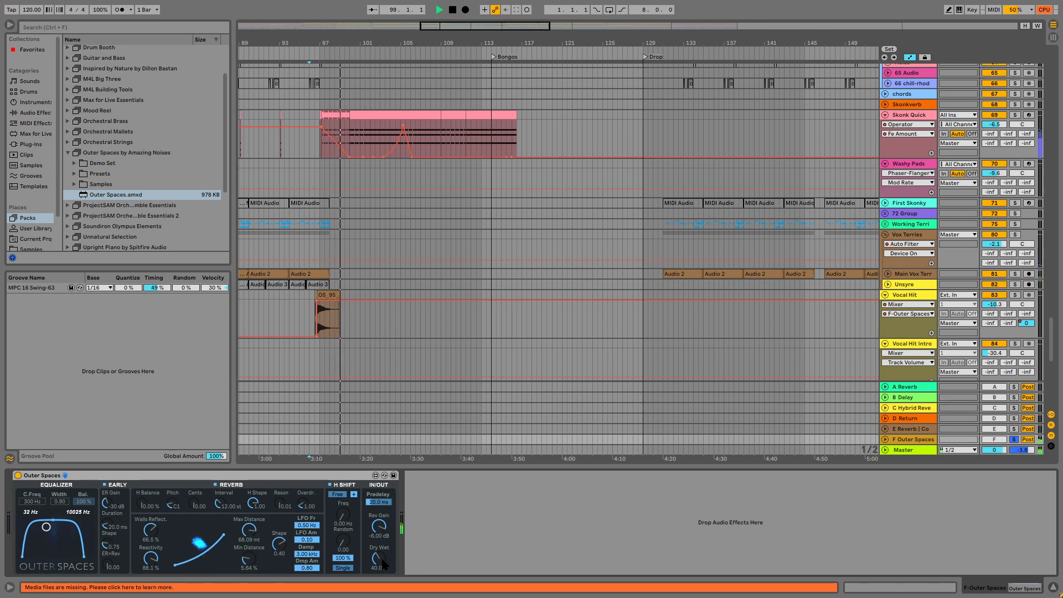
key("space")
Add a Limiter after Outer Spaces on the F return and set Outer Spaces' Dry Wet to 100%.
left_click(47, 118)
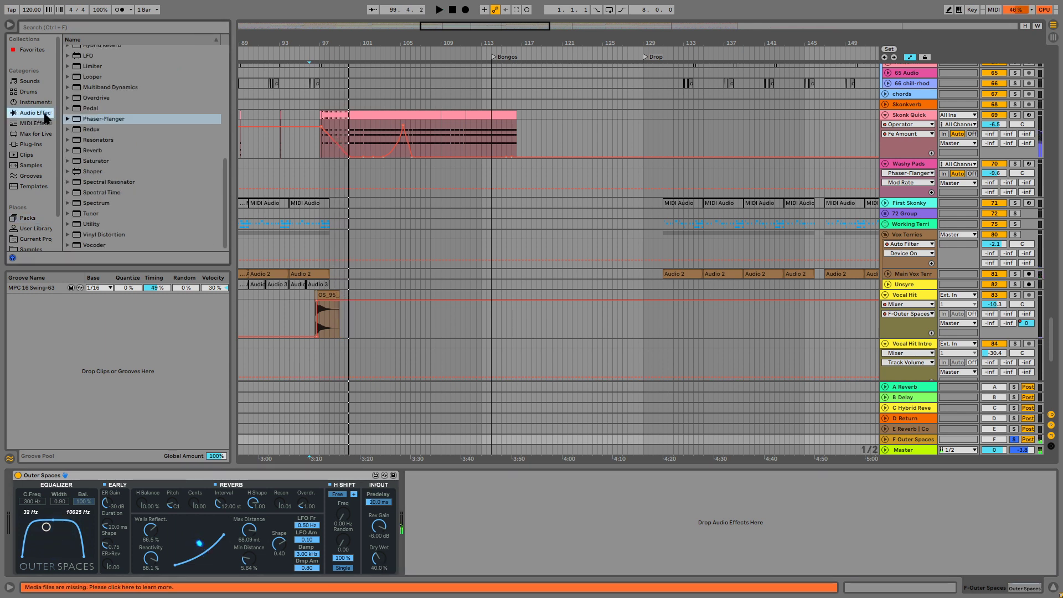
scroll(122, 141, "up", 1)
left_click(102, 89)
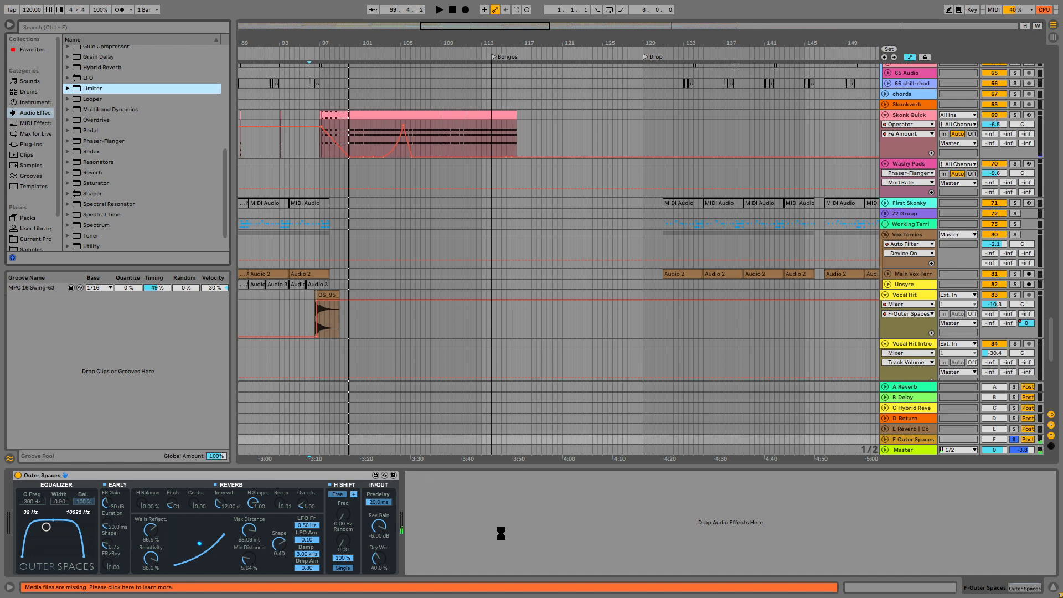
left_click_drag(369, 568, 369, 548)
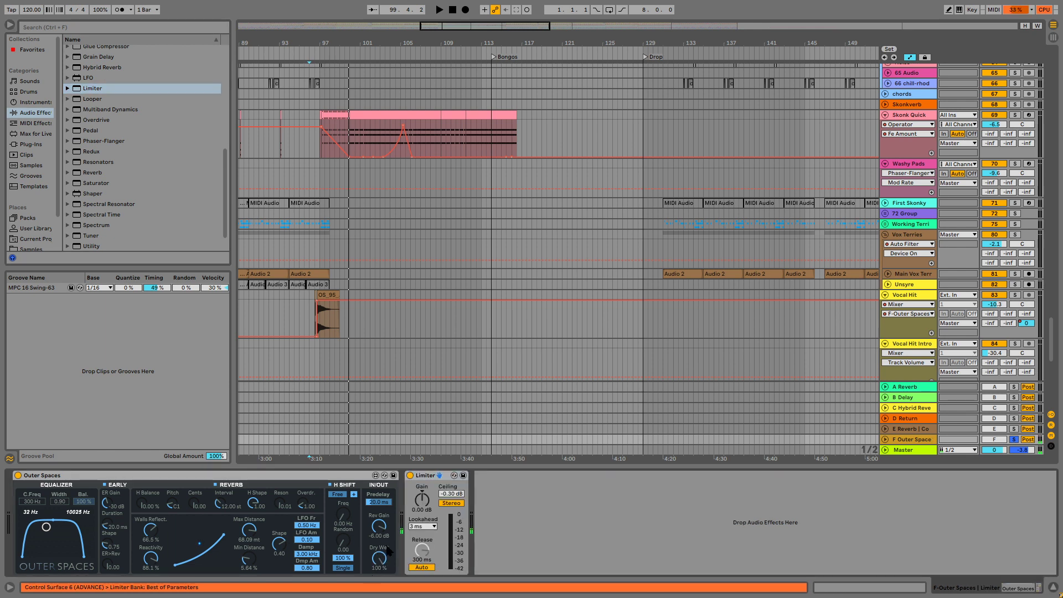
Expand the F return, play from bar 96, and set the Limiter's Gain to about -4.5 dB.
left_click_drag(422, 500, 421, 526)
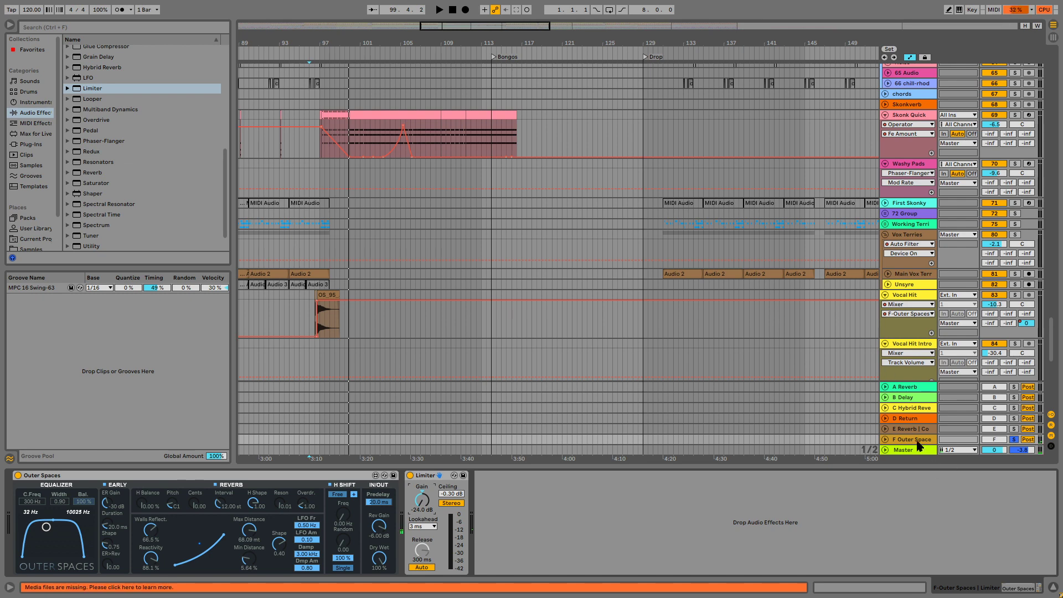
left_click(885, 439)
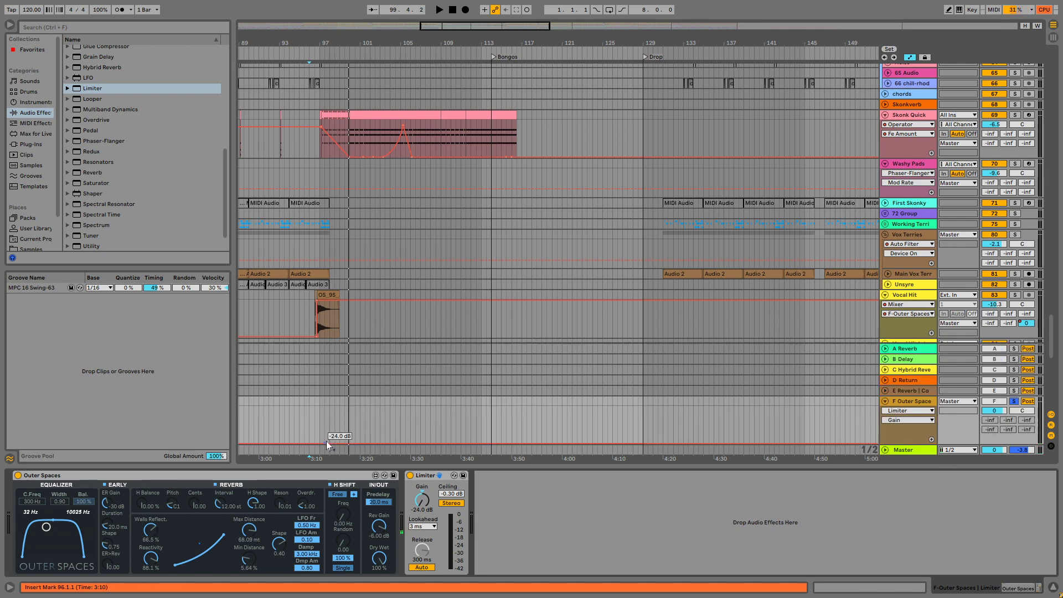
left_click(314, 423)
key("space")
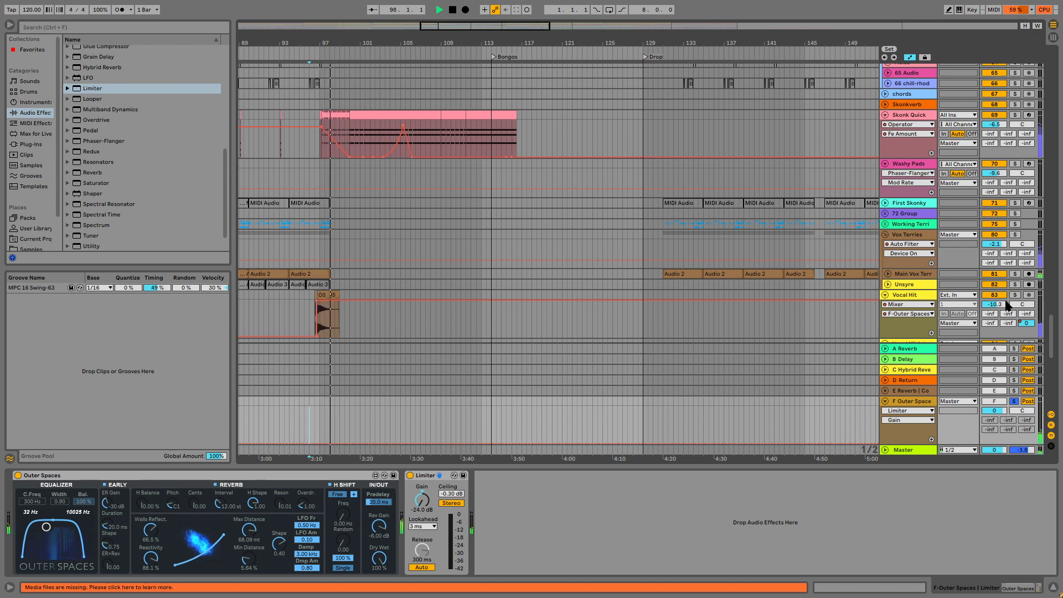
key("space")
key("space")
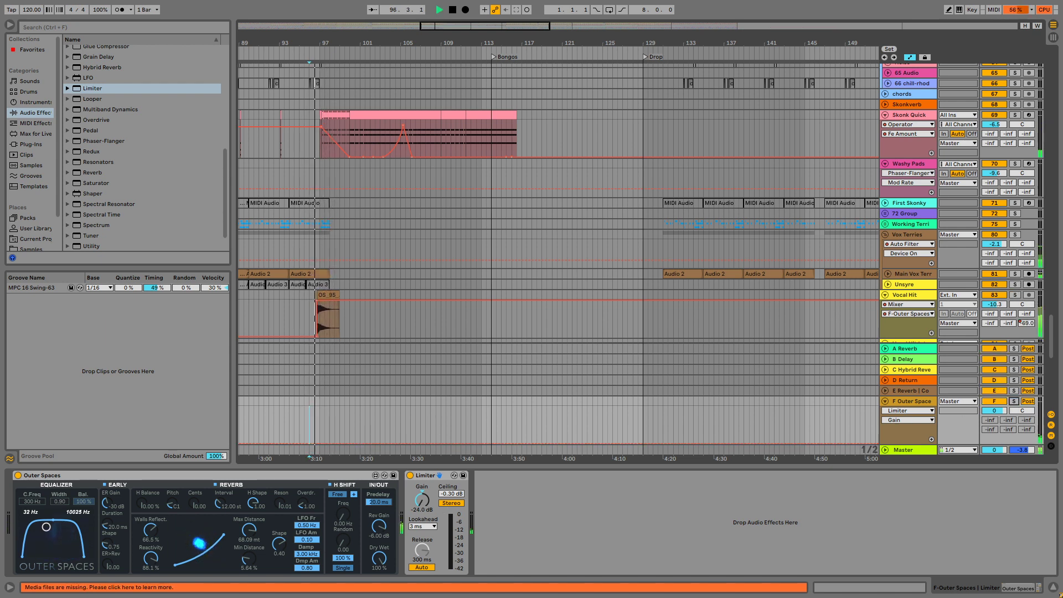
double_click(417, 500)
left_click_drag(417, 500, 416, 511)
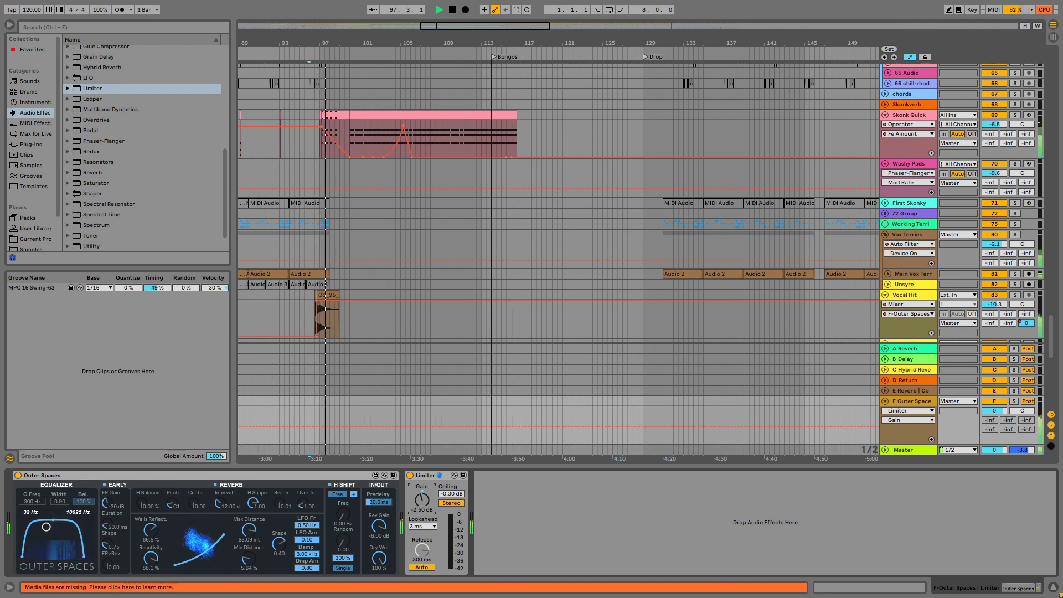
Automate the Limiter's Gain to rise from about bar 98 to 24 dB at about bar 103, and stop playback.
left_click(330, 428)
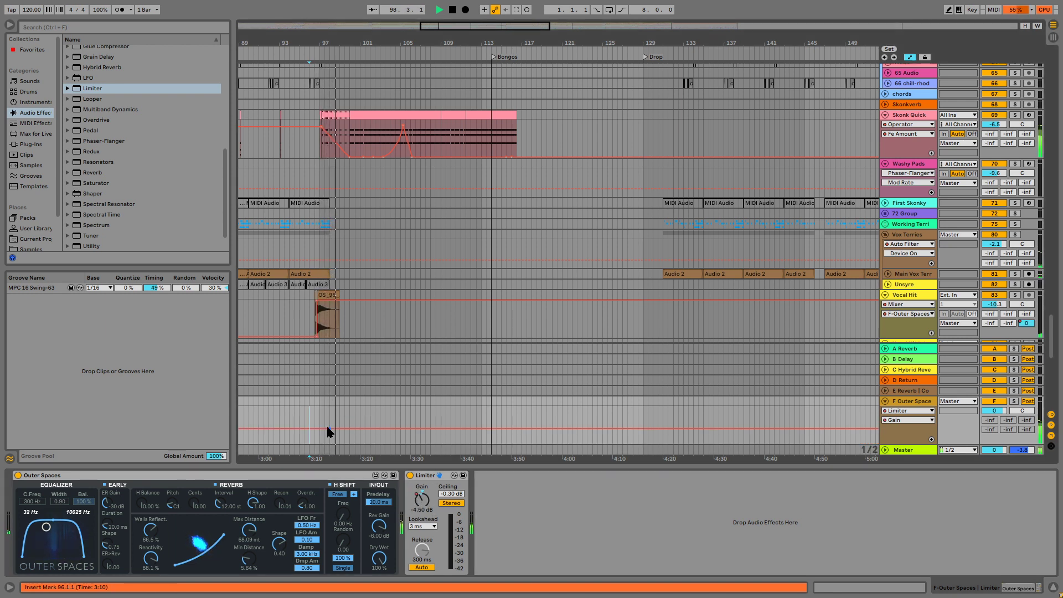
left_click_drag(345, 428, 381, 406)
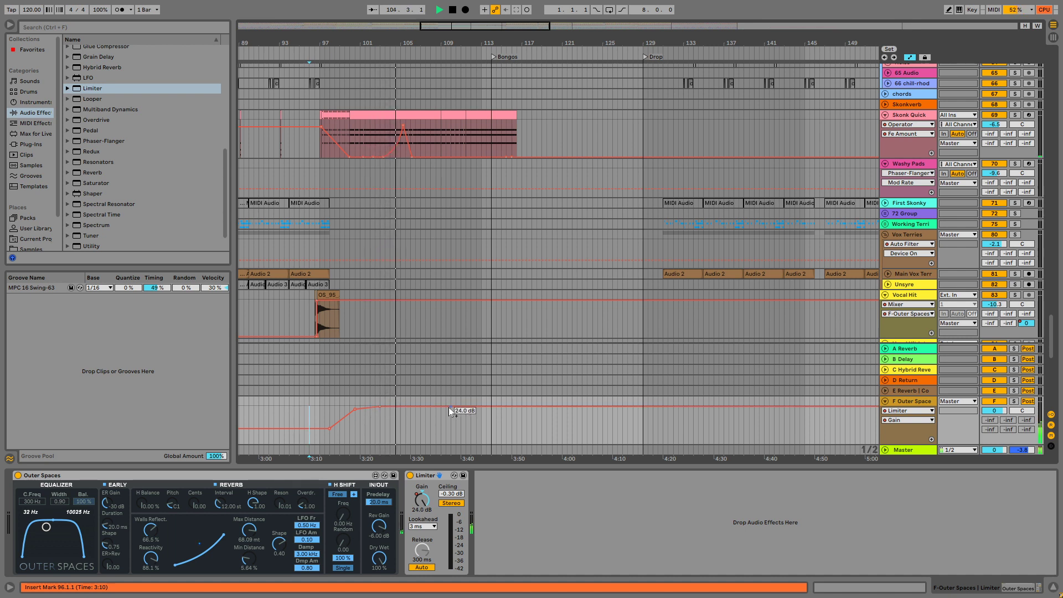
key("space")
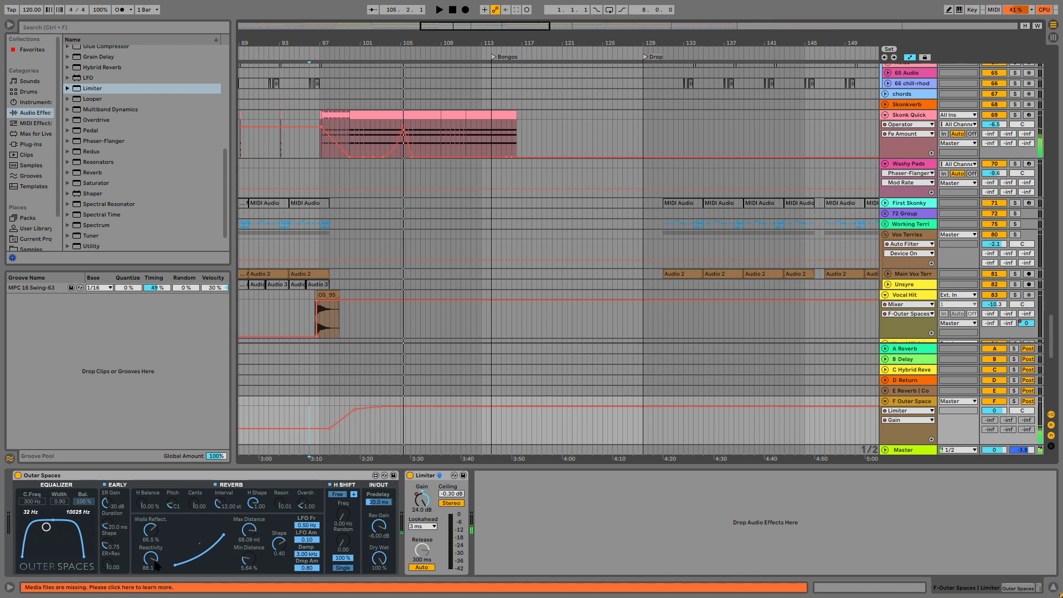
Set Outer Spaces' Walls Reflect. to about 68% and Reactivity to about 70%, auditioning the reverb tail from bar 96.
left_click_drag(150, 539, 160, 542)
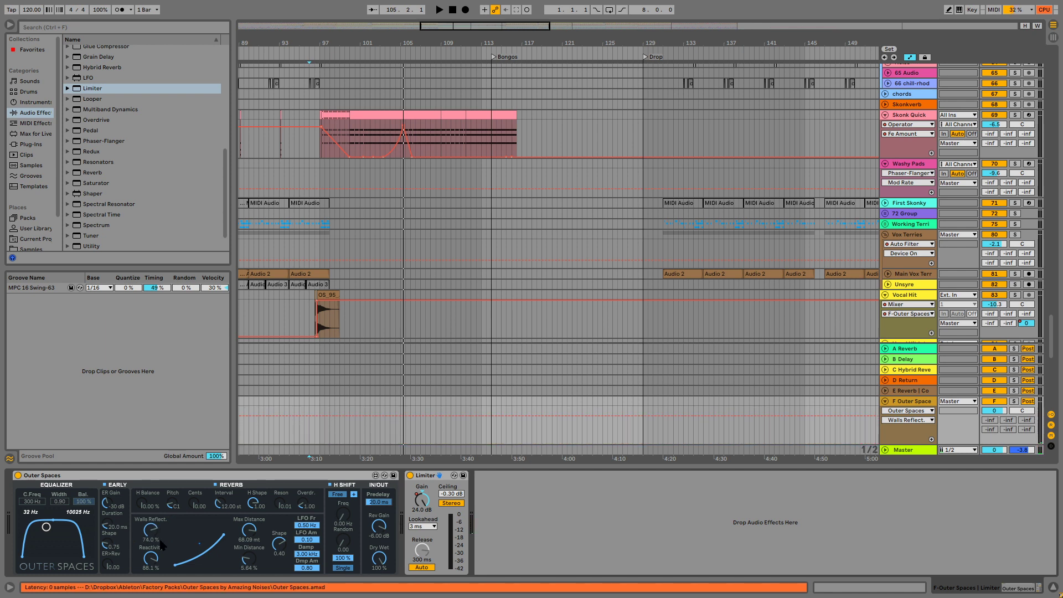
key("space")
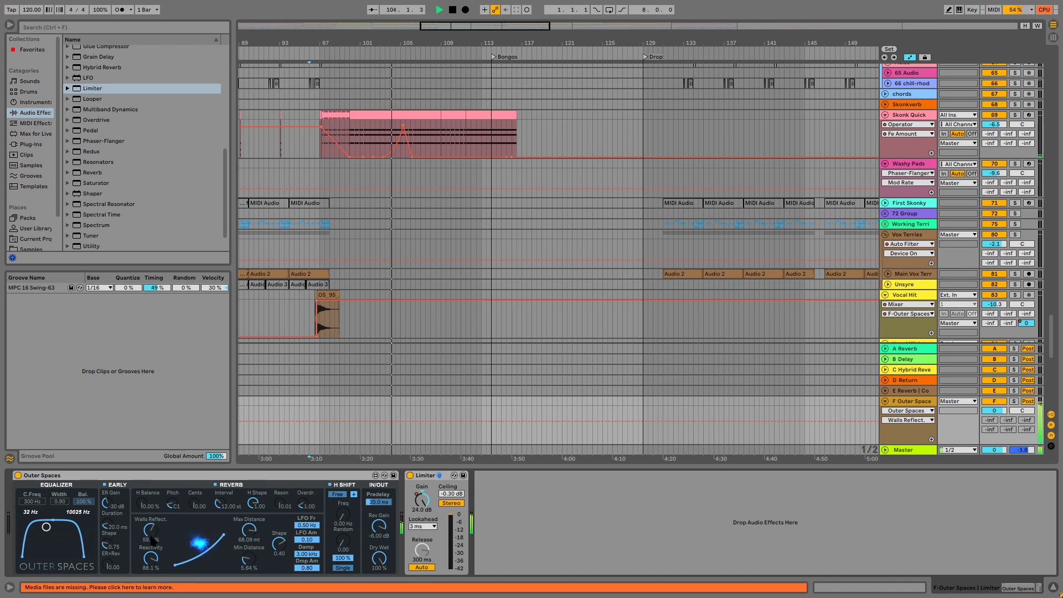
left_click_drag(151, 558, 151, 580)
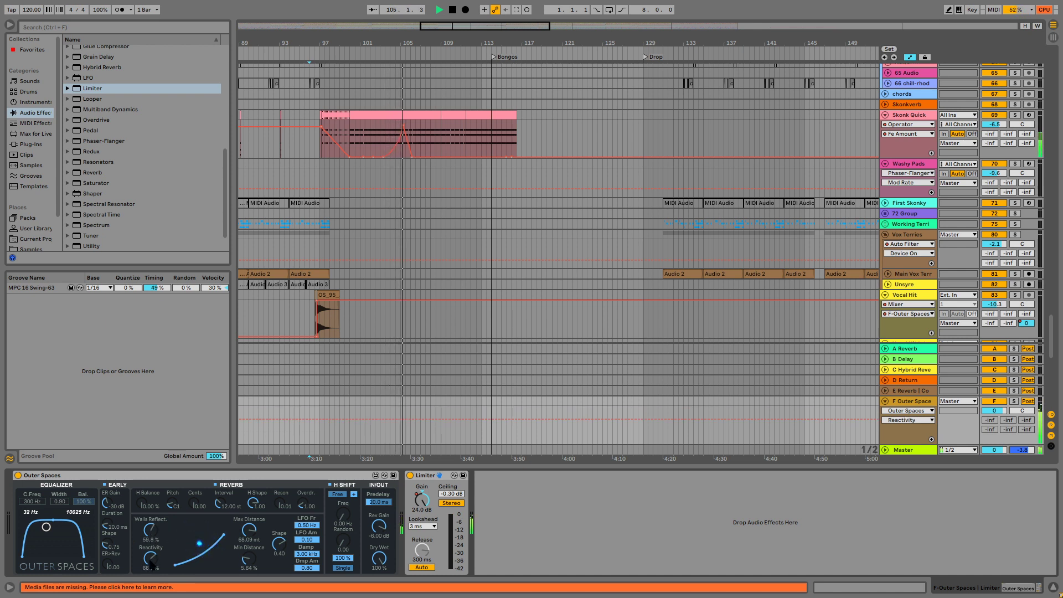
left_click_drag(152, 526, 153, 517)
key("space")
key("space")
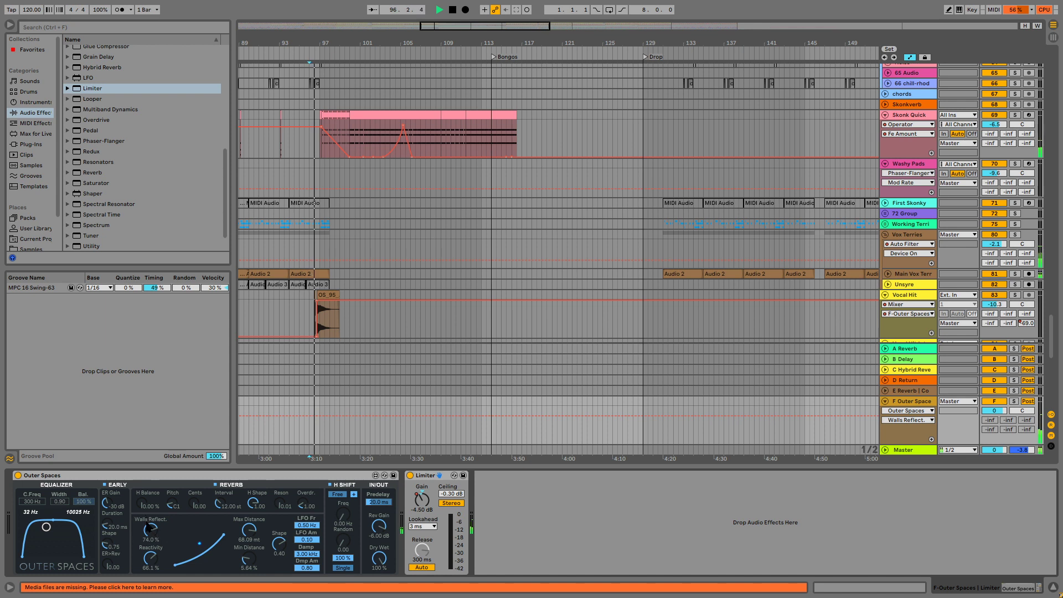
left_click_drag(162, 556, 163, 551)
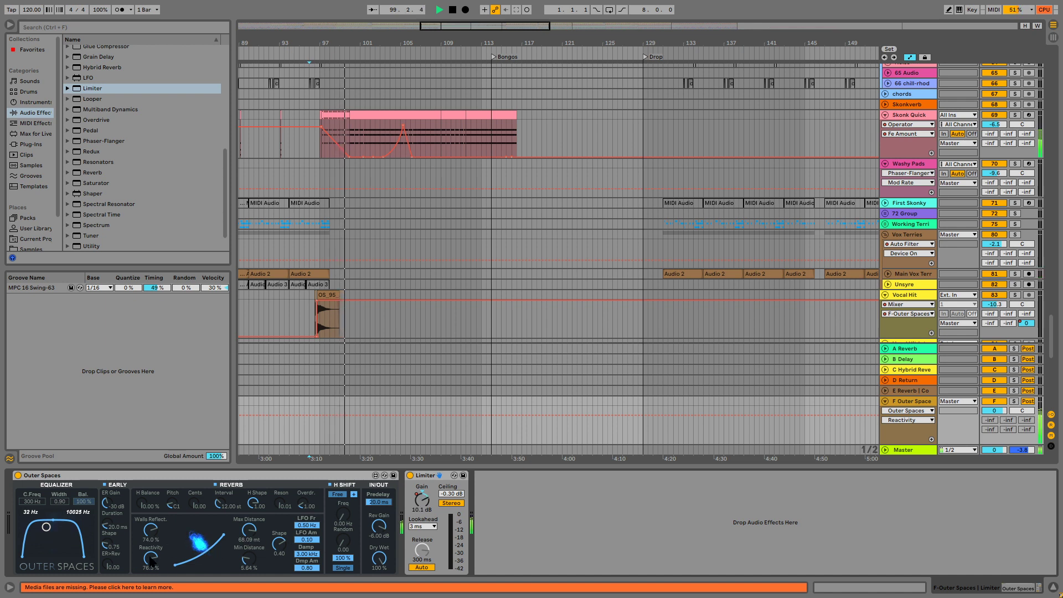
left_click_drag(149, 551, 150, 560)
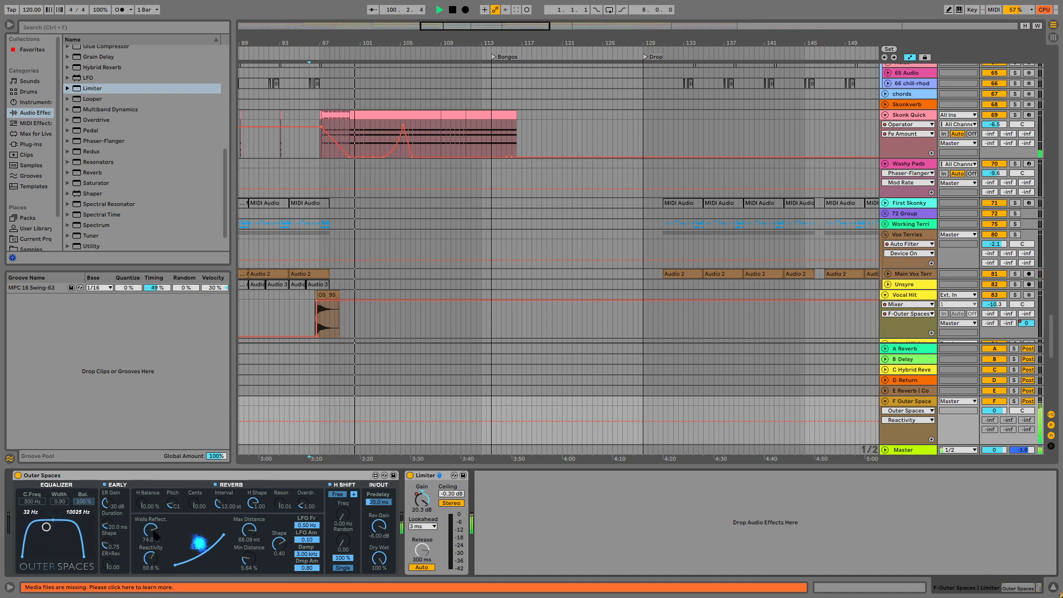
left_click_drag(150, 523, 150, 531)
key("space")
key("space")
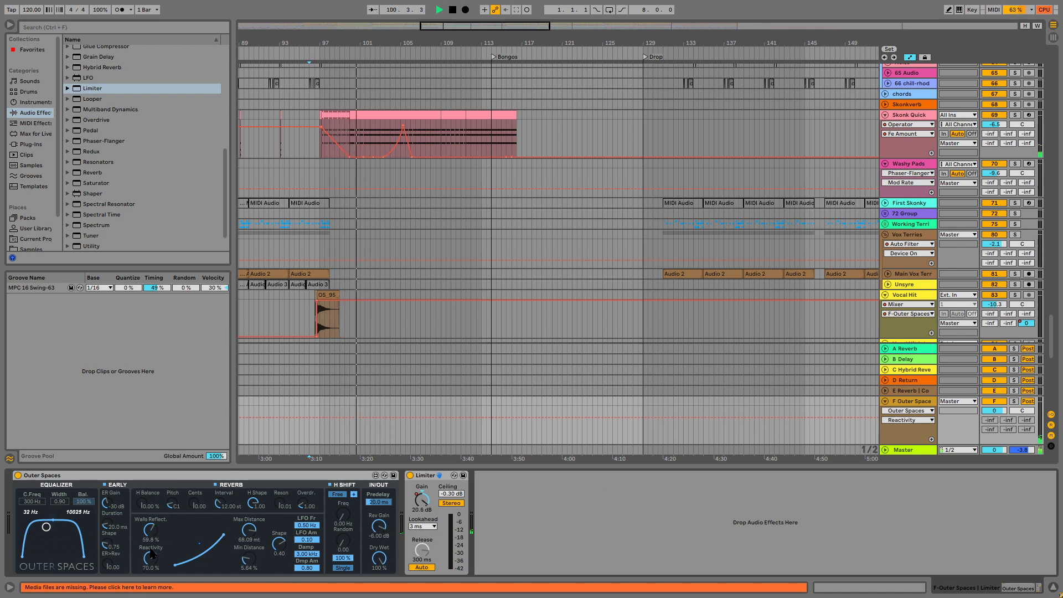
key("space")
key("space")
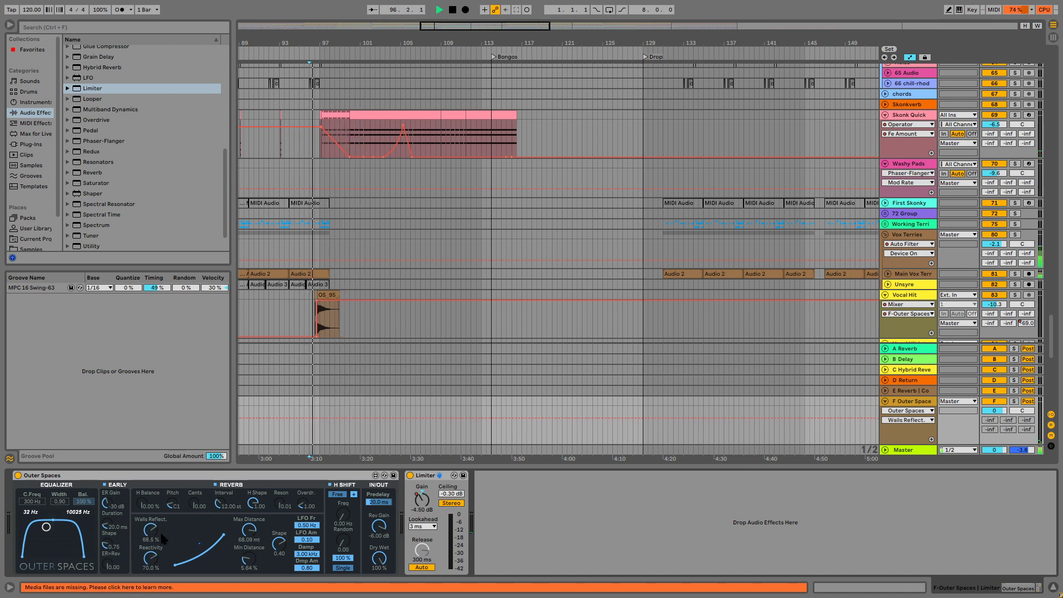
Add an Auto Pan after the Limiter on the F return with a sawtooth waveform, 0° phase and a synced 1/16 rate.
scroll(205, 98, "up", 7)
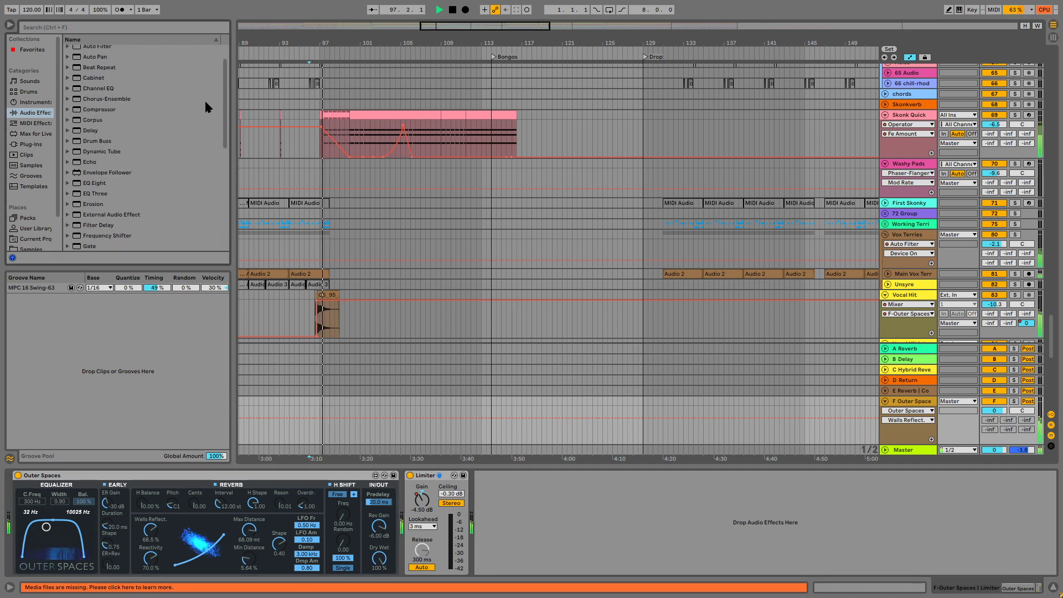
left_click(103, 81)
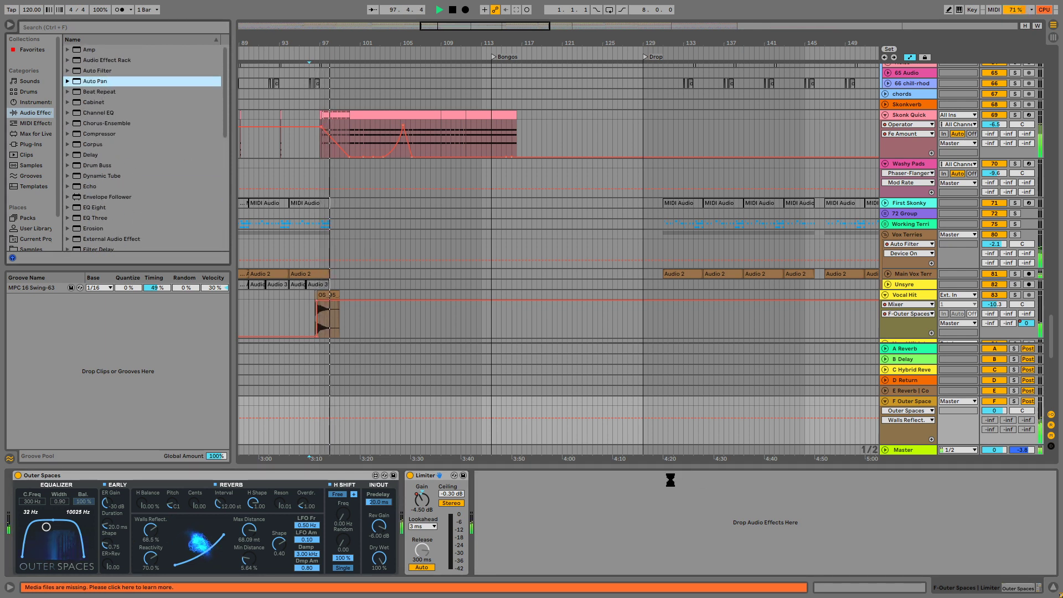
left_click_drag(670, 479, 670, 475)
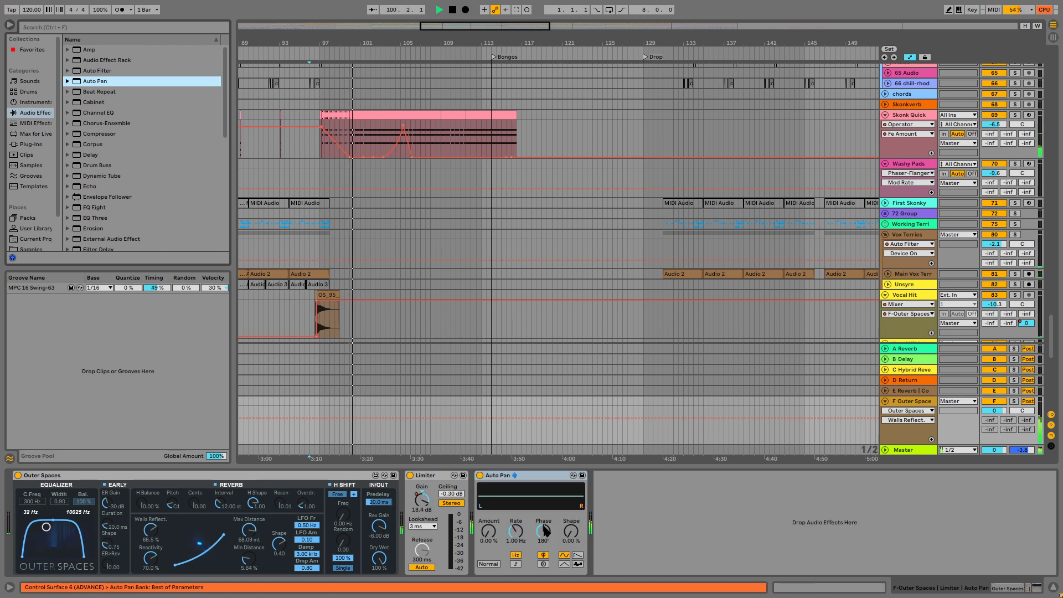
left_click(577, 556)
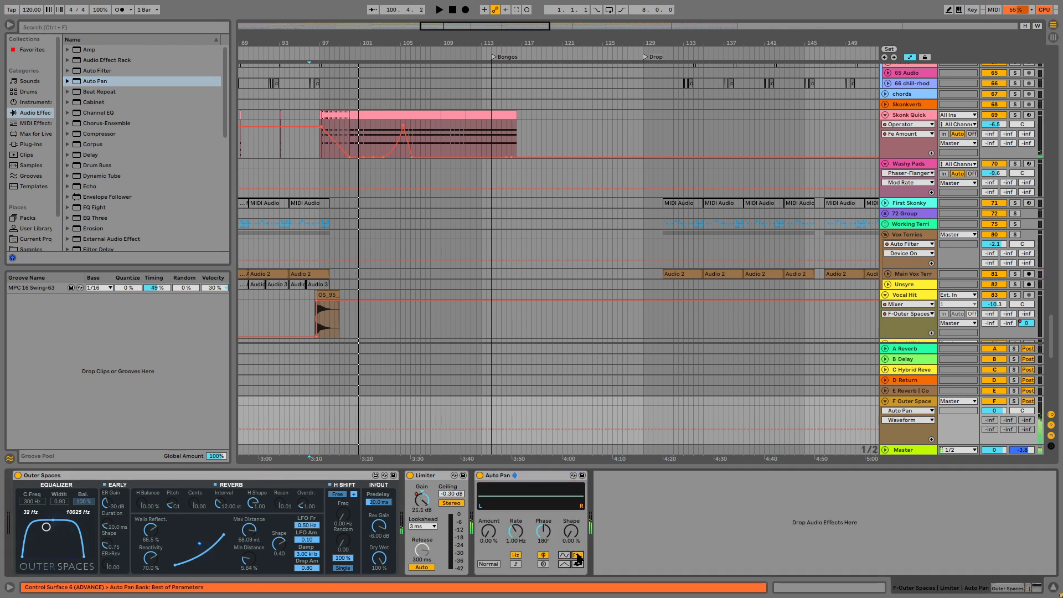
left_click(515, 563)
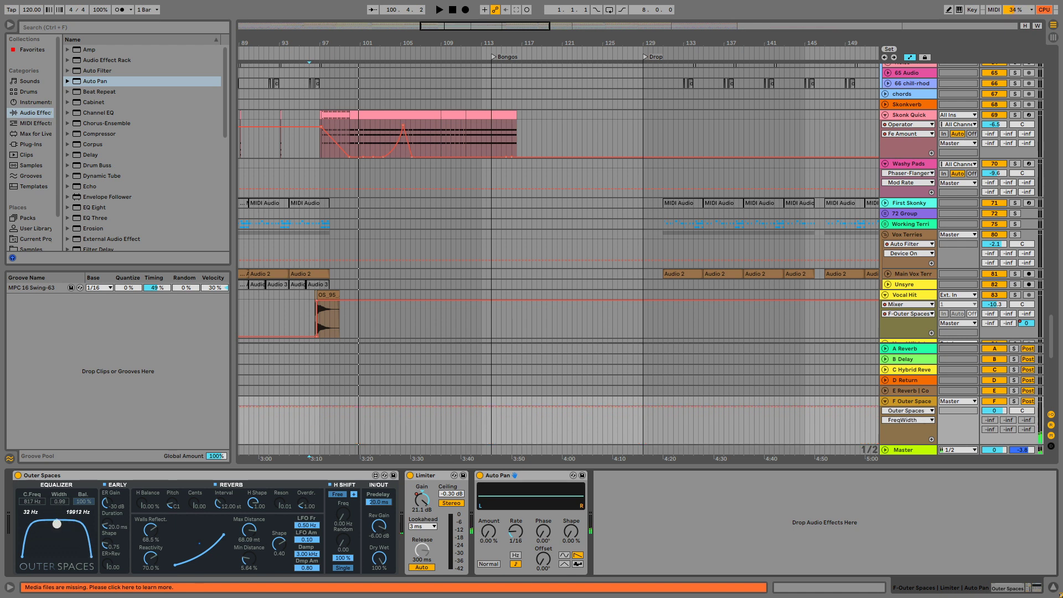
Automate Auto Pan's Amount from 0% near bar 98 to about 98% near bar 103, and raise Outer Spaces' Walls Reflect. to about 71.7%.
key("space")
left_click(493, 538)
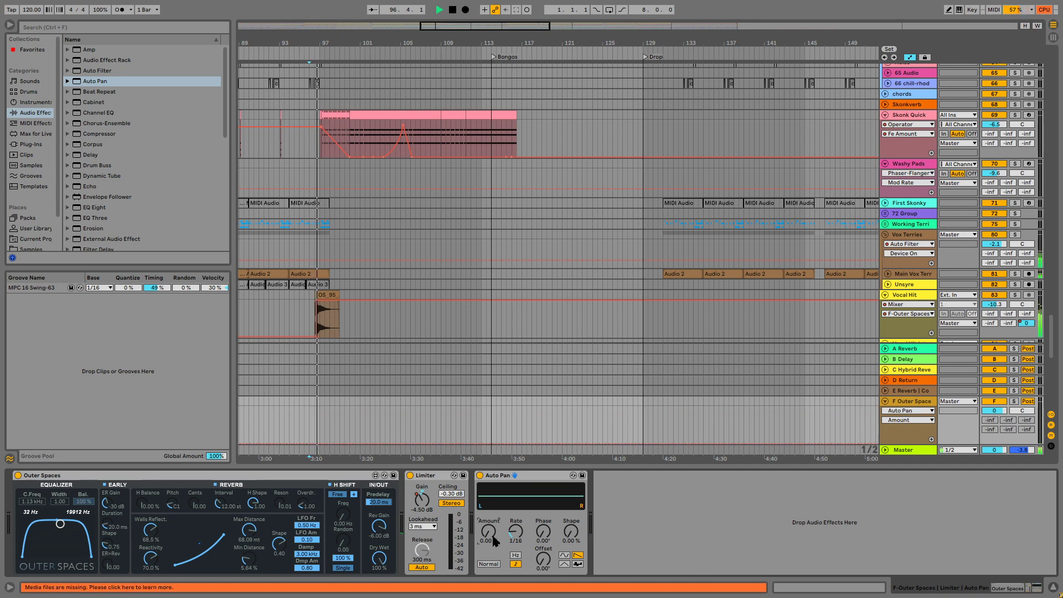
left_click(336, 442)
left_click_drag(355, 443, 383, 407)
left_click_drag(150, 530, 151, 526)
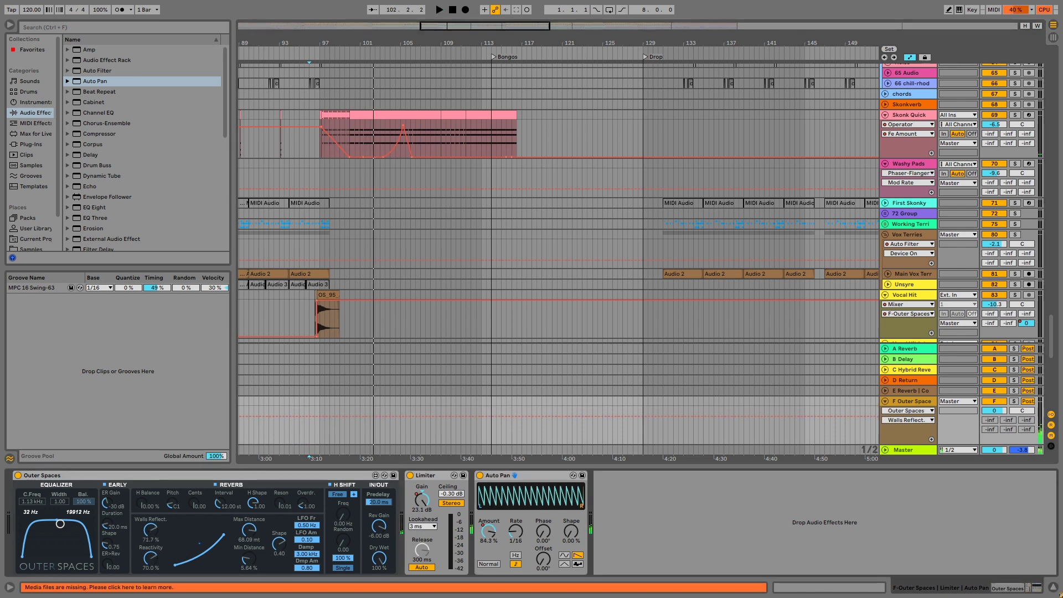
Play from bar 96 and automate Auto Pan's Shape from 0% near bar 102 to 100% near bar 107.
key("space")
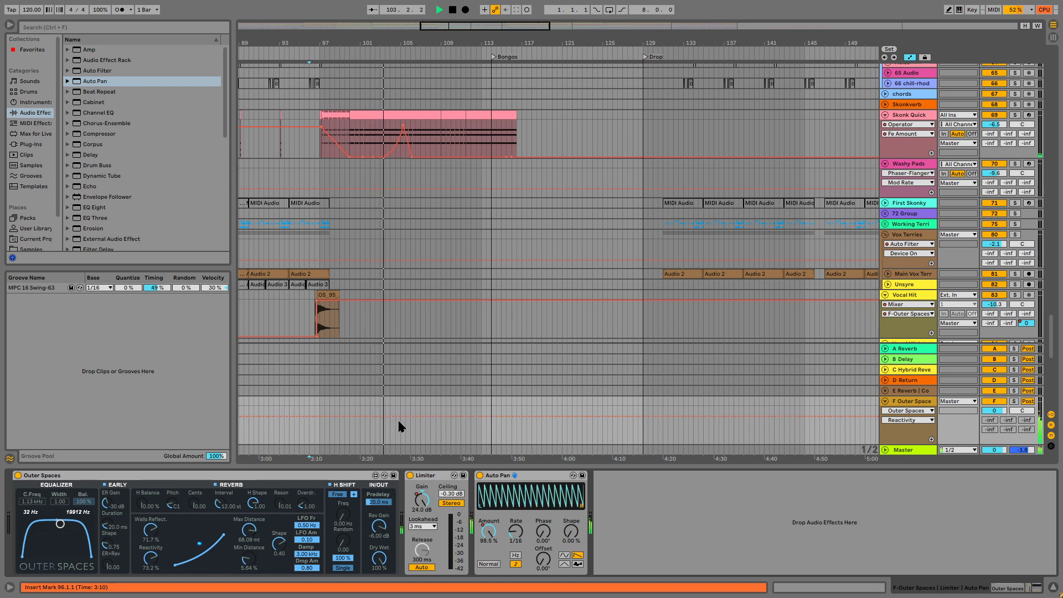
left_click(570, 532)
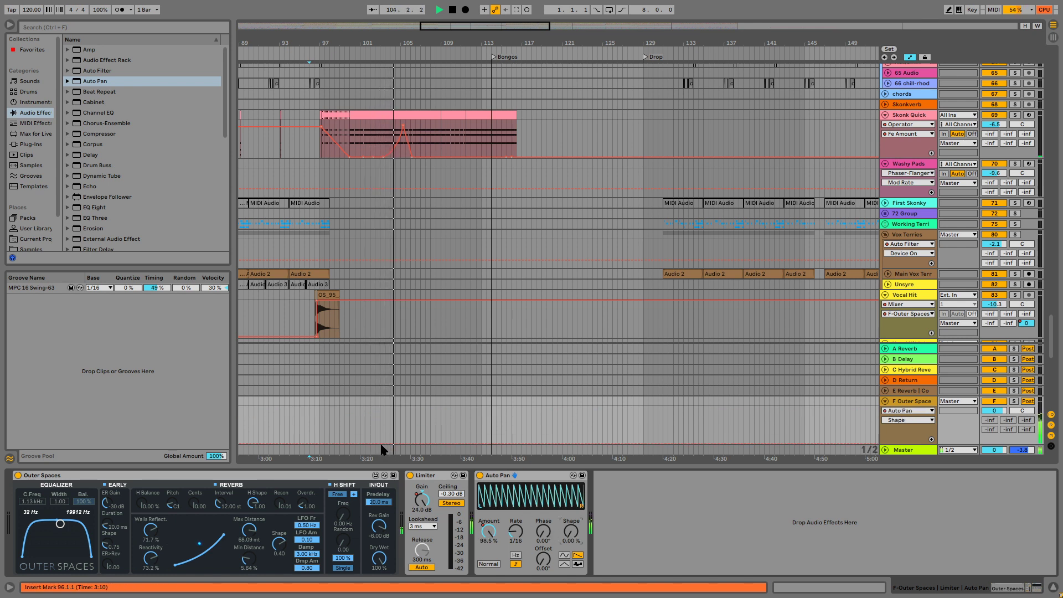
left_click_drag(373, 441, 422, 408)
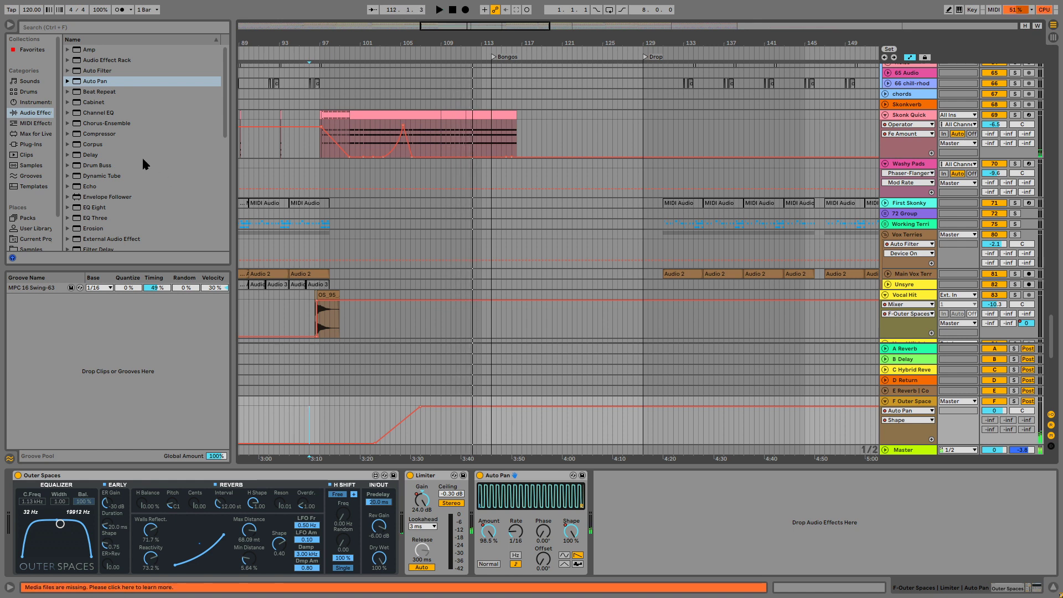
Add a Spectral Resonator after Auto Pan on the F return, with Dry/Wet at 0% and its frequency at G1.
scroll(138, 177, "down", 5)
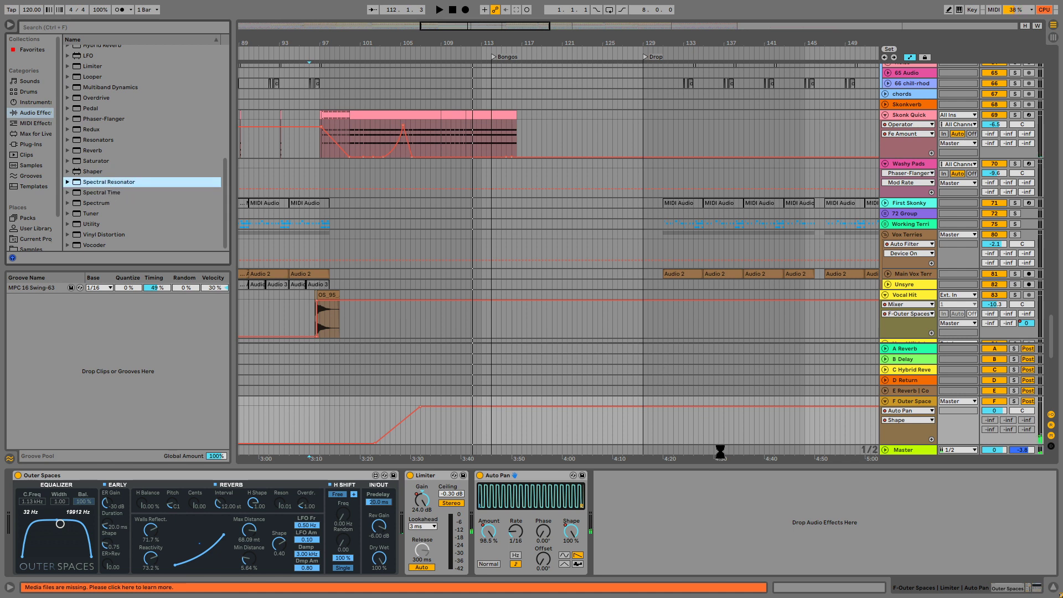
left_click_drag(719, 451, 689, 476)
left_click_drag(866, 563, 786, 554)
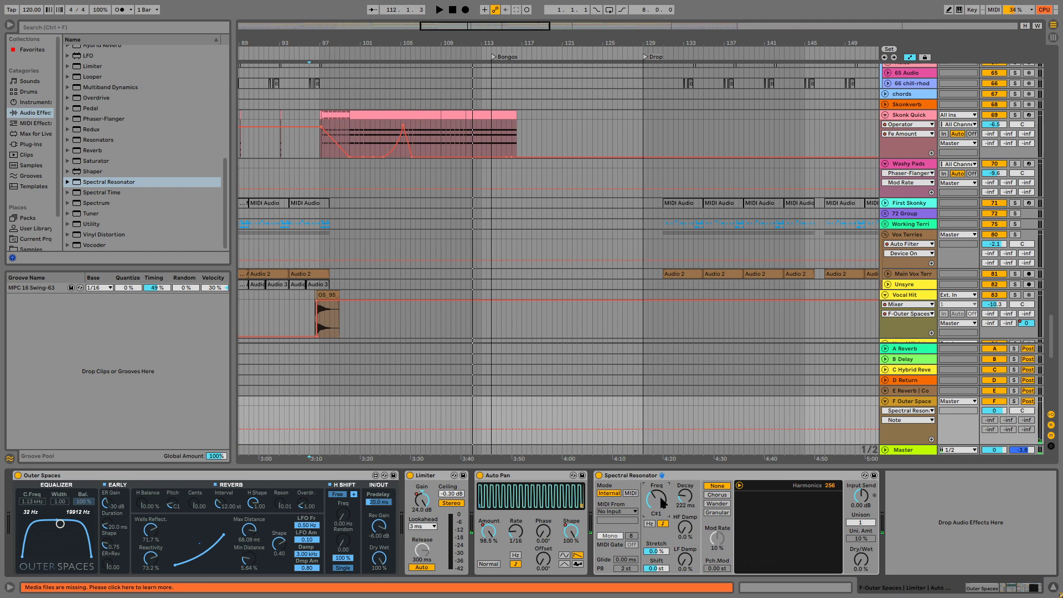
key("space")
left_click_drag(661, 497, 660, 506)
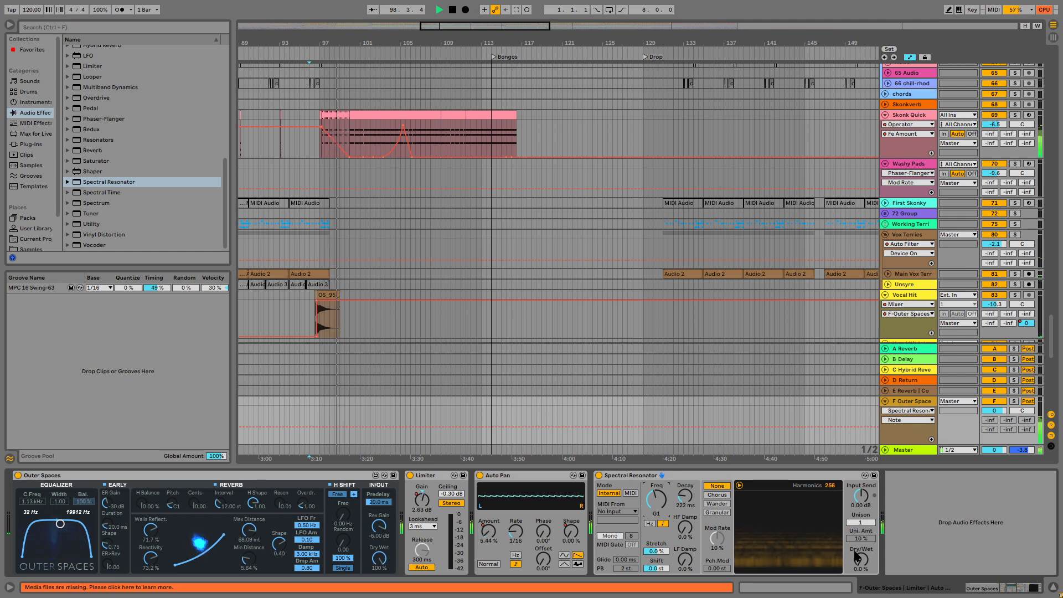
Automate Spectral Resonator's Dry/Wet from 0% near bar 100 to 100% near bar 103.
mouse_move(857, 556)
left_mouse_down()
mouse_move(856, 524)
mouse_move(856, 557)
left_mouse_up()
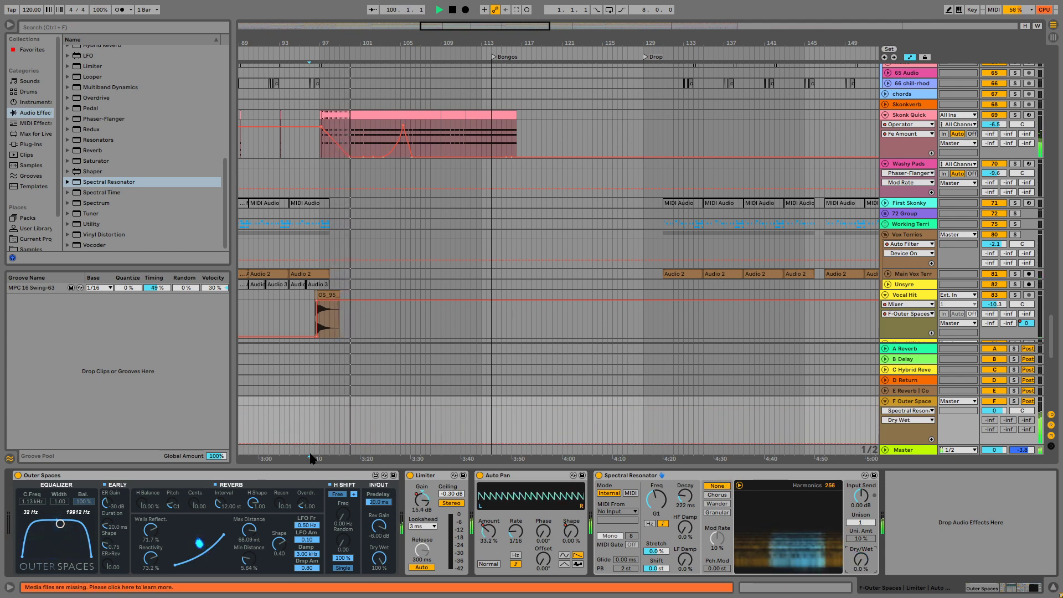
left_click(350, 443)
left_click_drag(359, 443, 386, 408)
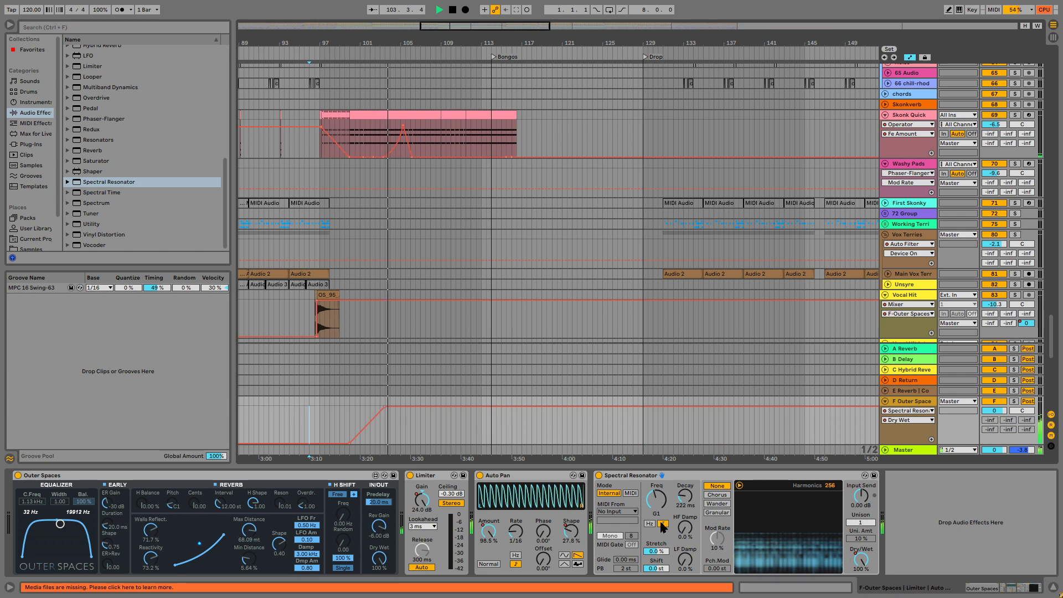
Automate Spectral Resonator's Decay from 222 ms near bar 105 up to about 19 s near bar 107.
left_click(685, 497)
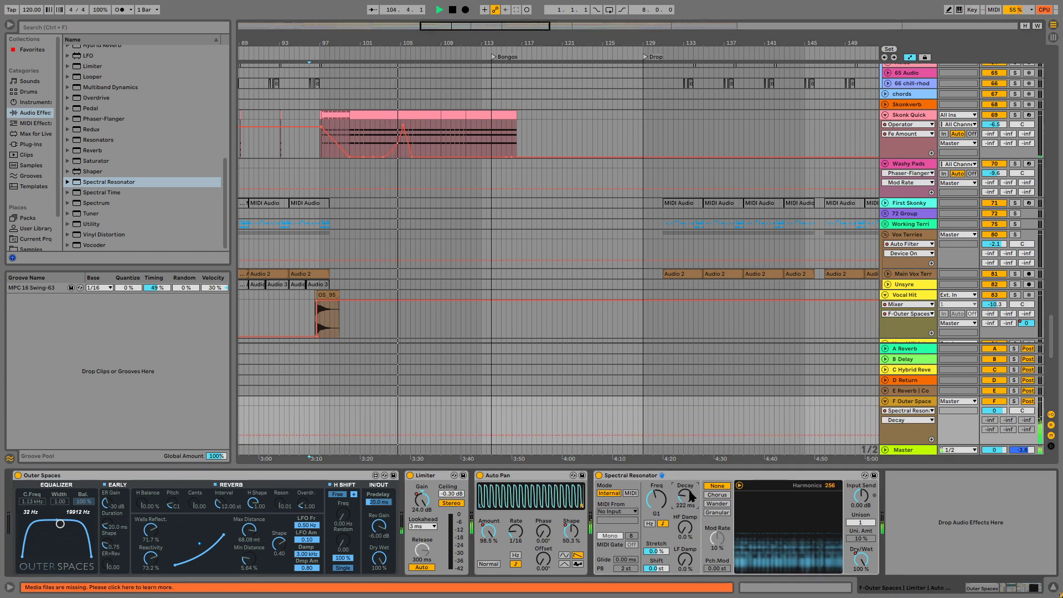
left_click(402, 435)
left_click_drag(416, 435, 425, 408)
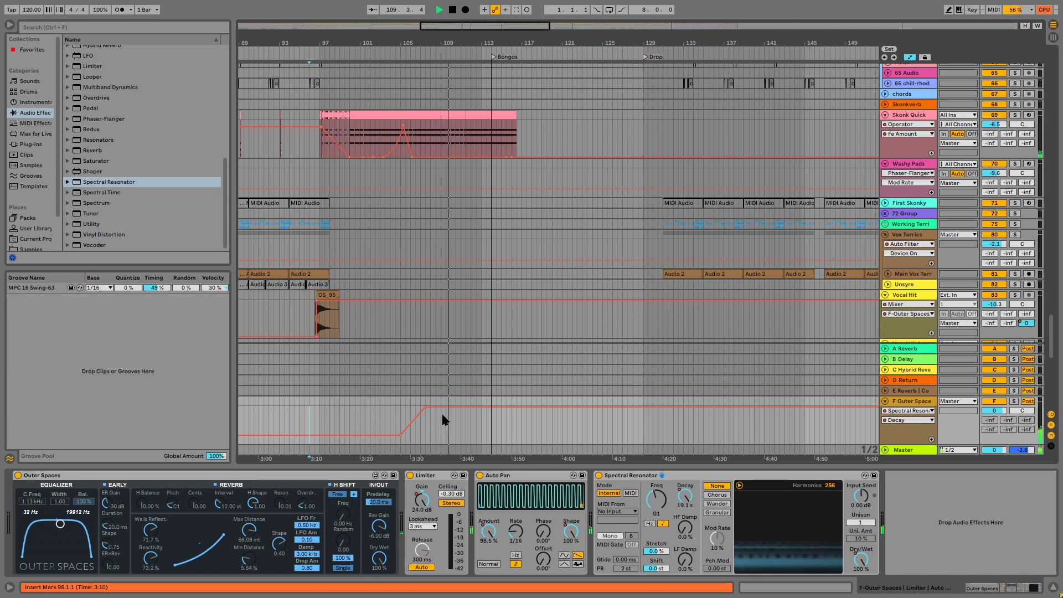
Automate Spectral Resonator's Note from G1 near bar 112 down to C-2 near bar 113, and stop playback.
left_click(656, 500)
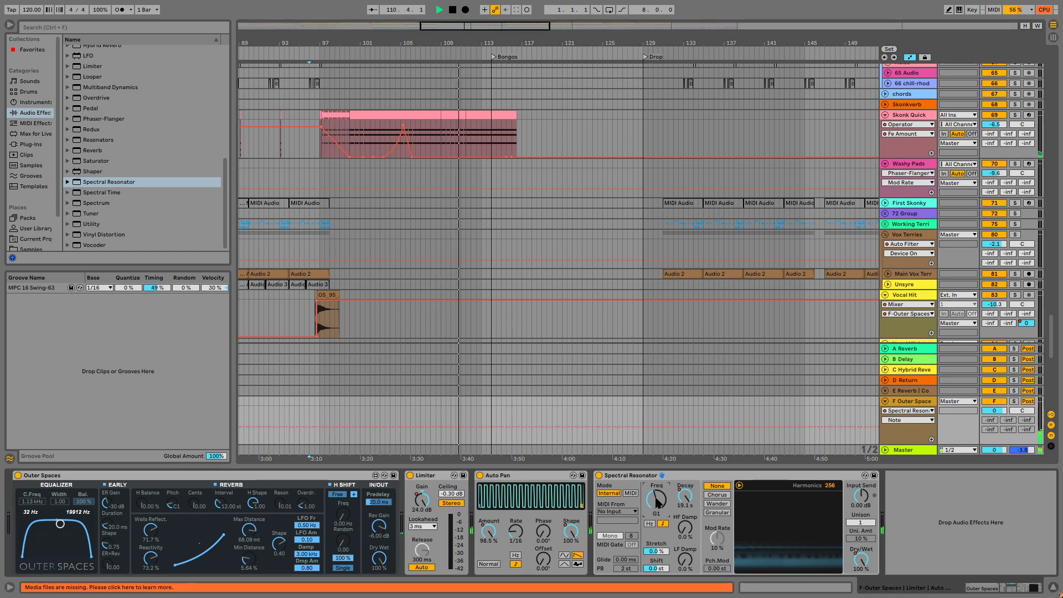
left_click(470, 426)
left_click_drag(481, 427, 485, 443)
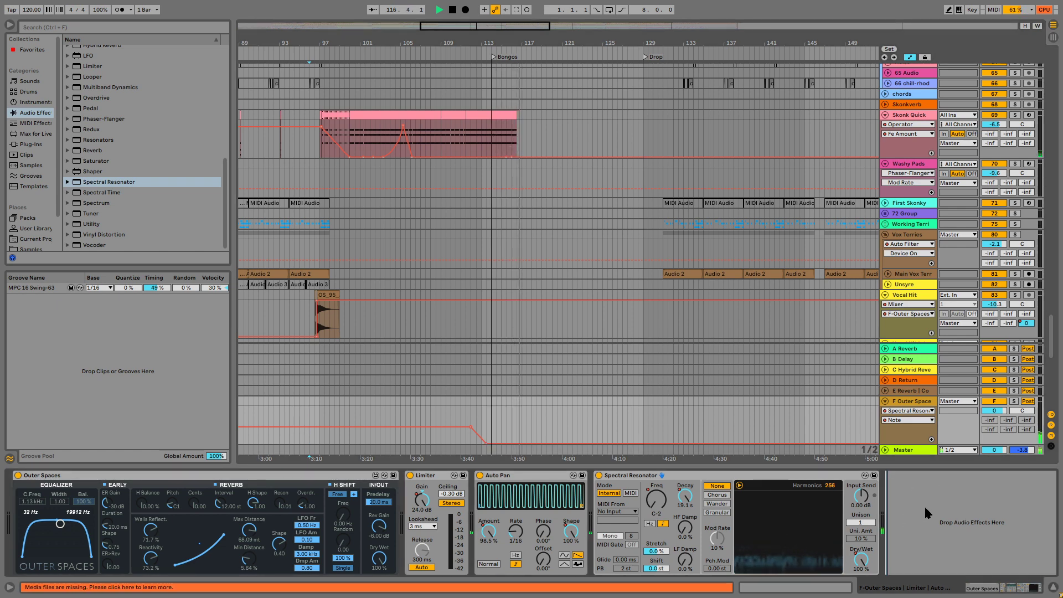
key("space")
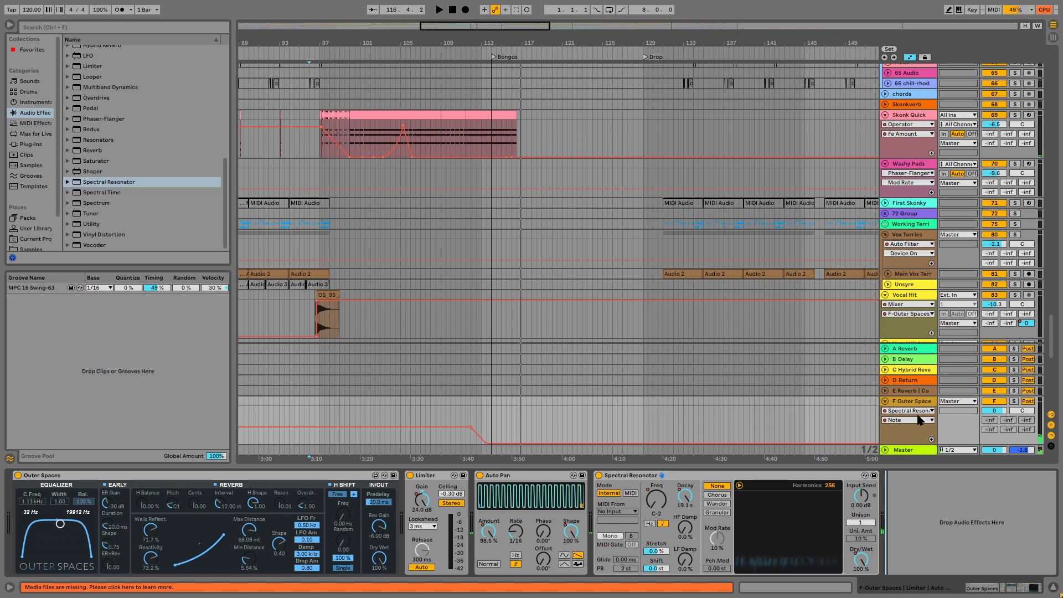